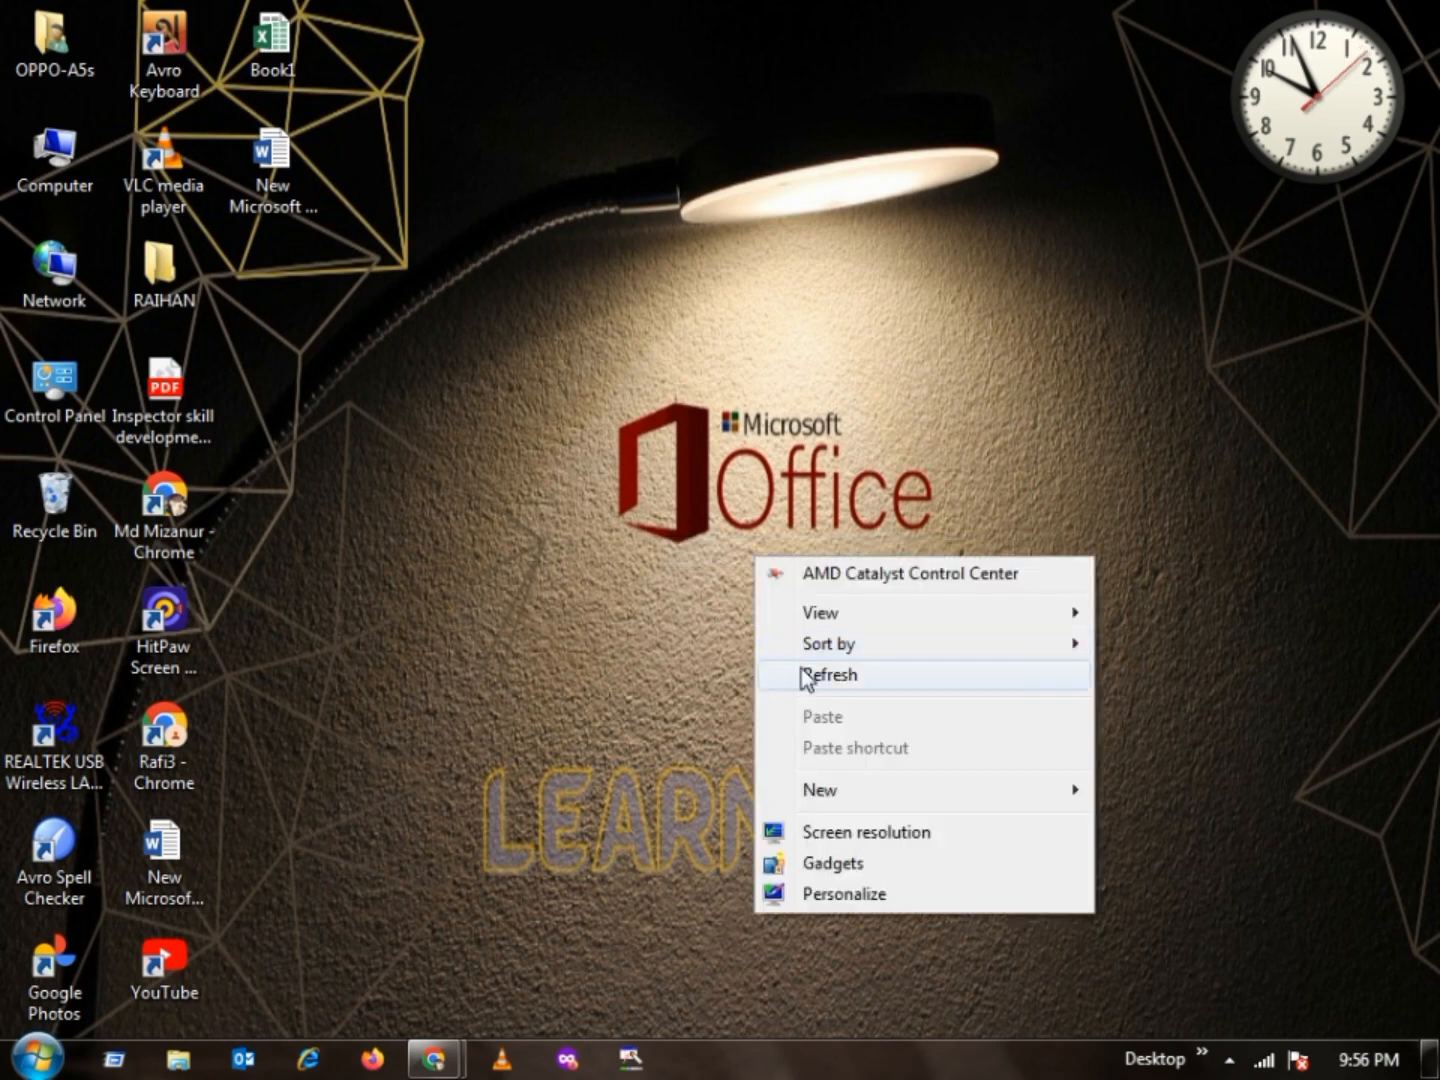
click(801, 684)
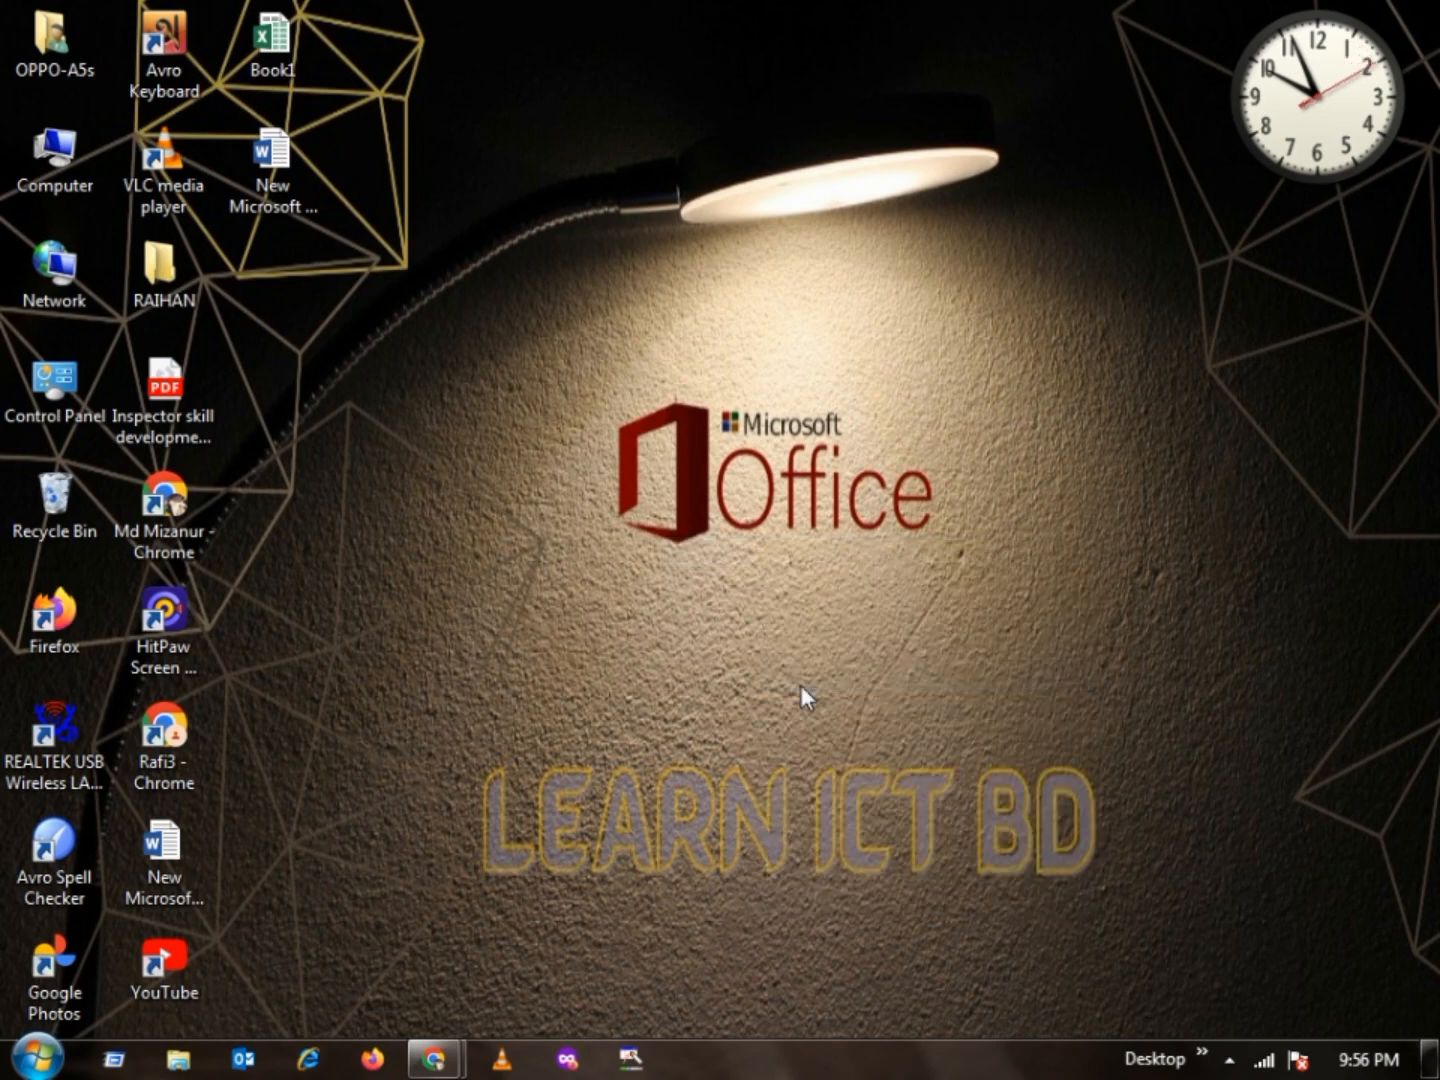
right_click(599, 387)
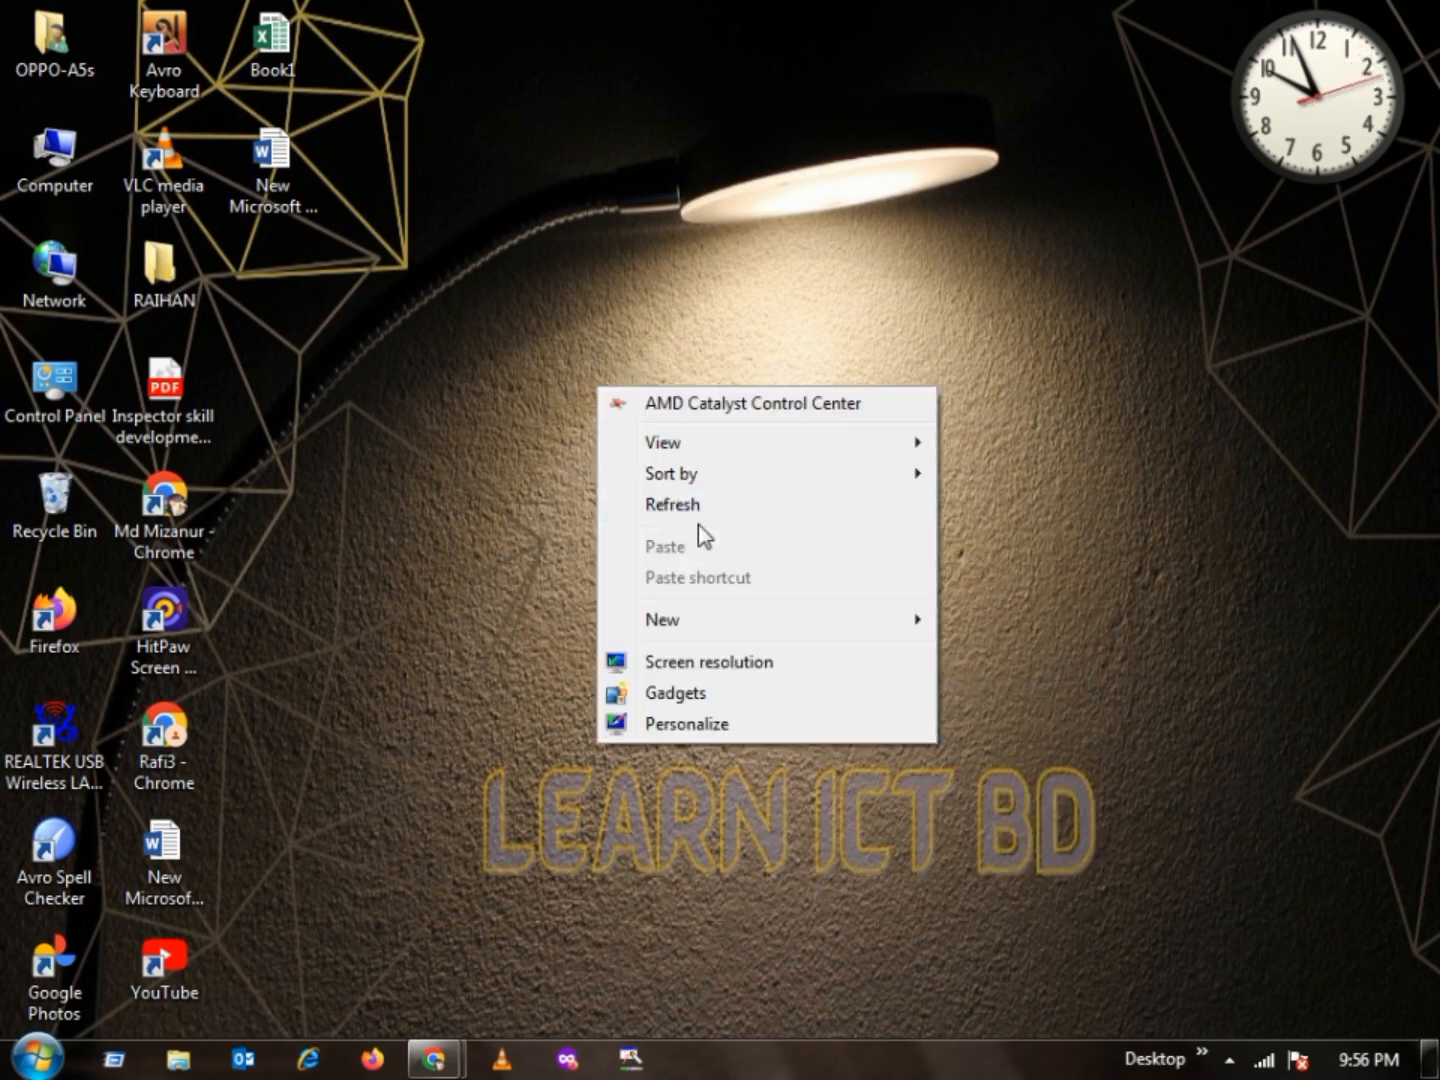
click(697, 520)
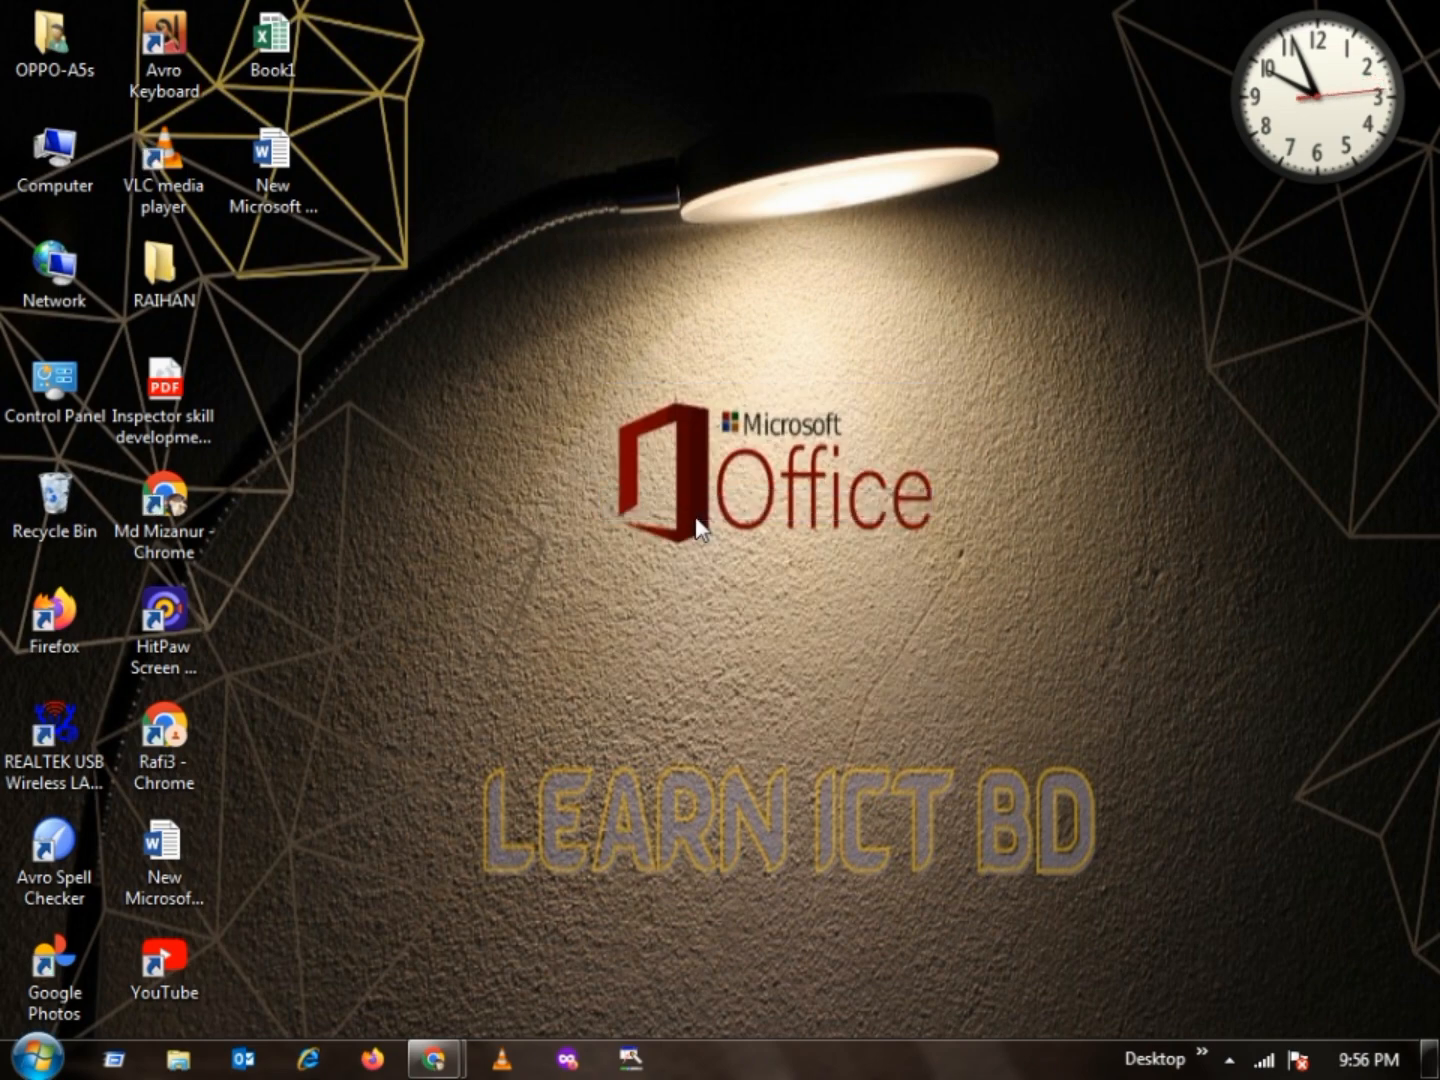
right_click(544, 467)
click(598, 589)
right_click(598, 593)
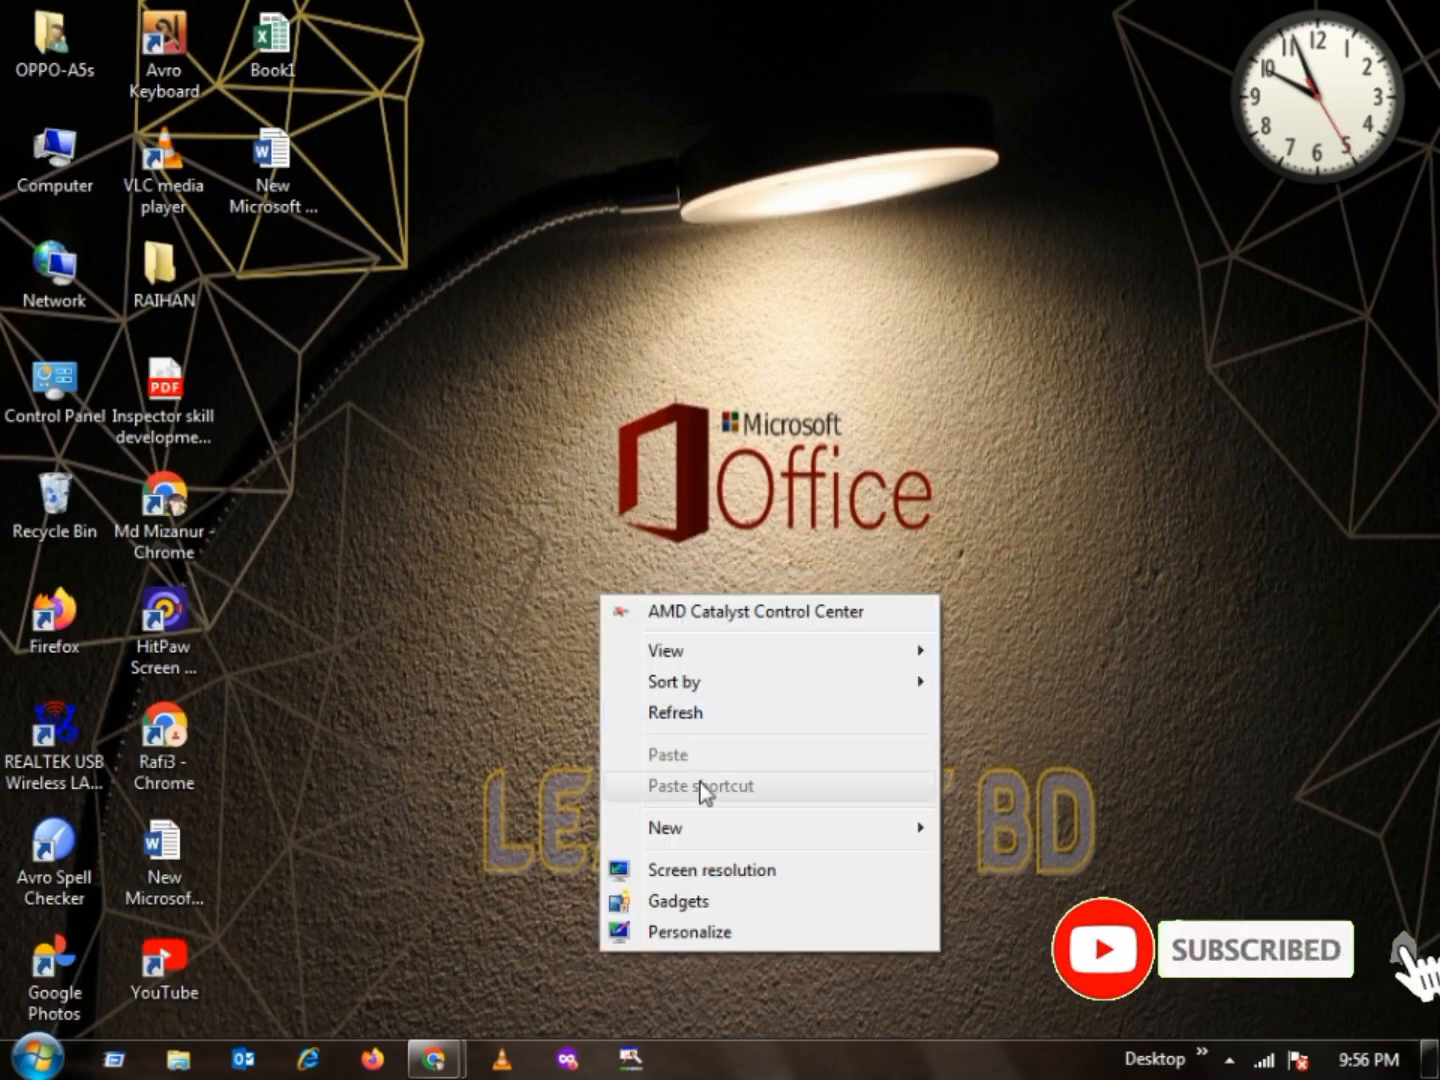
click(684, 718)
right_click(684, 724)
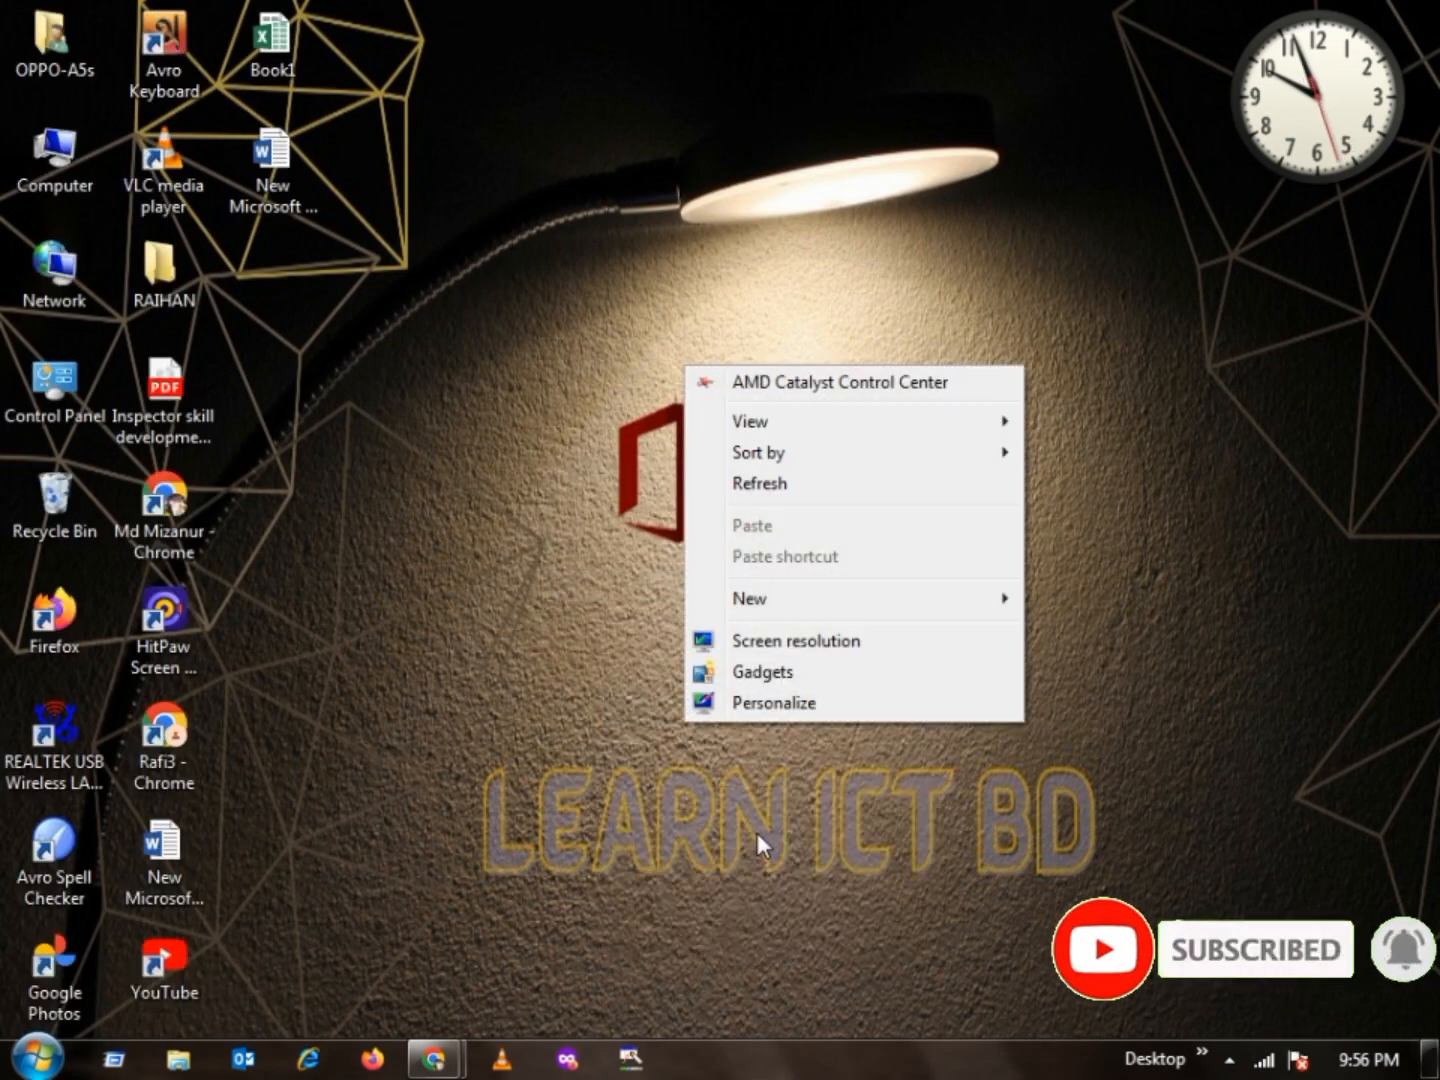
click(758, 489)
right_click(491, 499)
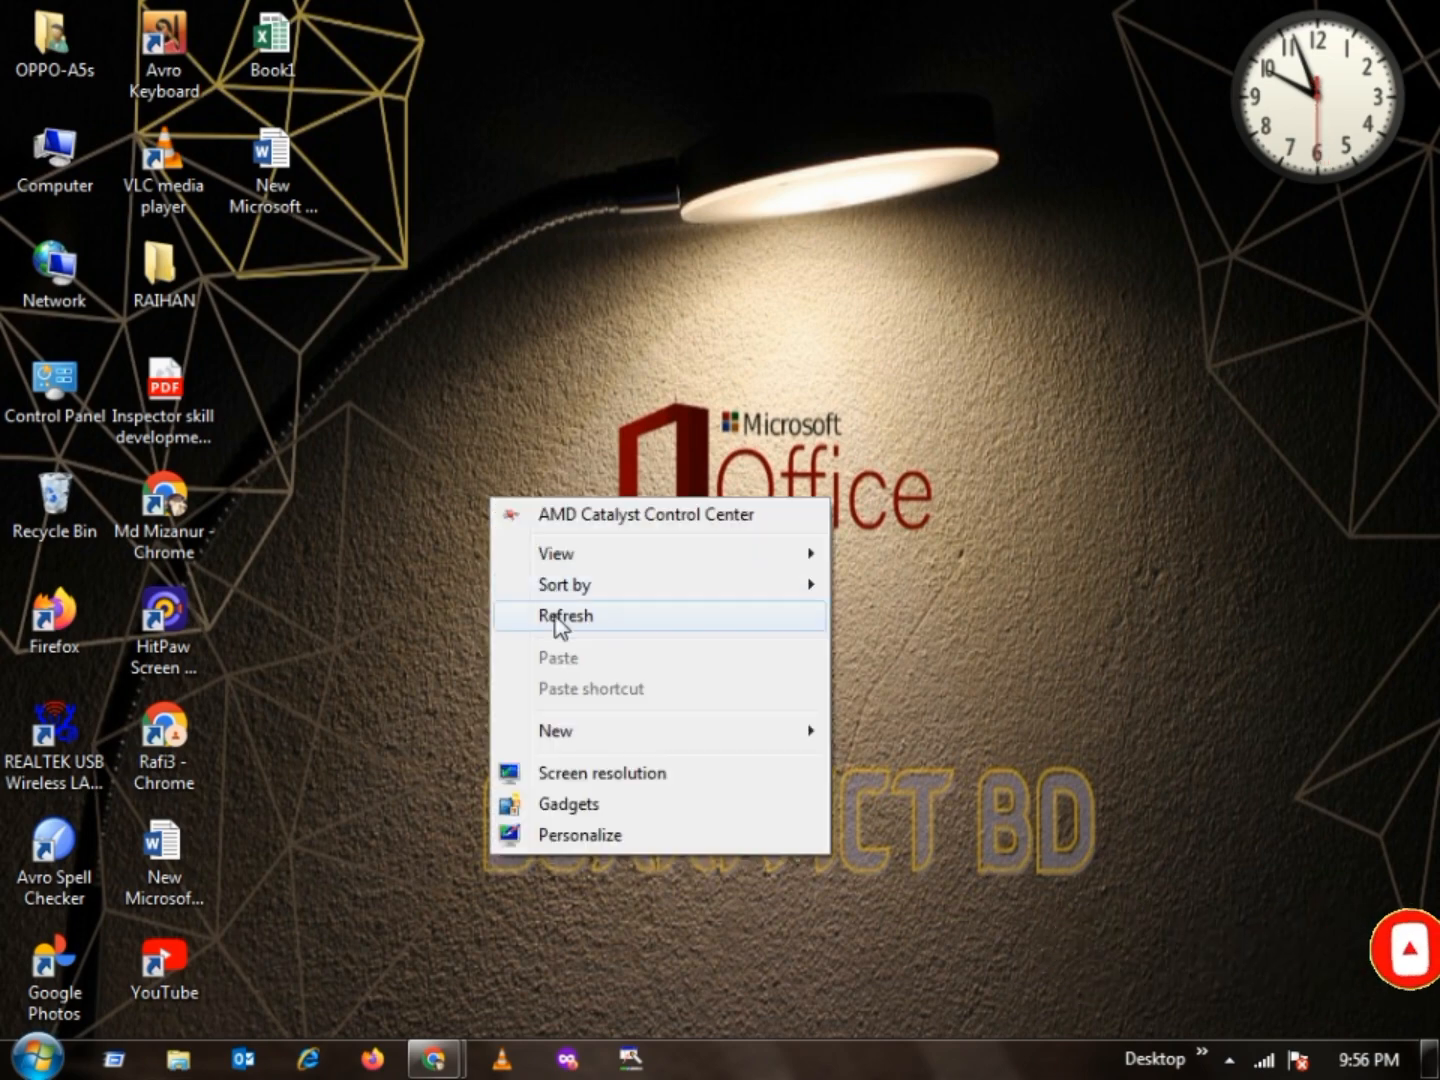
click(556, 618)
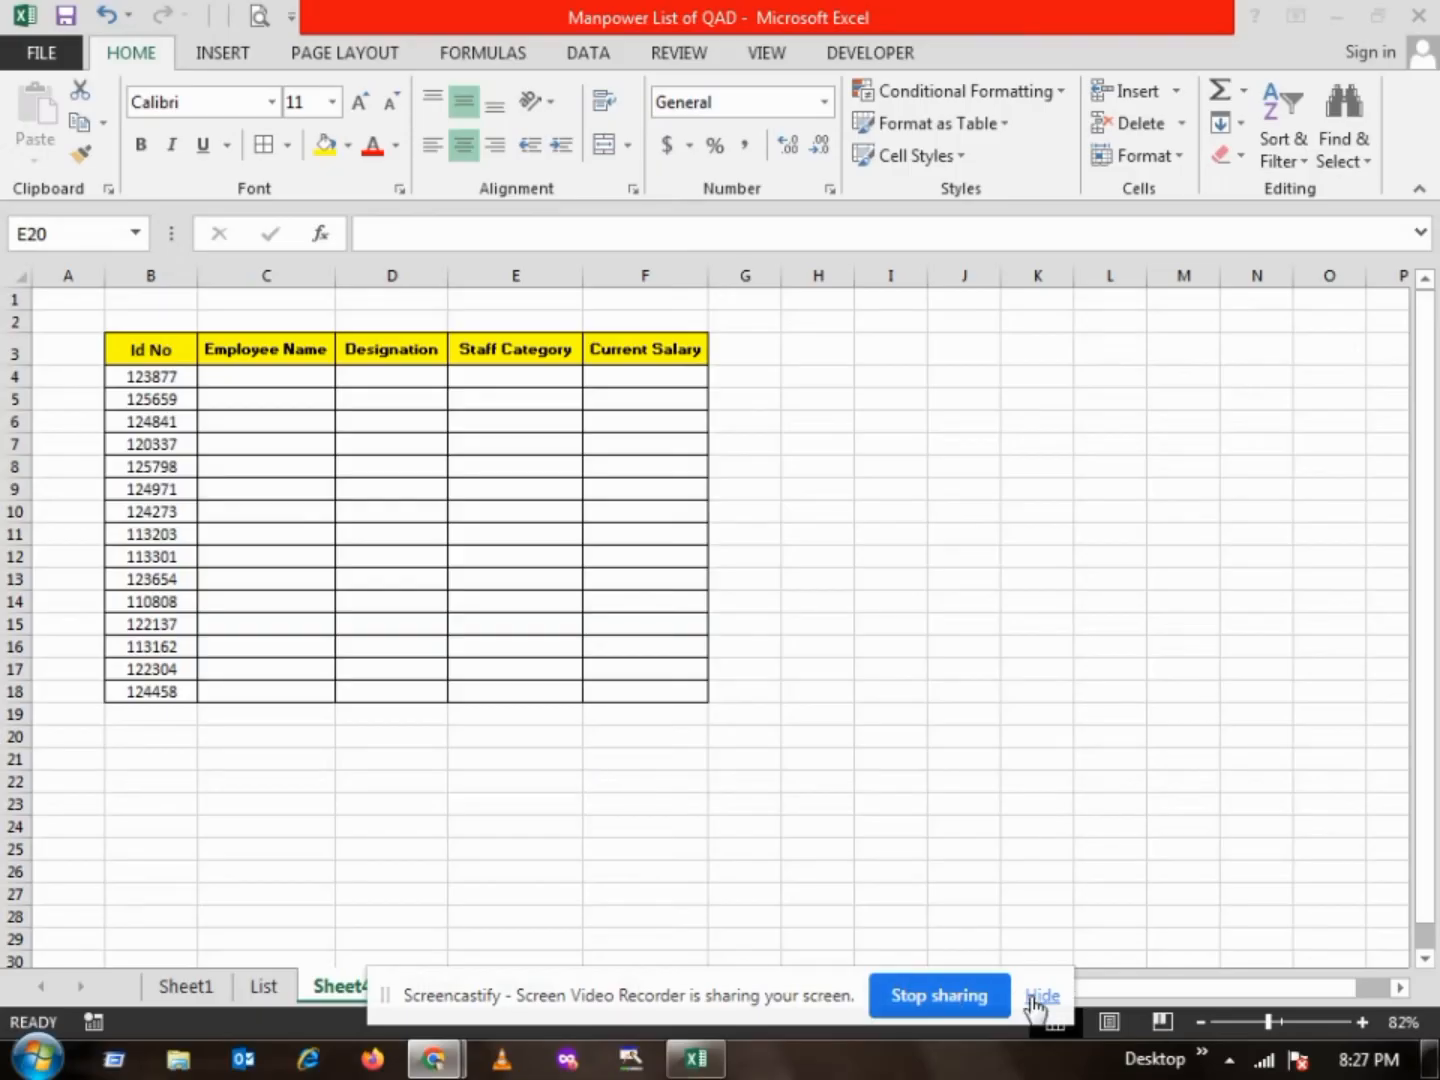
click(1035, 996)
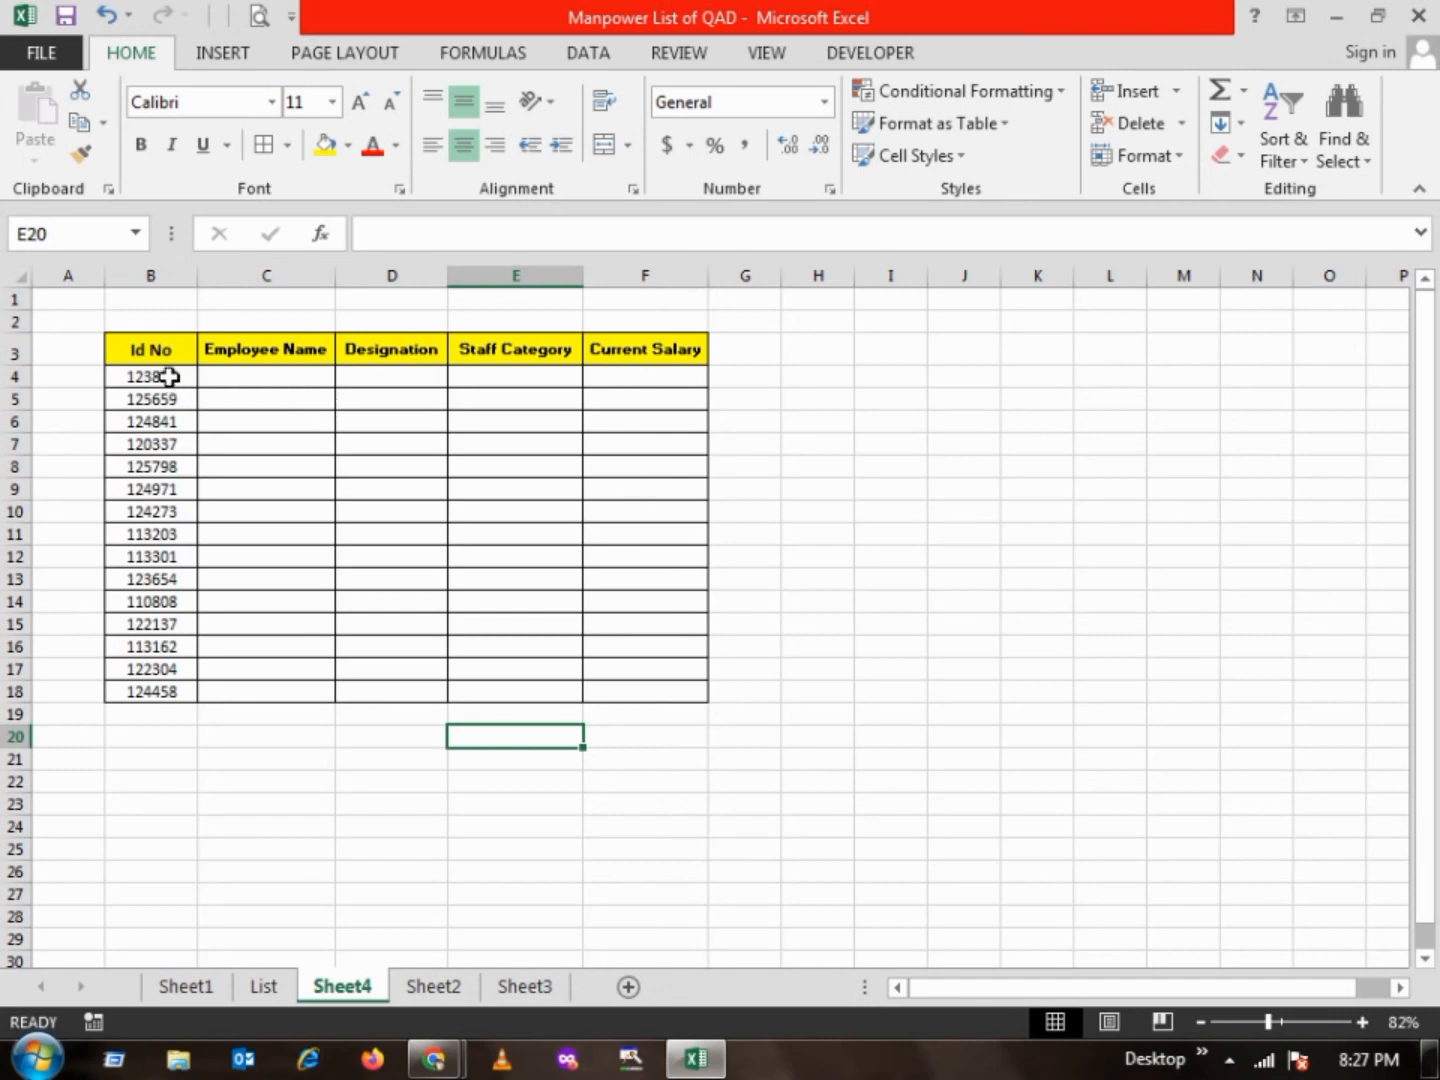
Examine the Id No values and blank employee columns on Sheet4, and the matching source columns on the List sheet
drag(170, 376, 169, 683)
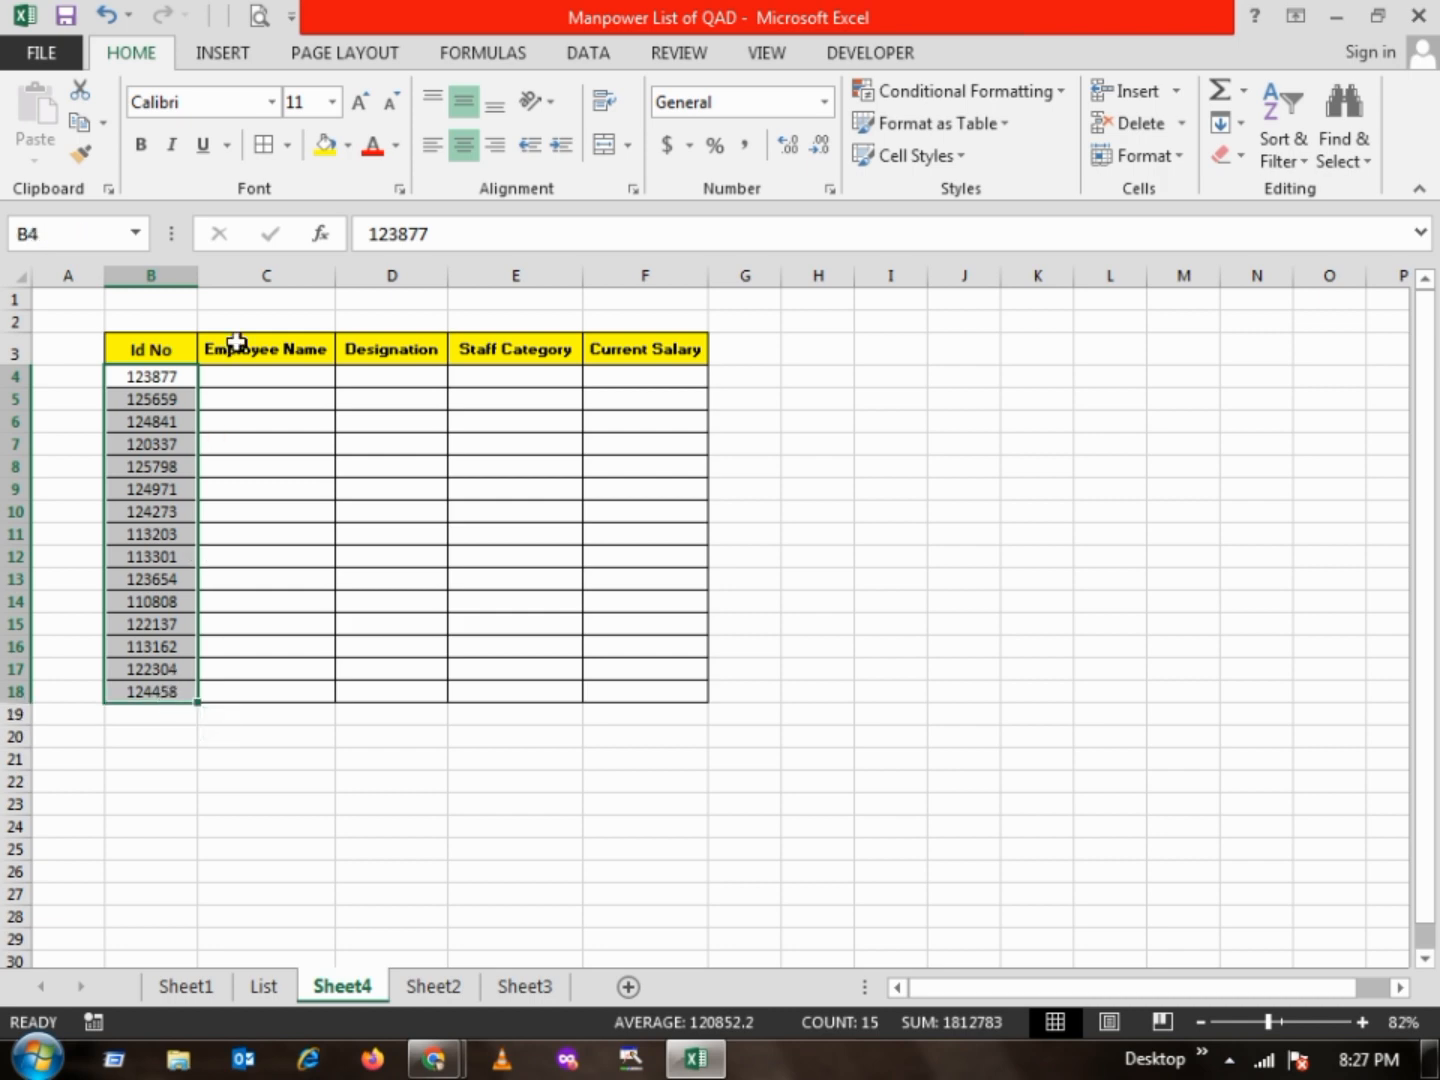
click(383, 352)
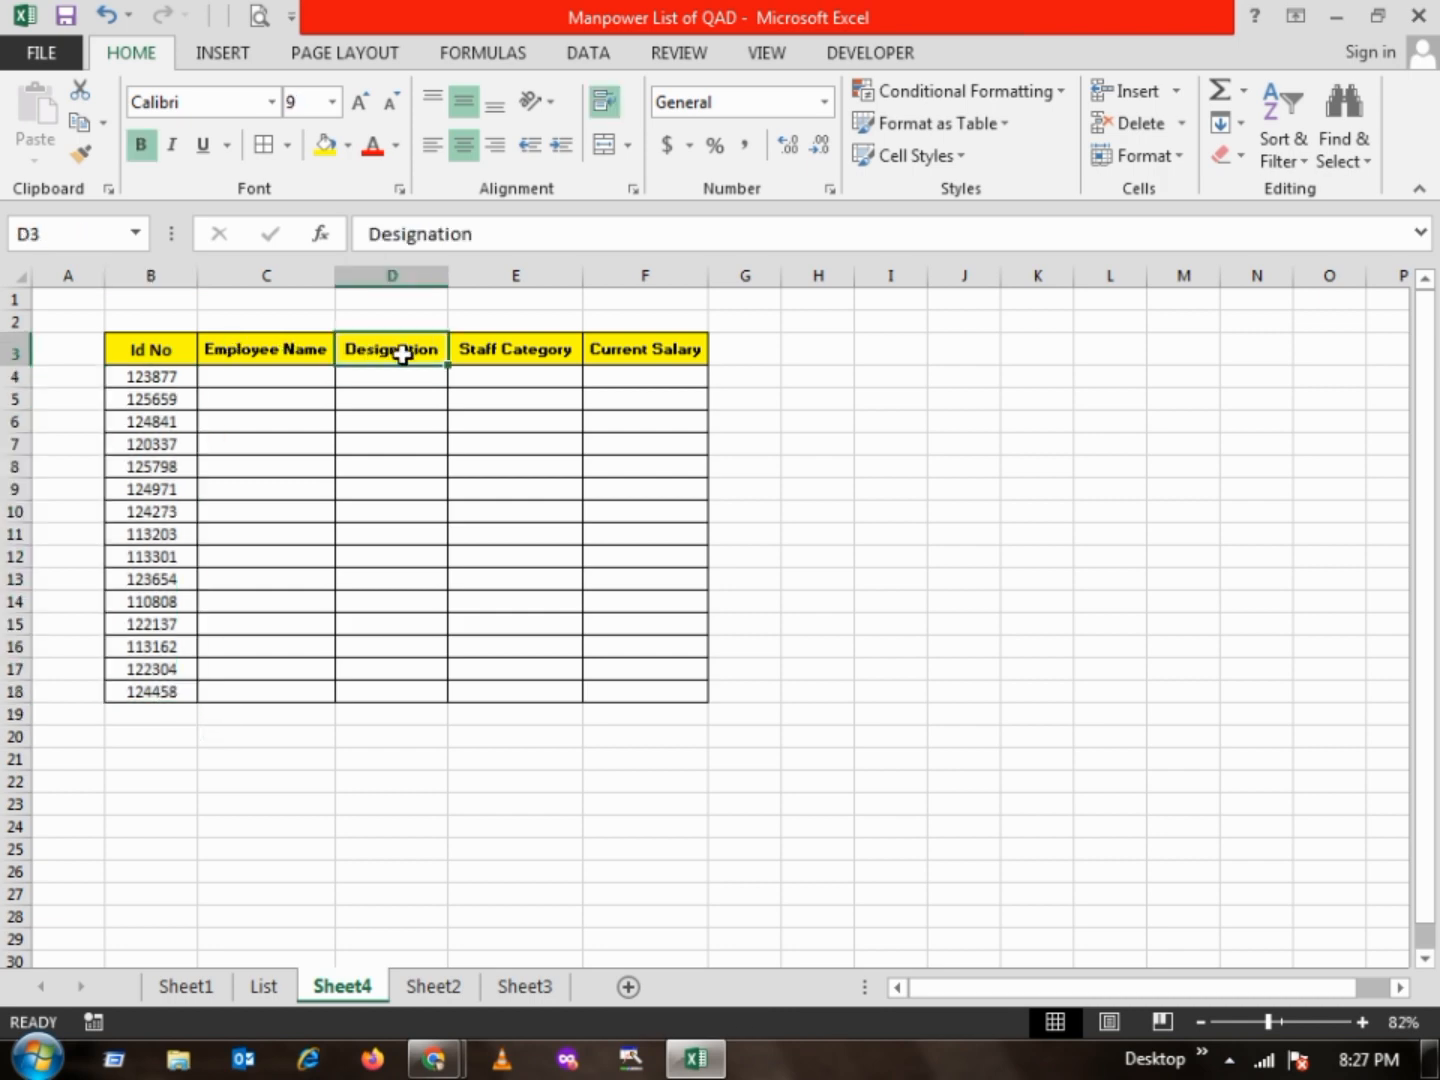
click(511, 350)
click(660, 349)
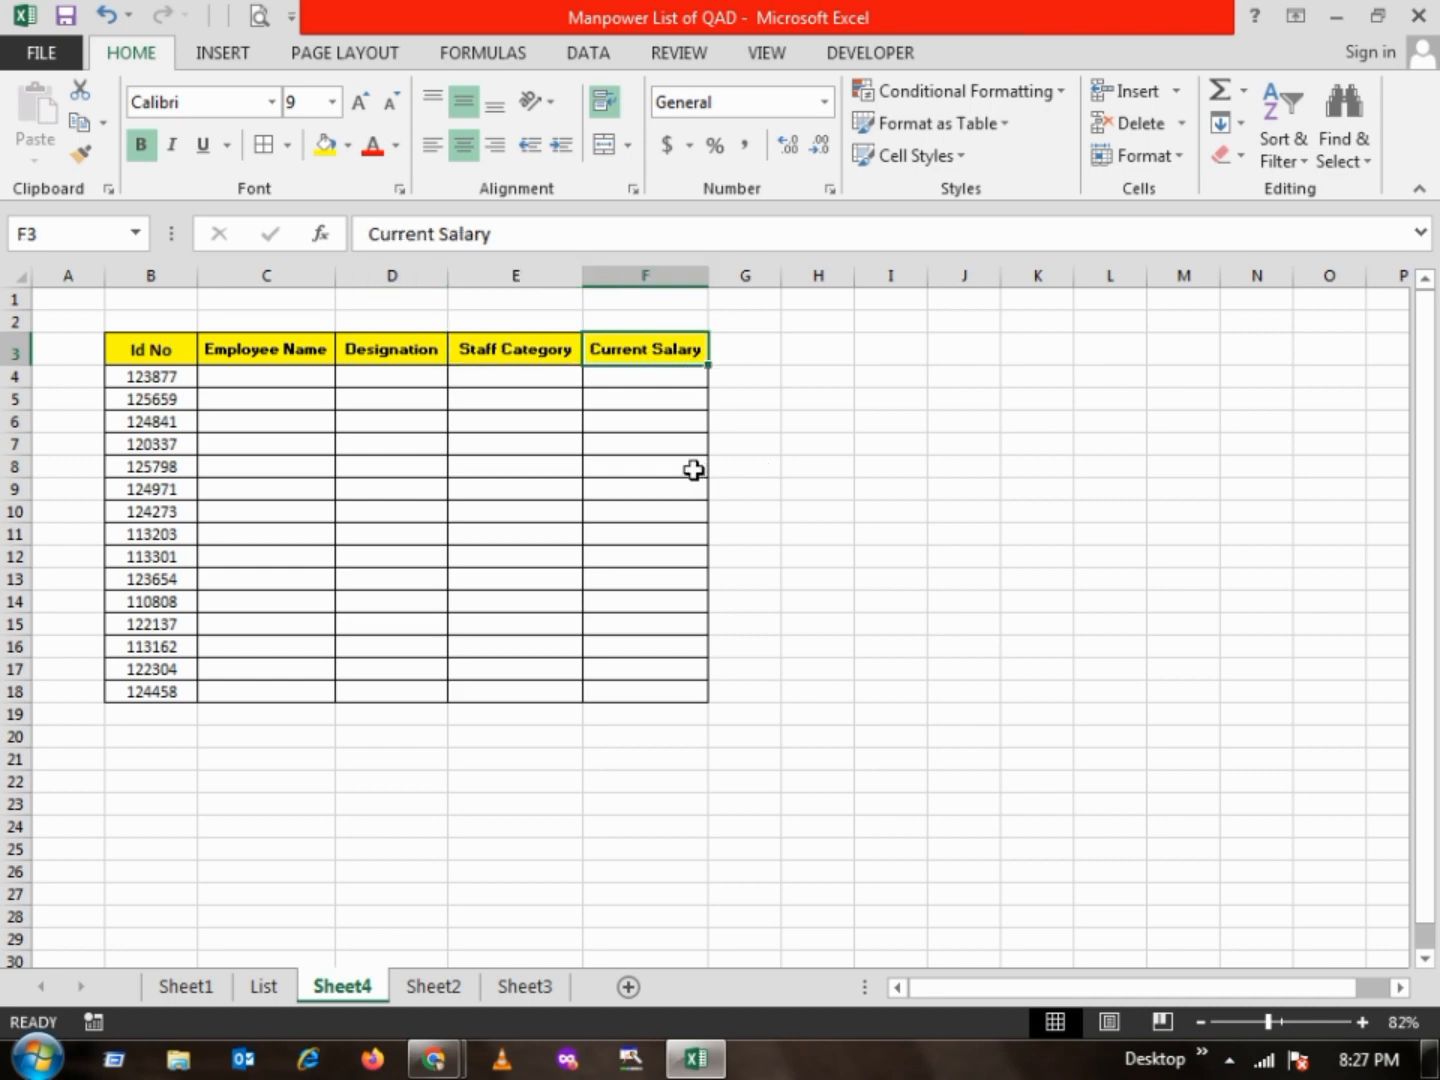
drag(236, 373, 701, 691)
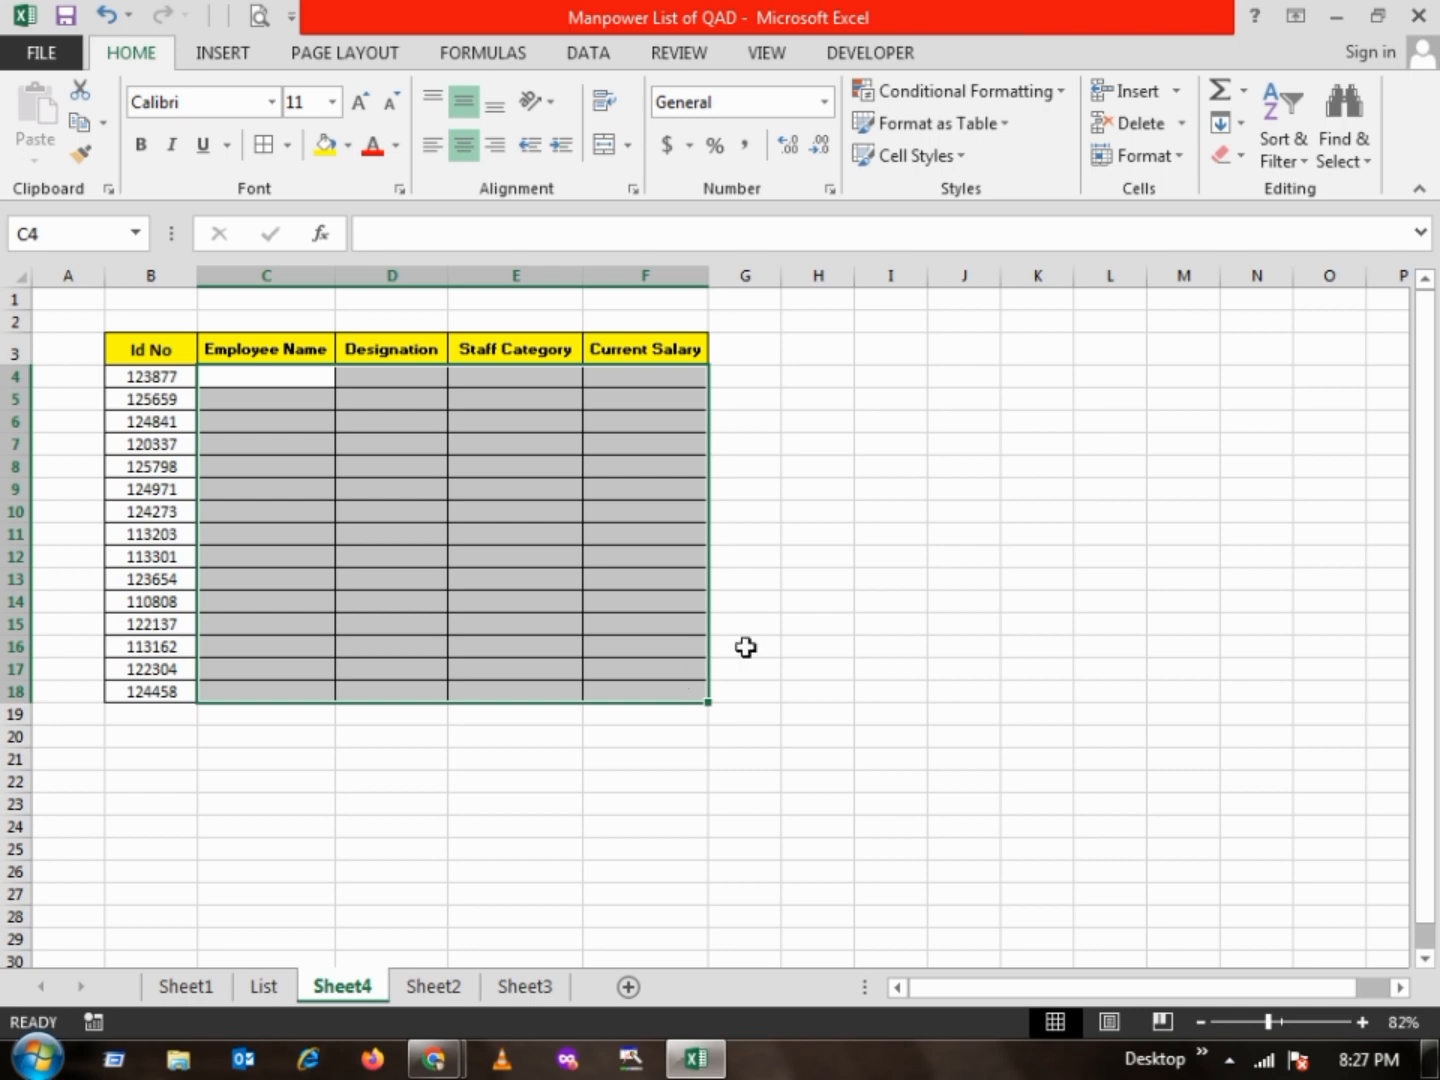
click(816, 618)
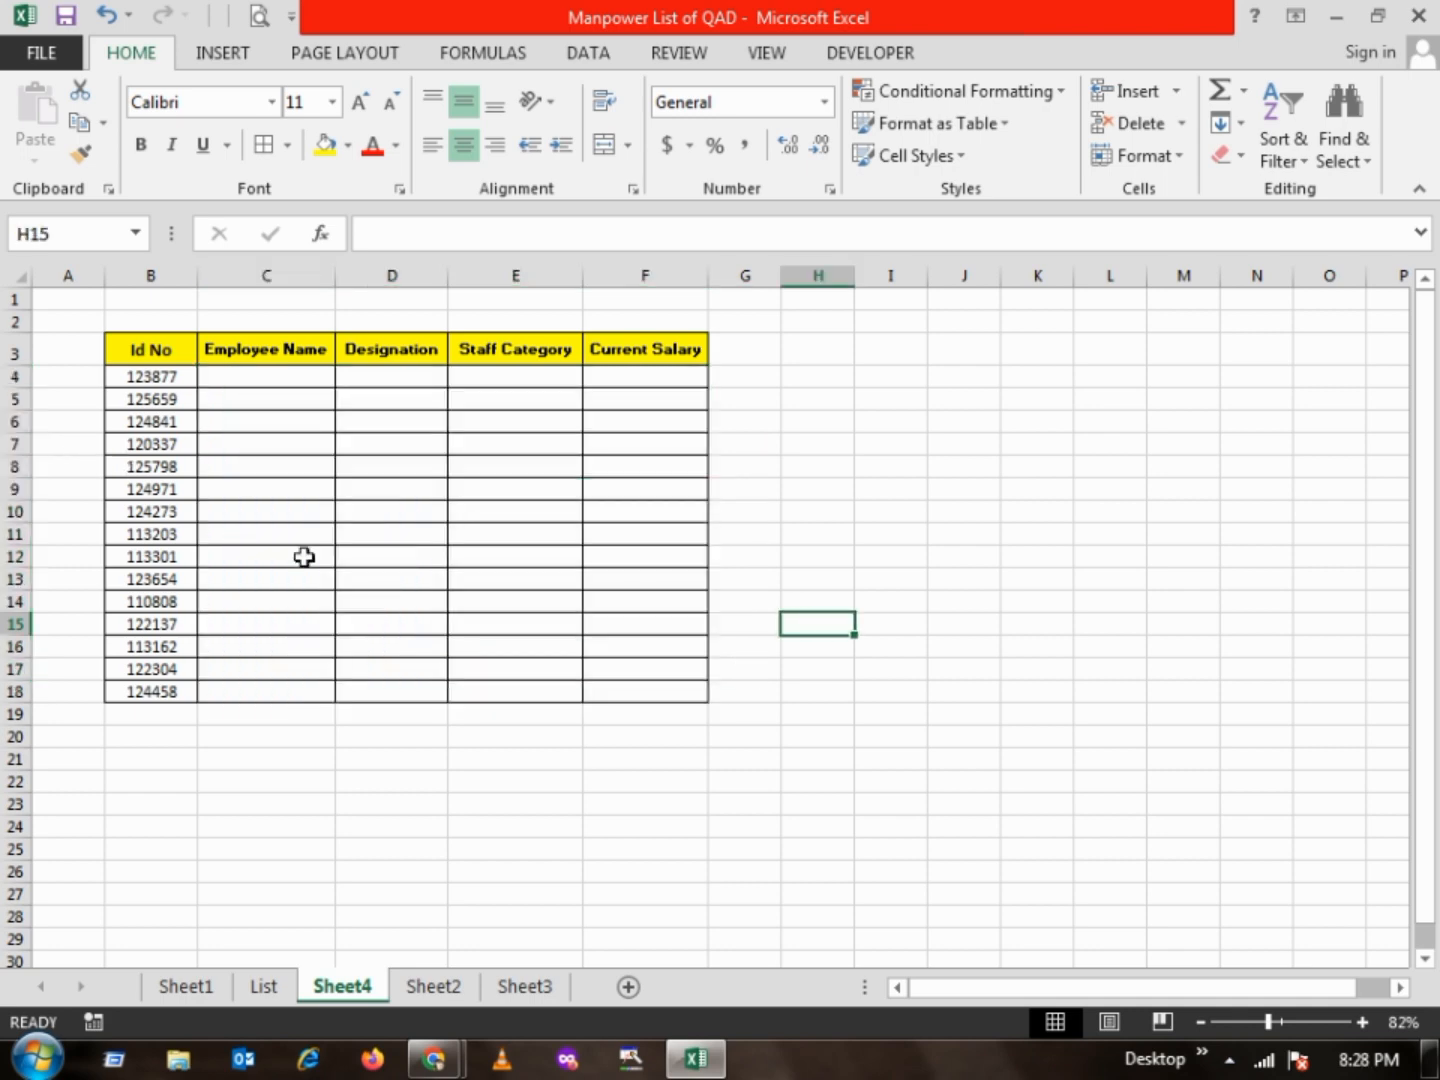
click(266, 986)
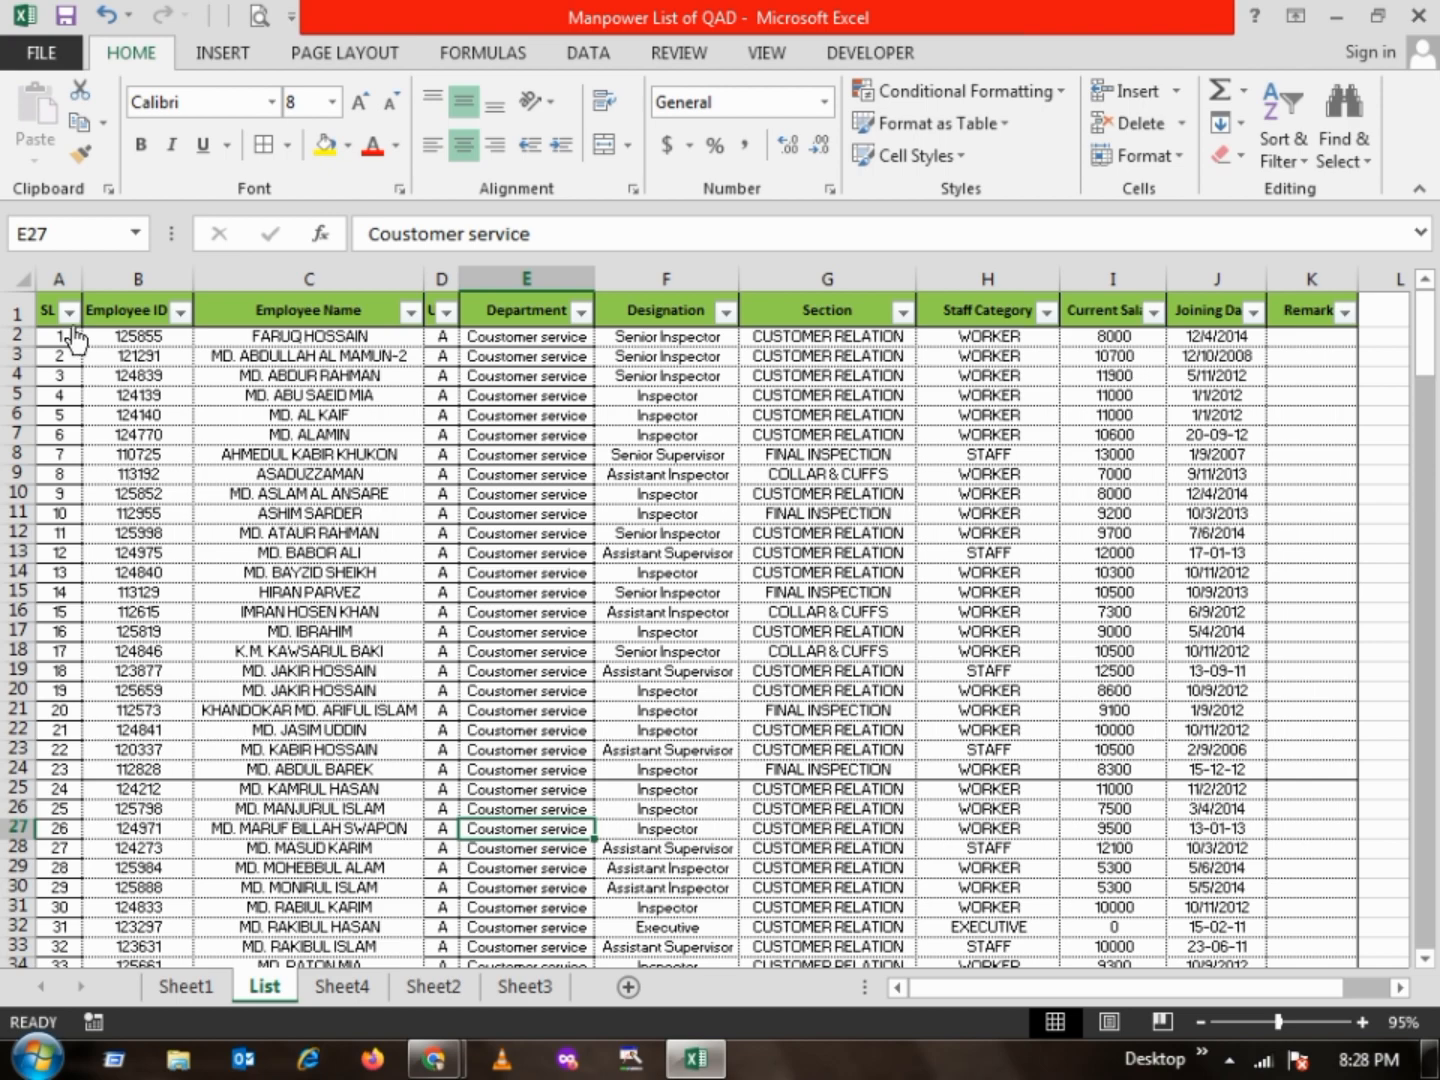
drag(1428, 340, 1424, 231)
click(340, 986)
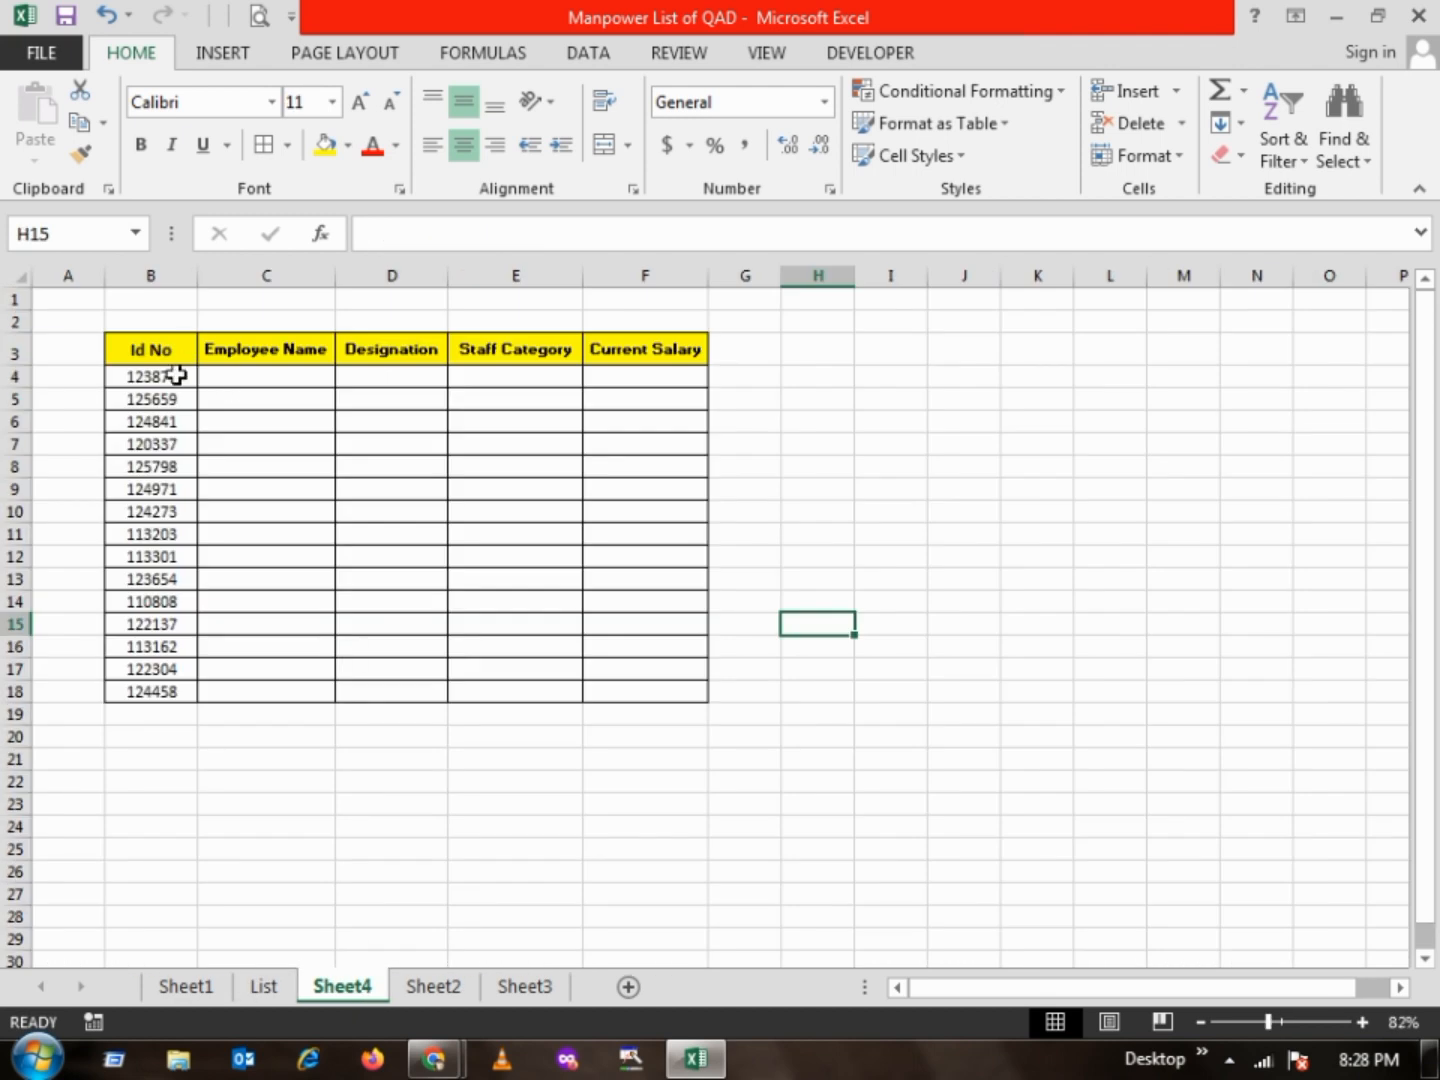
drag(177, 376, 186, 690)
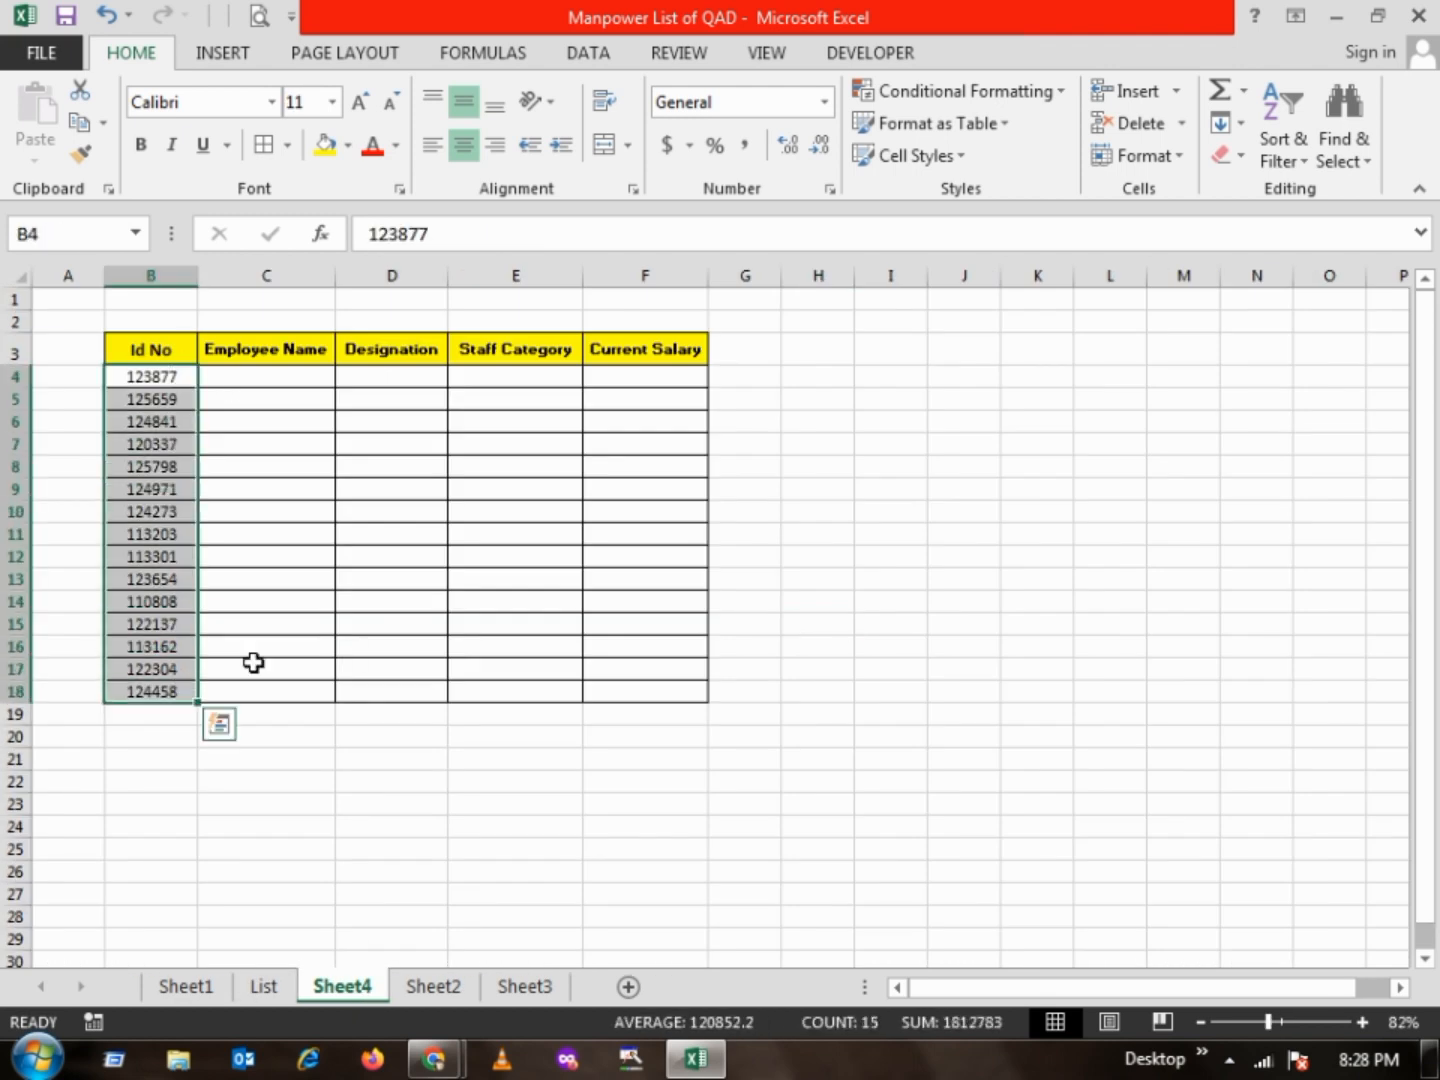
click(286, 375)
click(419, 370)
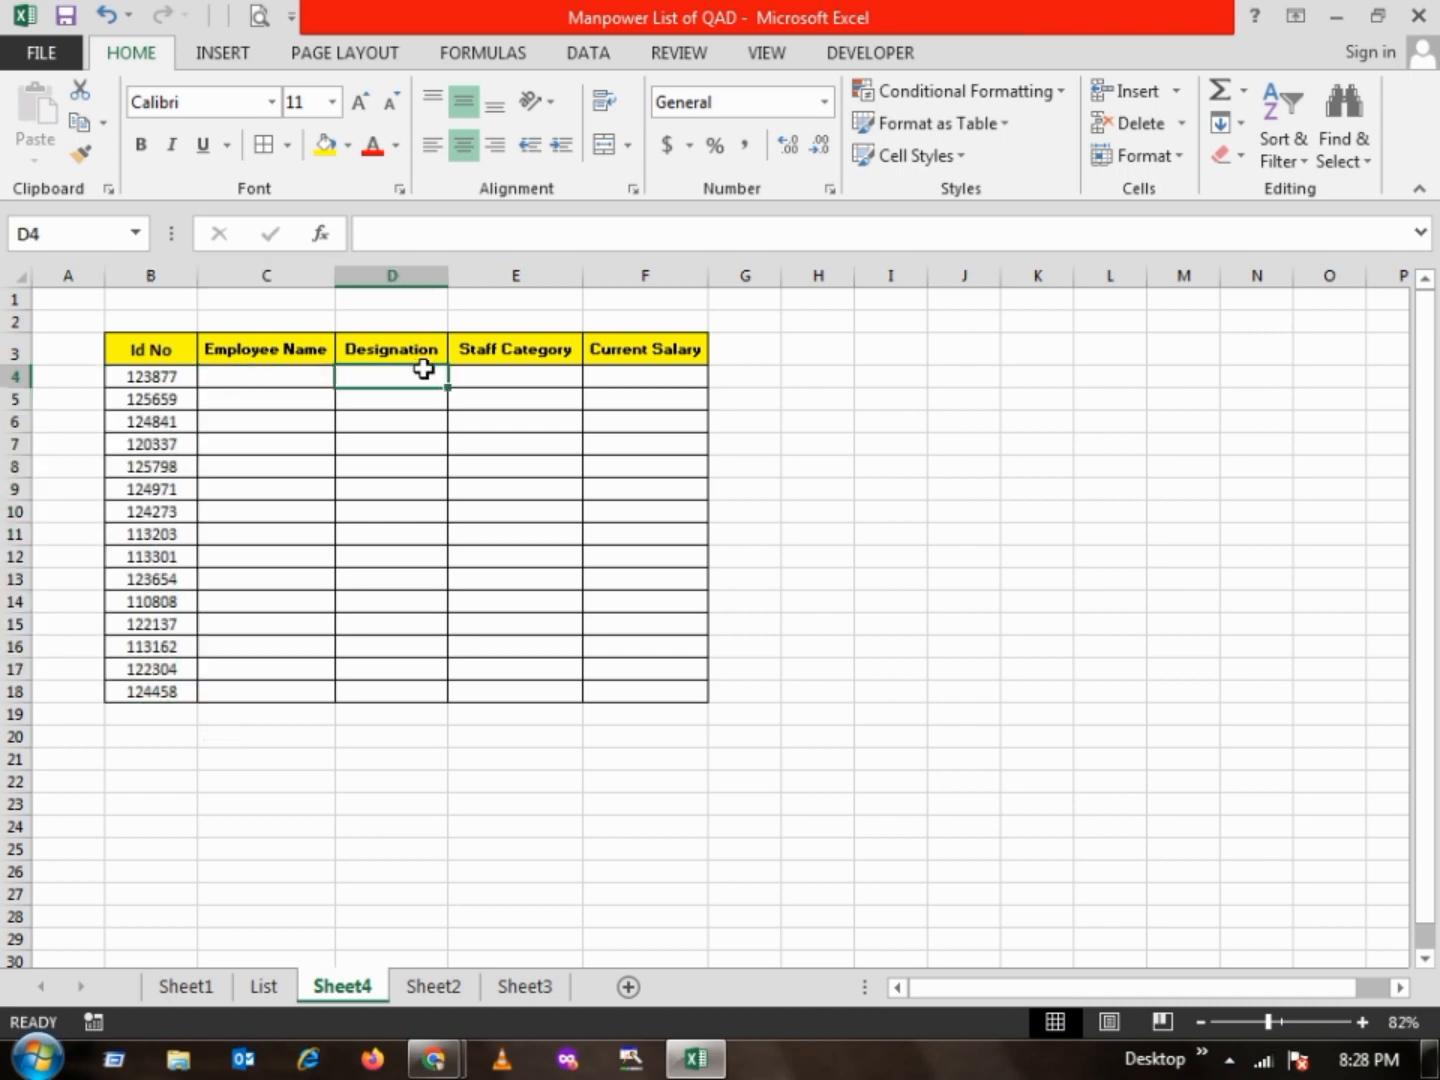
click(510, 370)
click(659, 376)
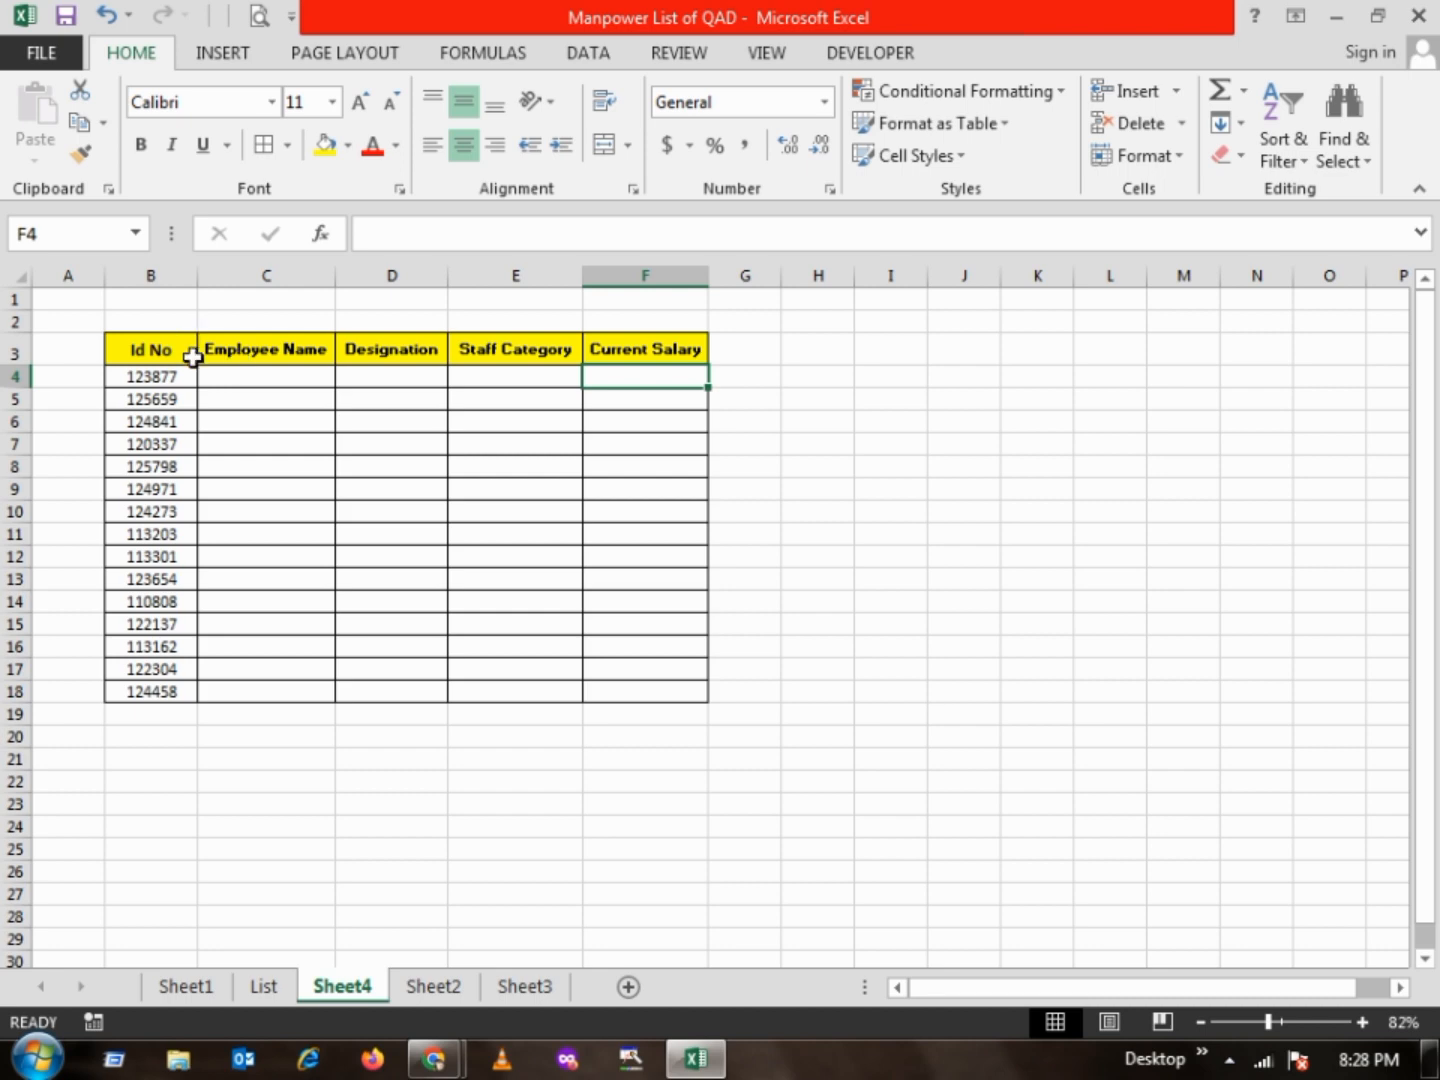
click(245, 376)
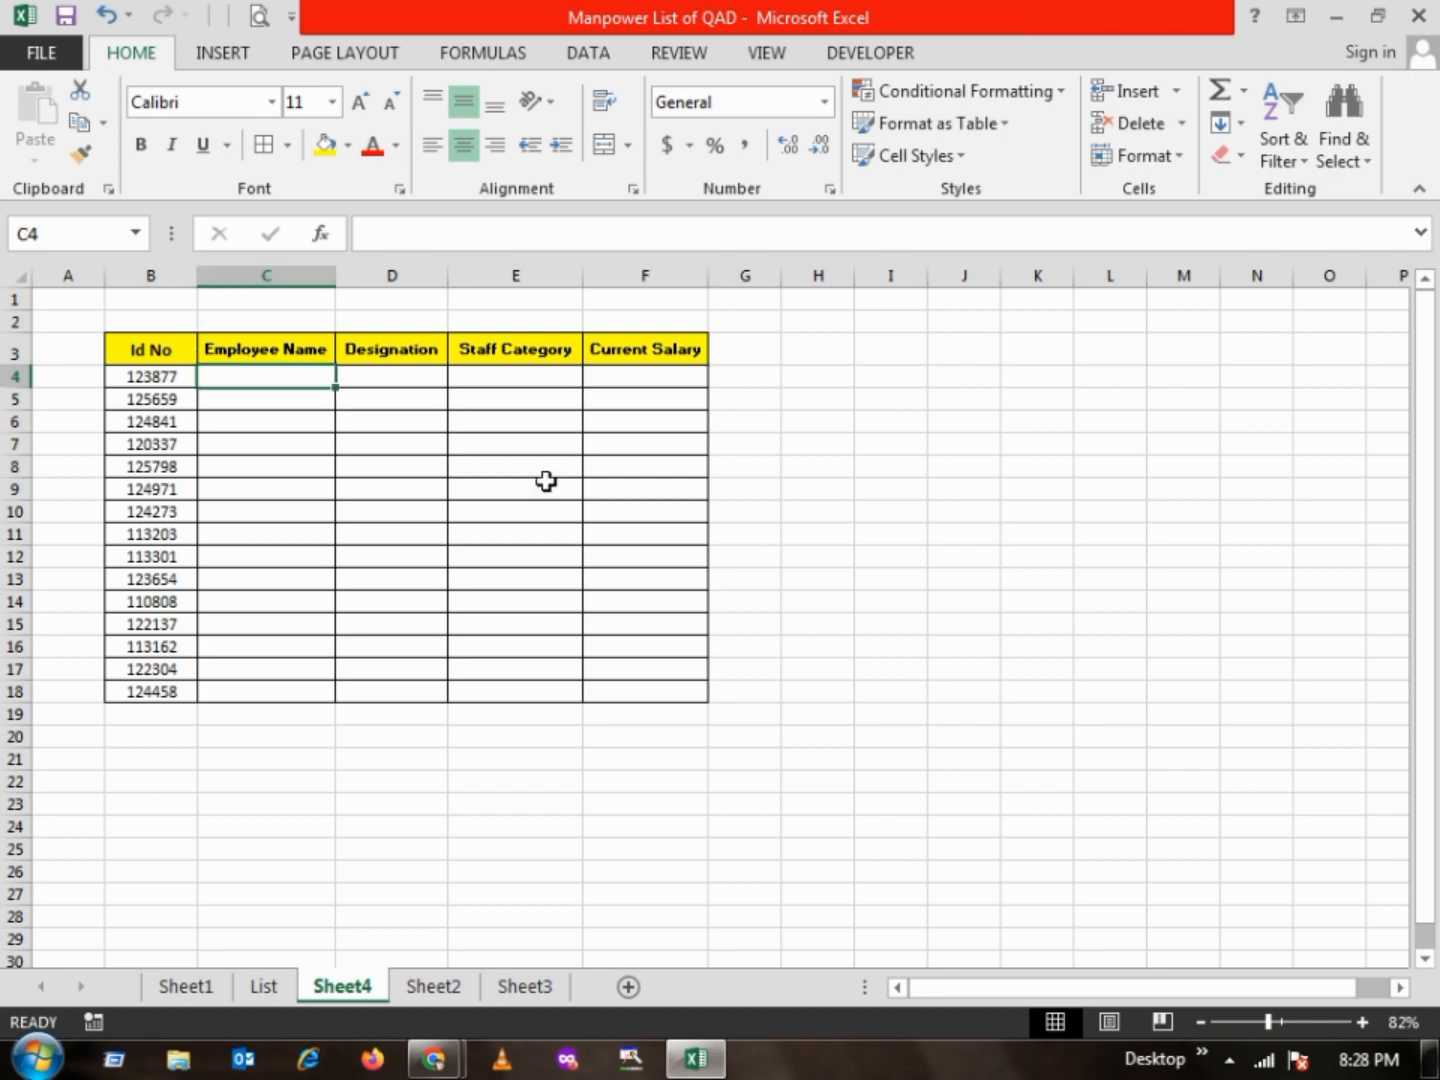
click(810, 347)
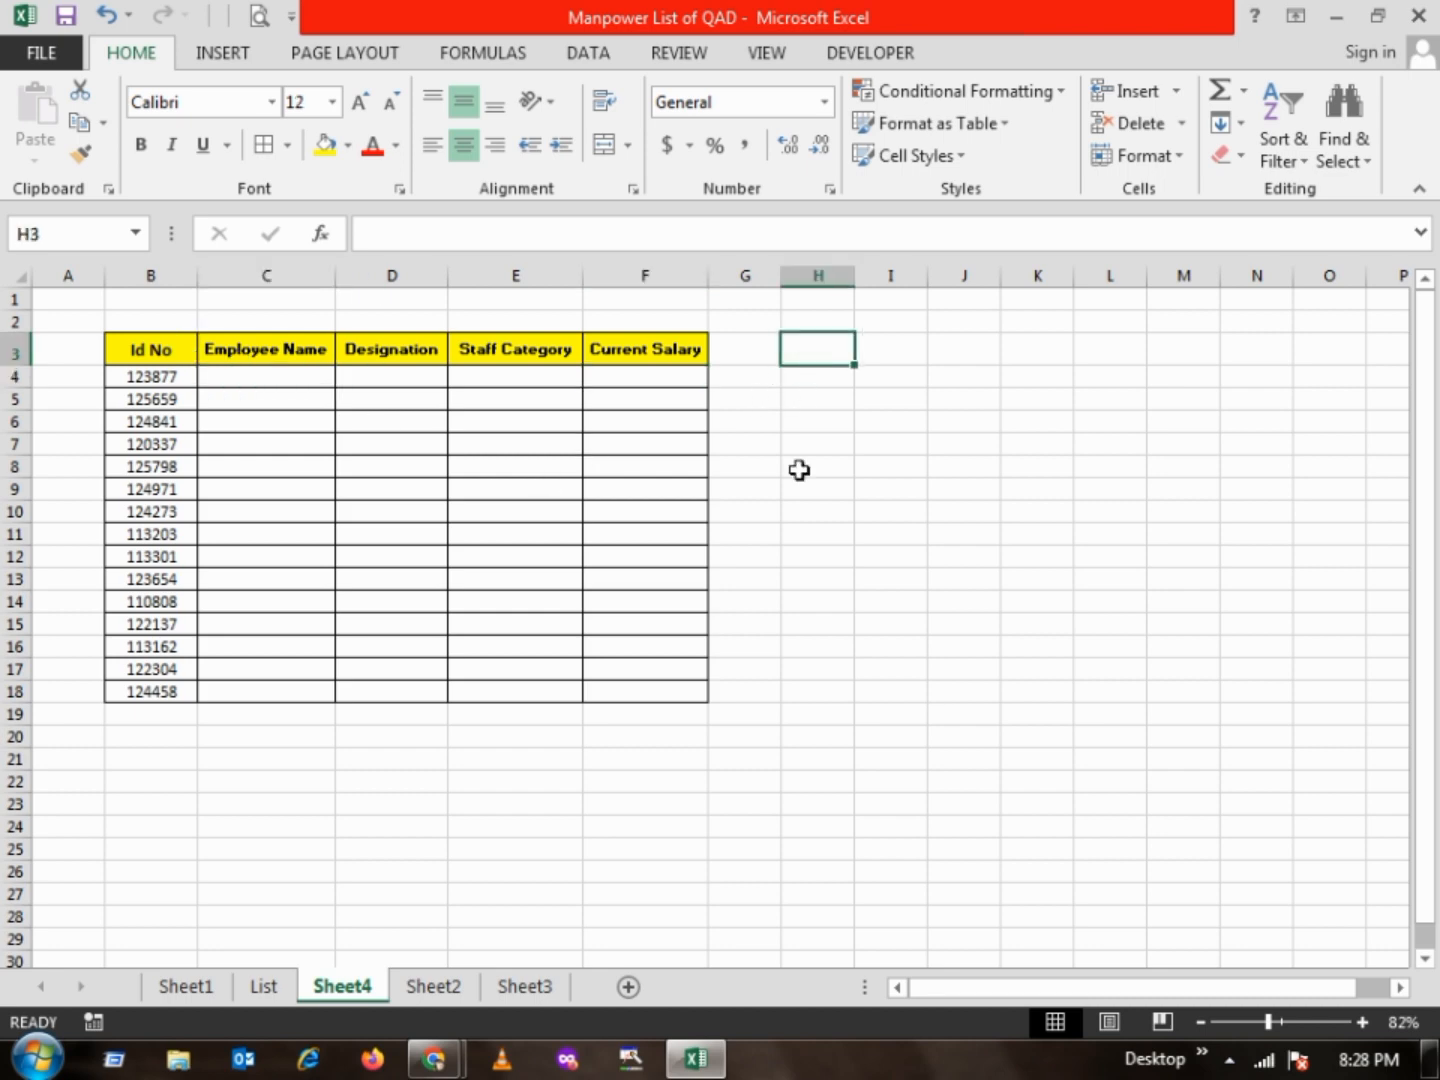
Begin a VLOOKUP formula in C4 of Sheet4, with the ID in B4 as the lookup value
click(231, 372)
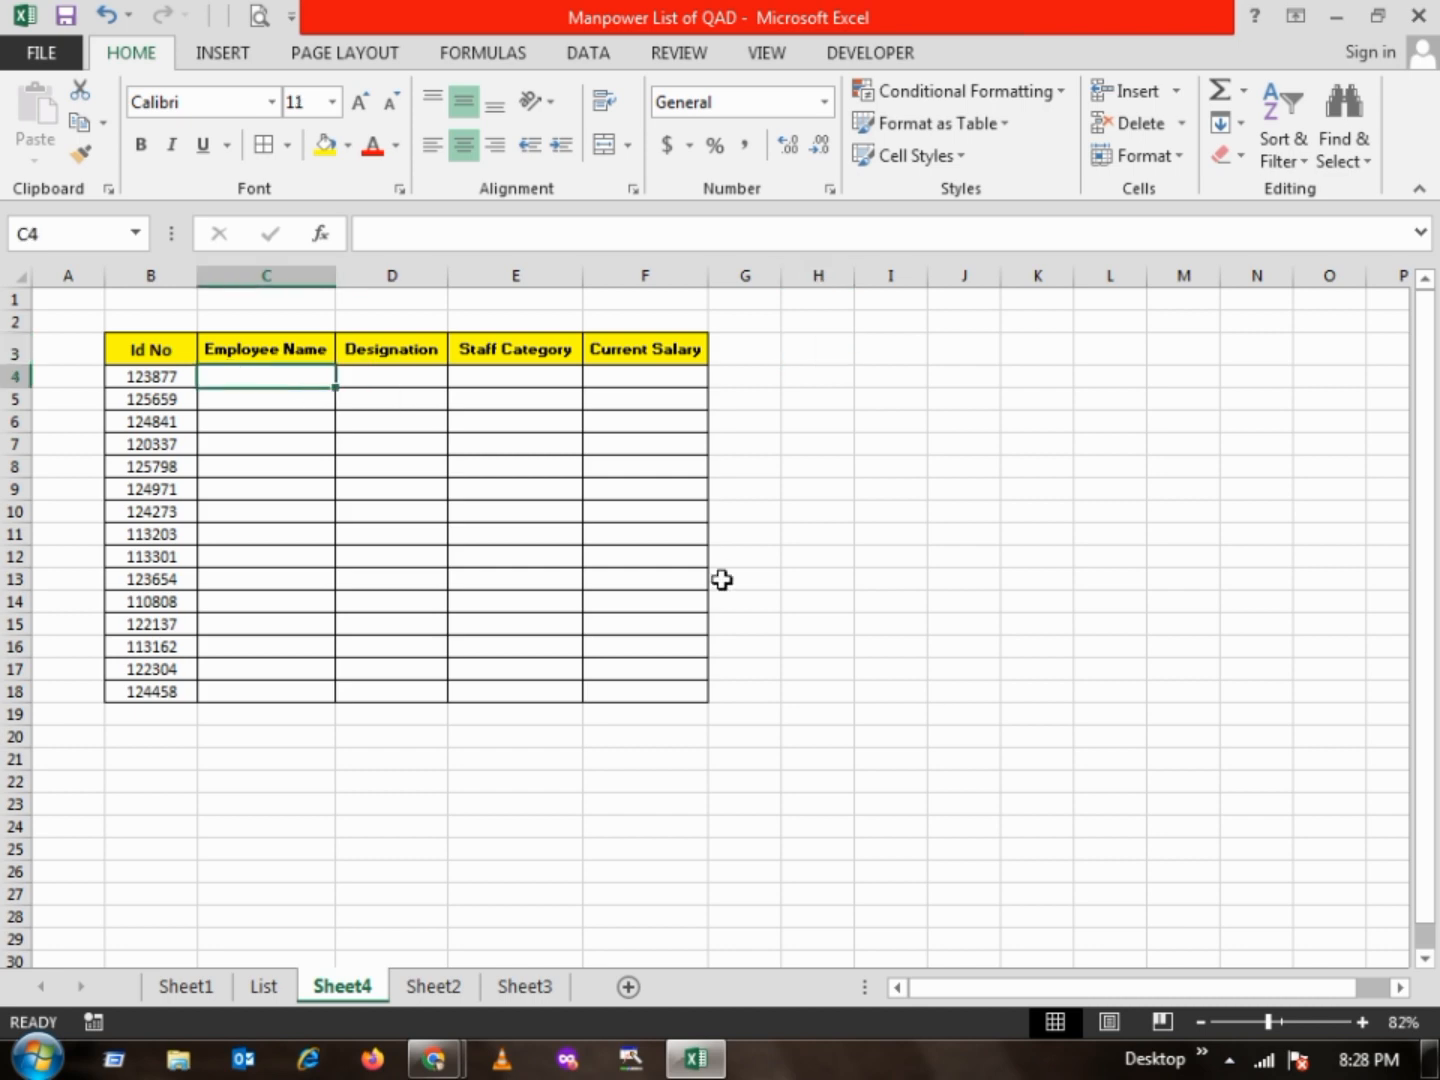
text(=)
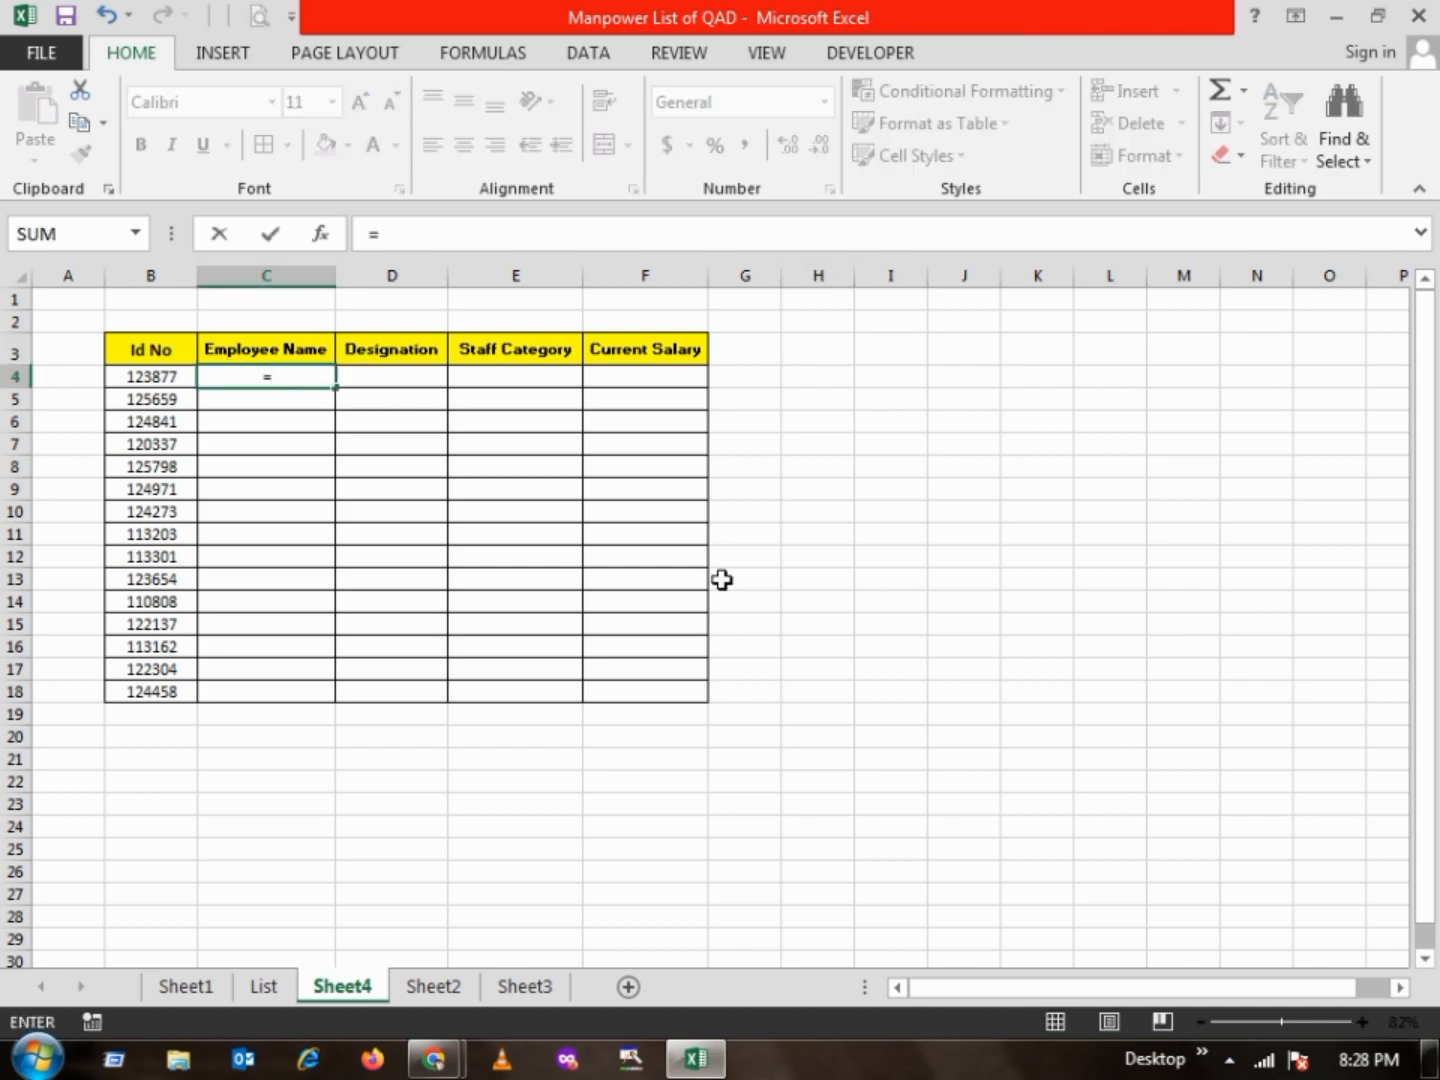
text(vloo)
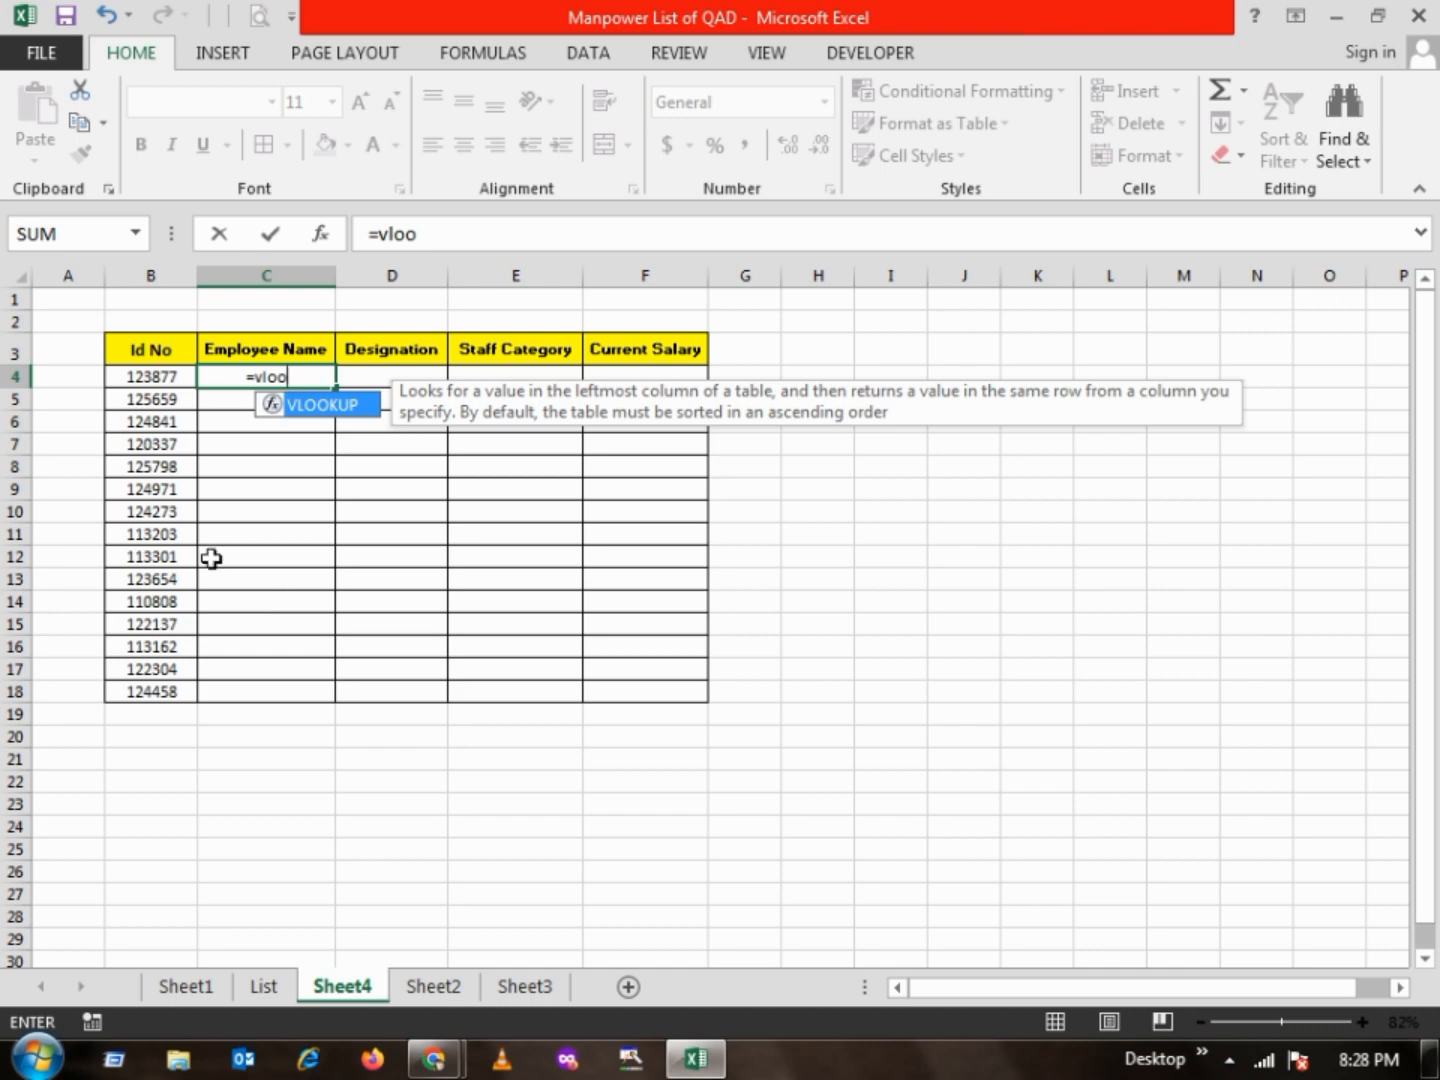
double_click(326, 406)
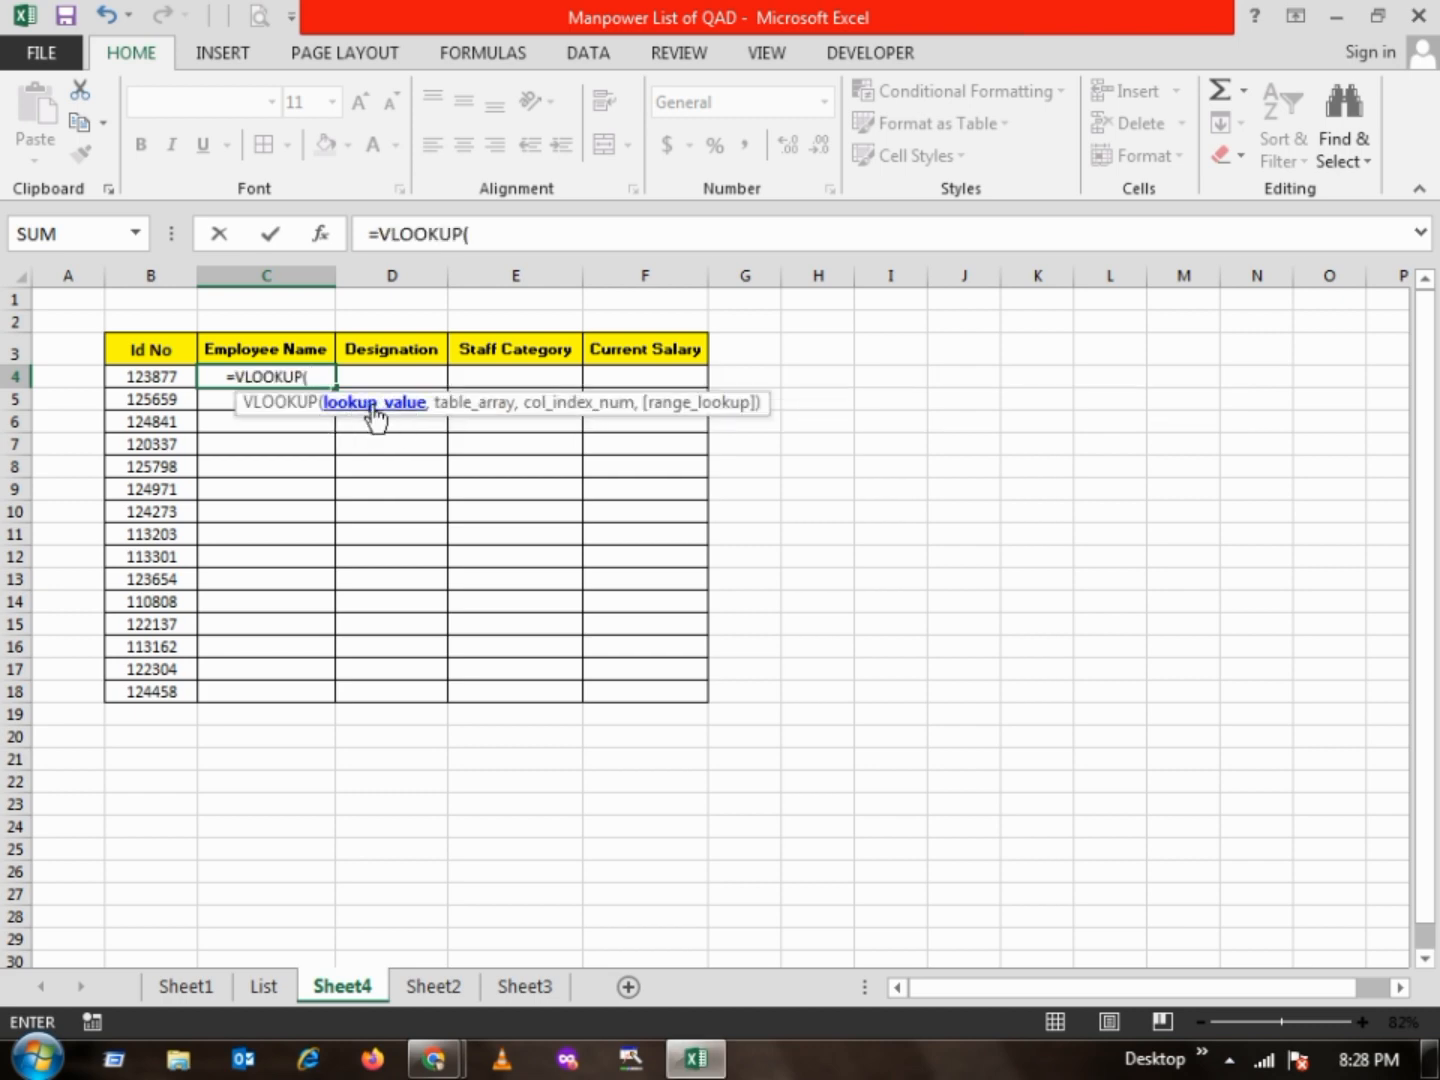
click(179, 376)
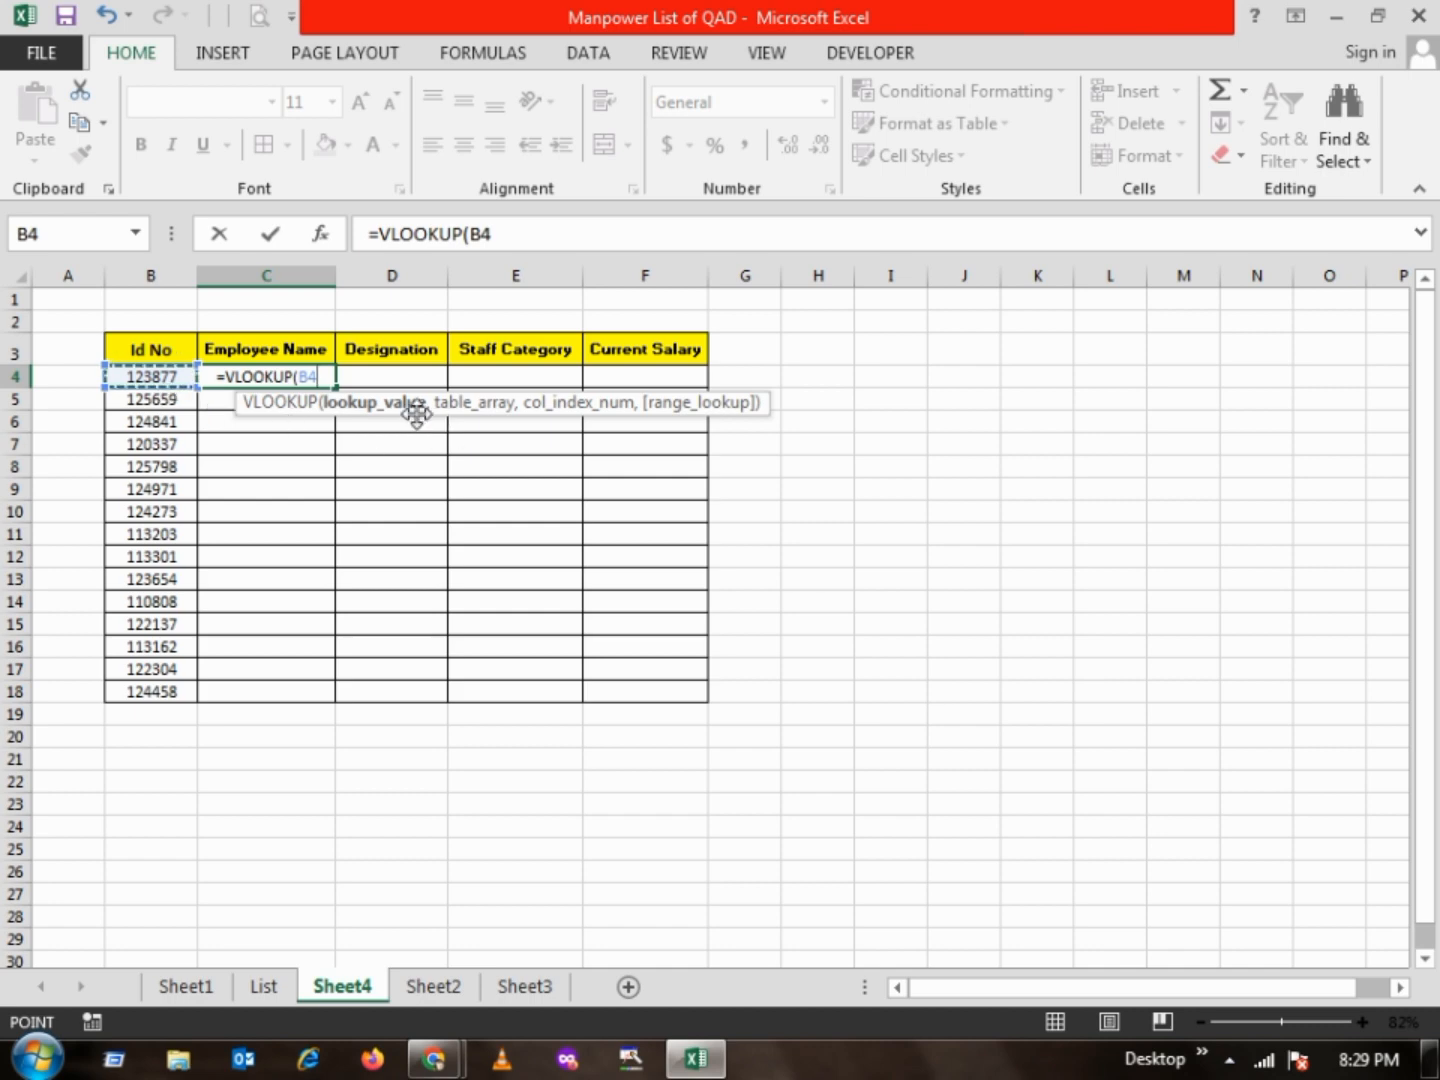
text(,)
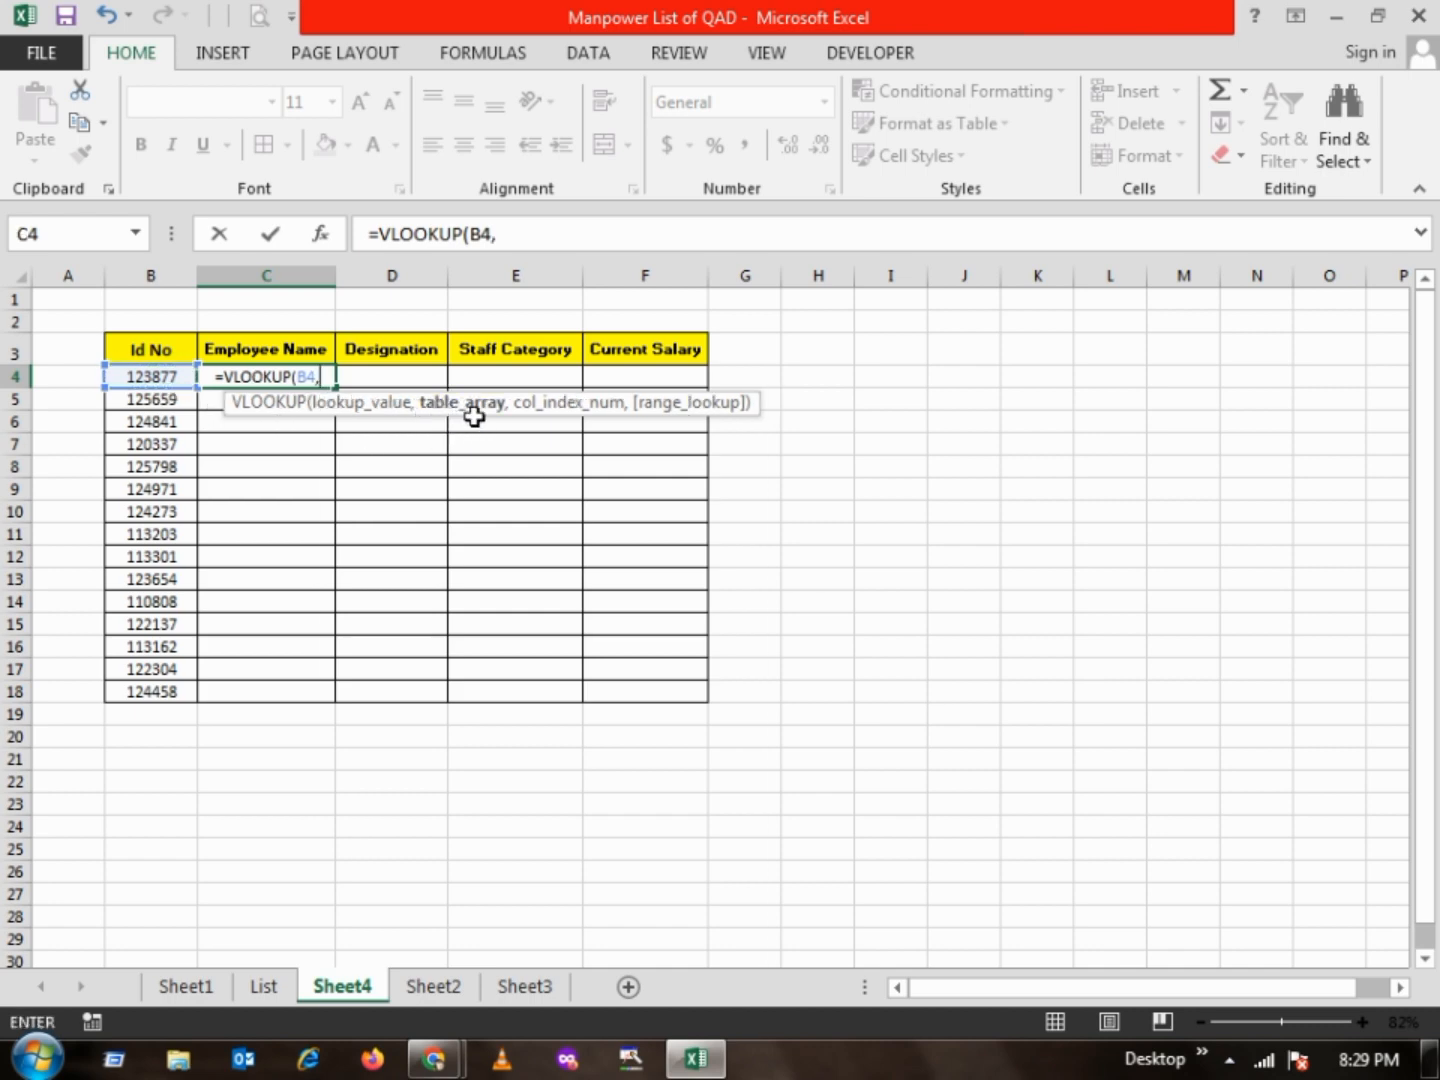
Complete the C4 formula as =VLOOKUP(B4,List!B:C,2,0), using the Employee ID and Employee Name columns of the List sheet as table array
click(265, 987)
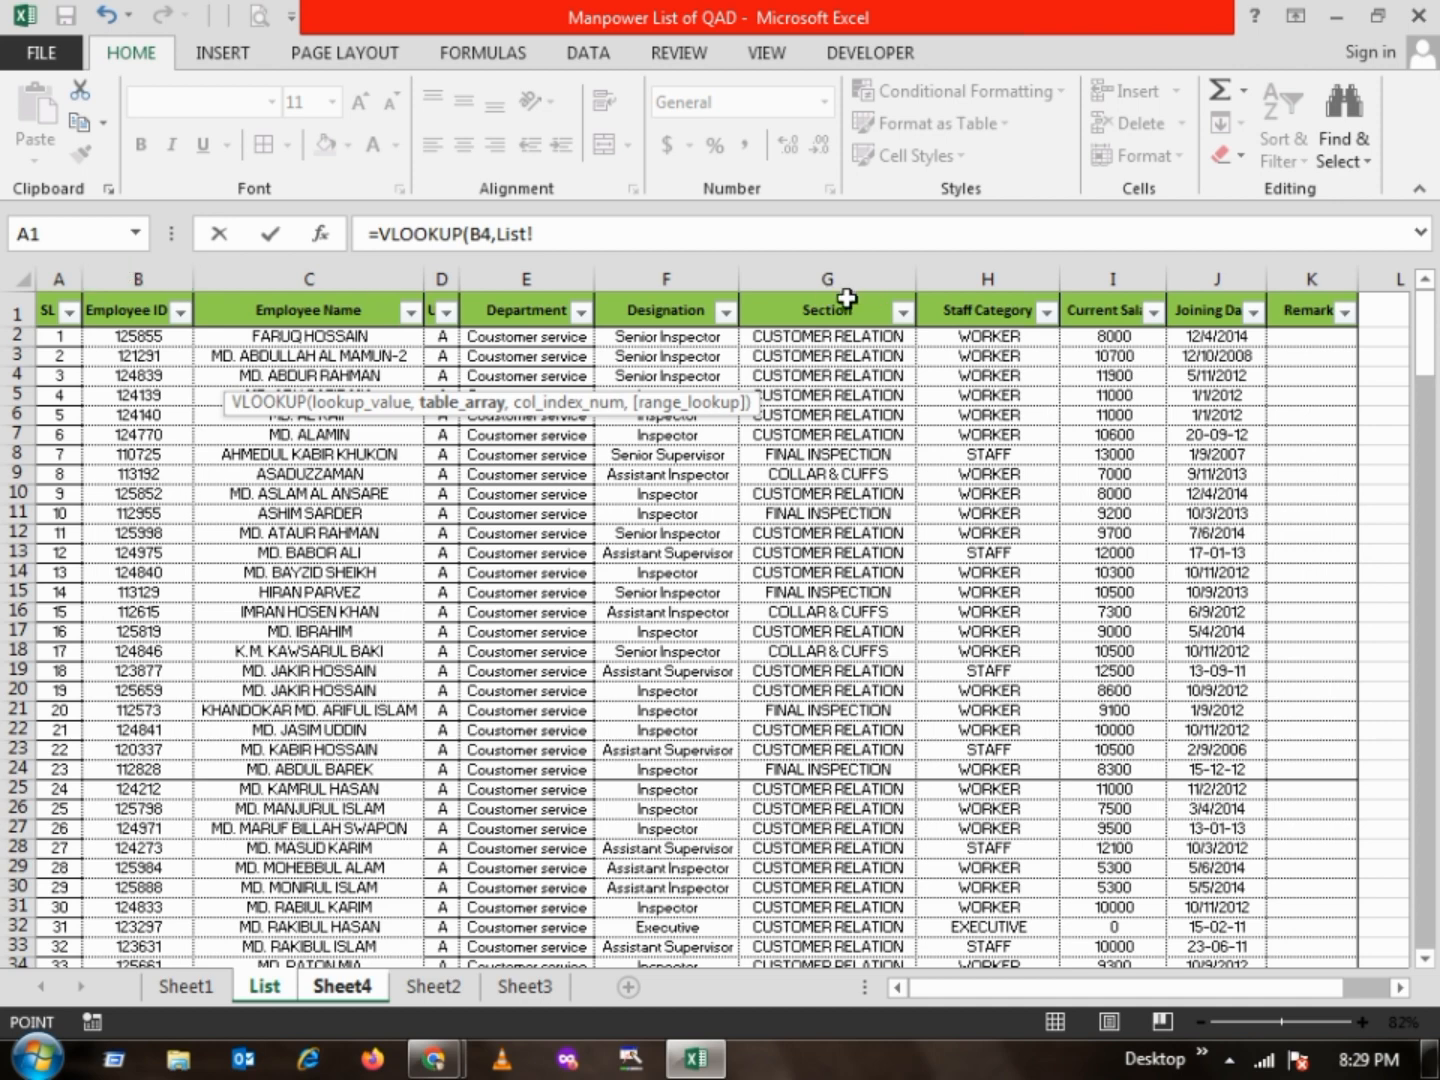
click(346, 986)
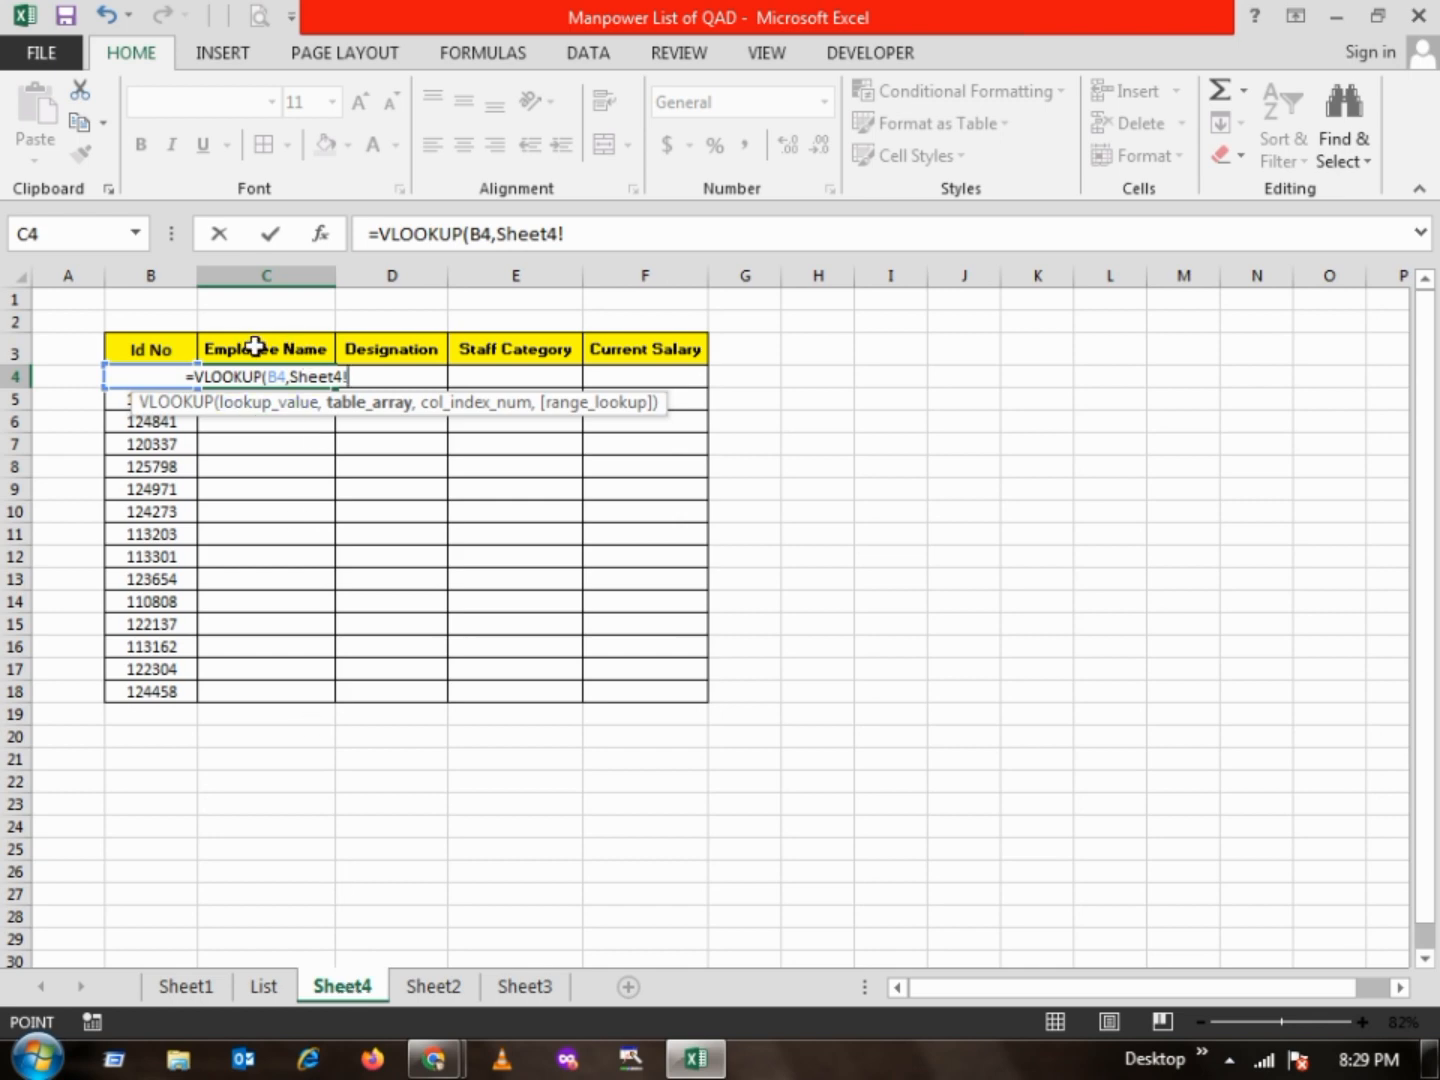
click(268, 988)
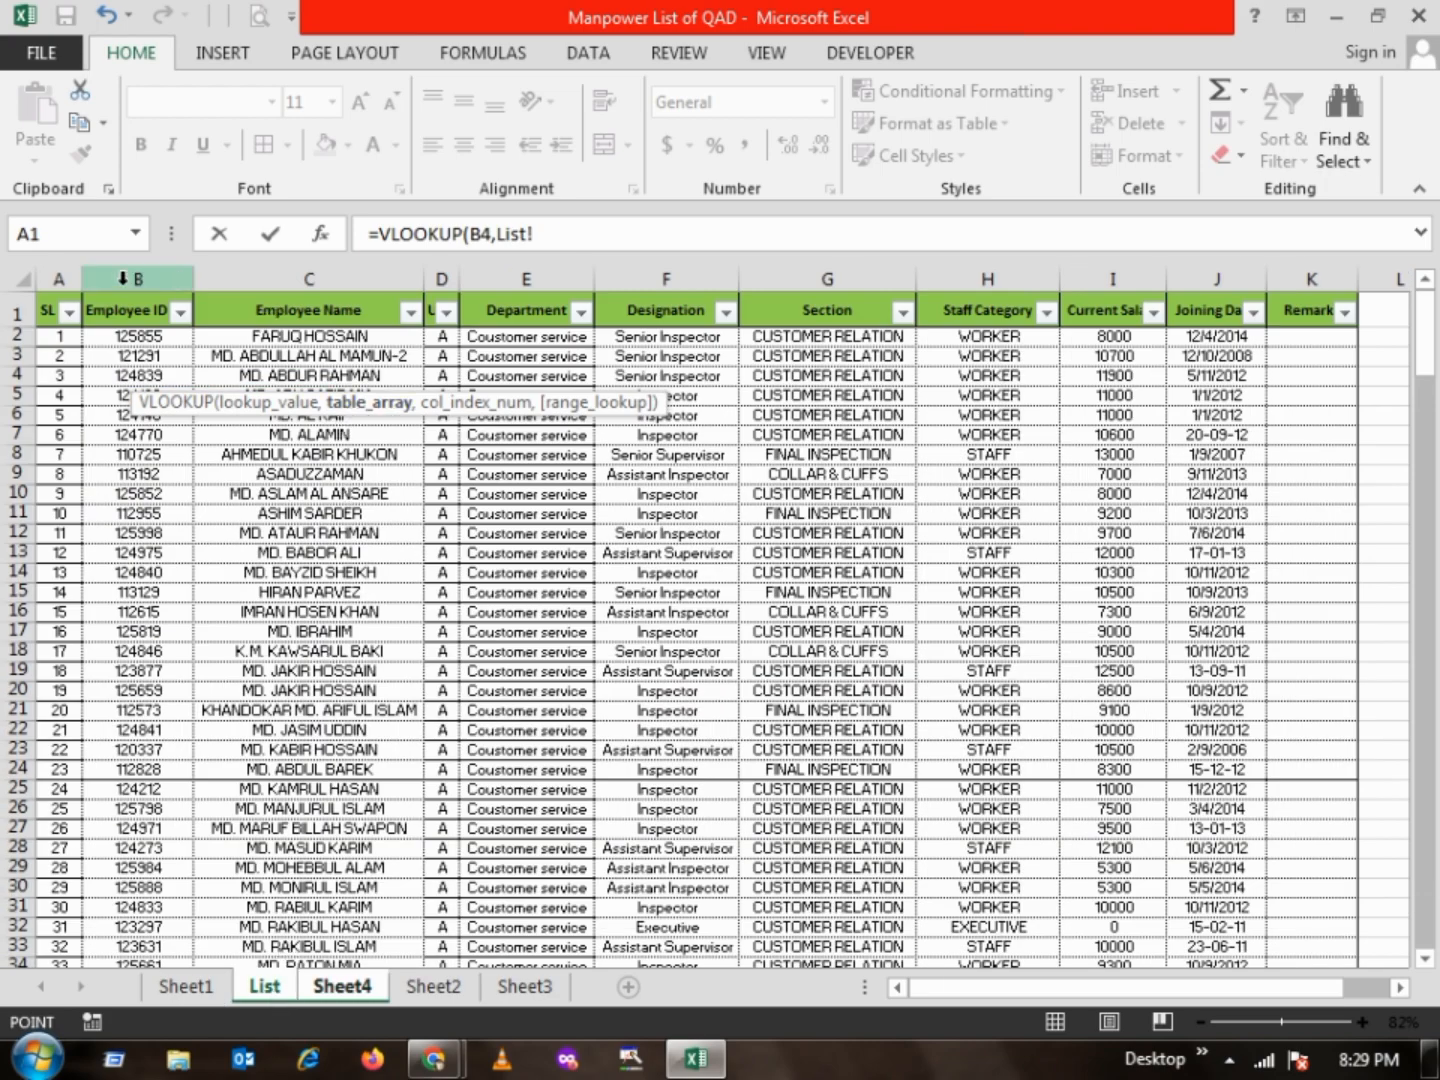
drag(122, 279, 239, 296)
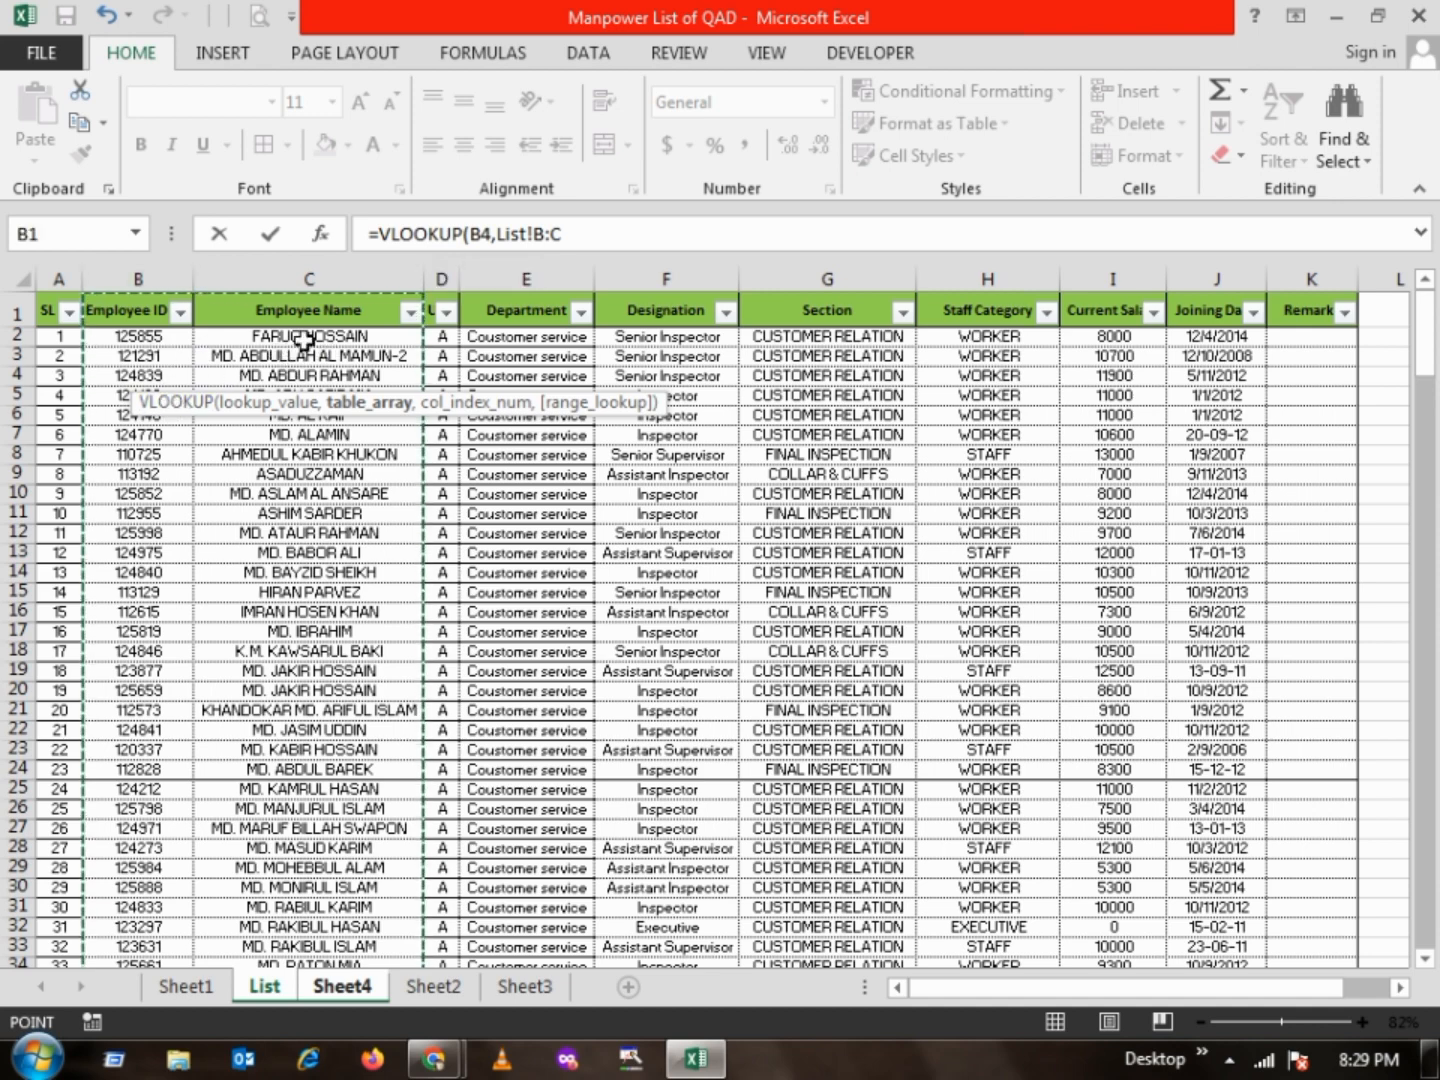
click(589, 235)
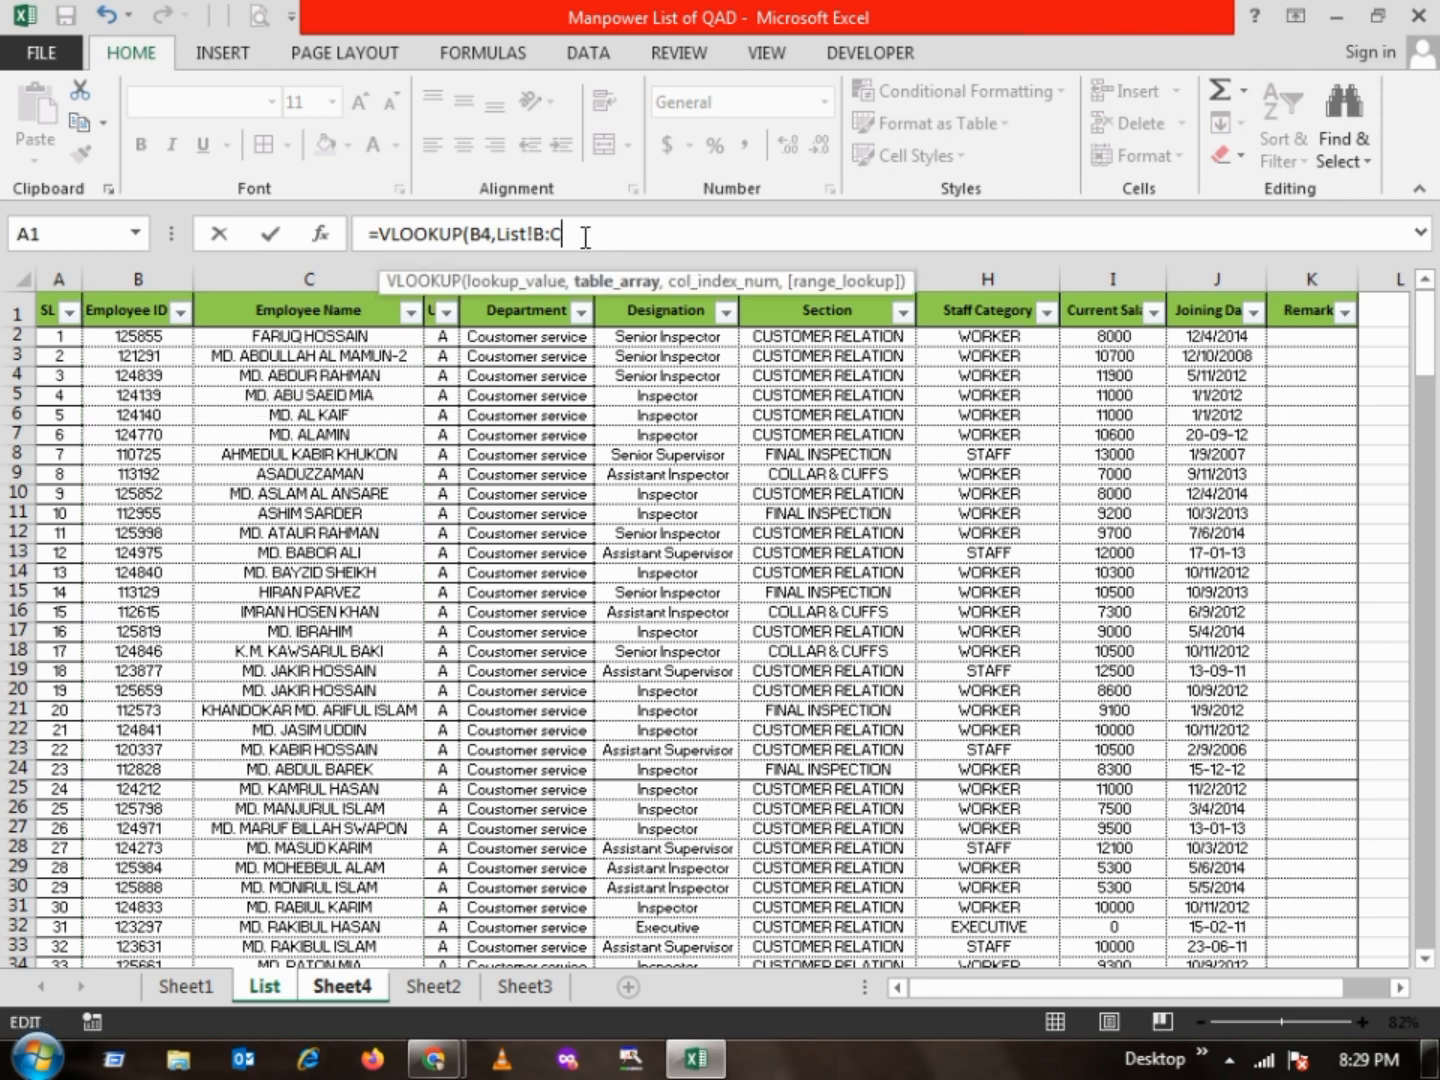
text(,2)
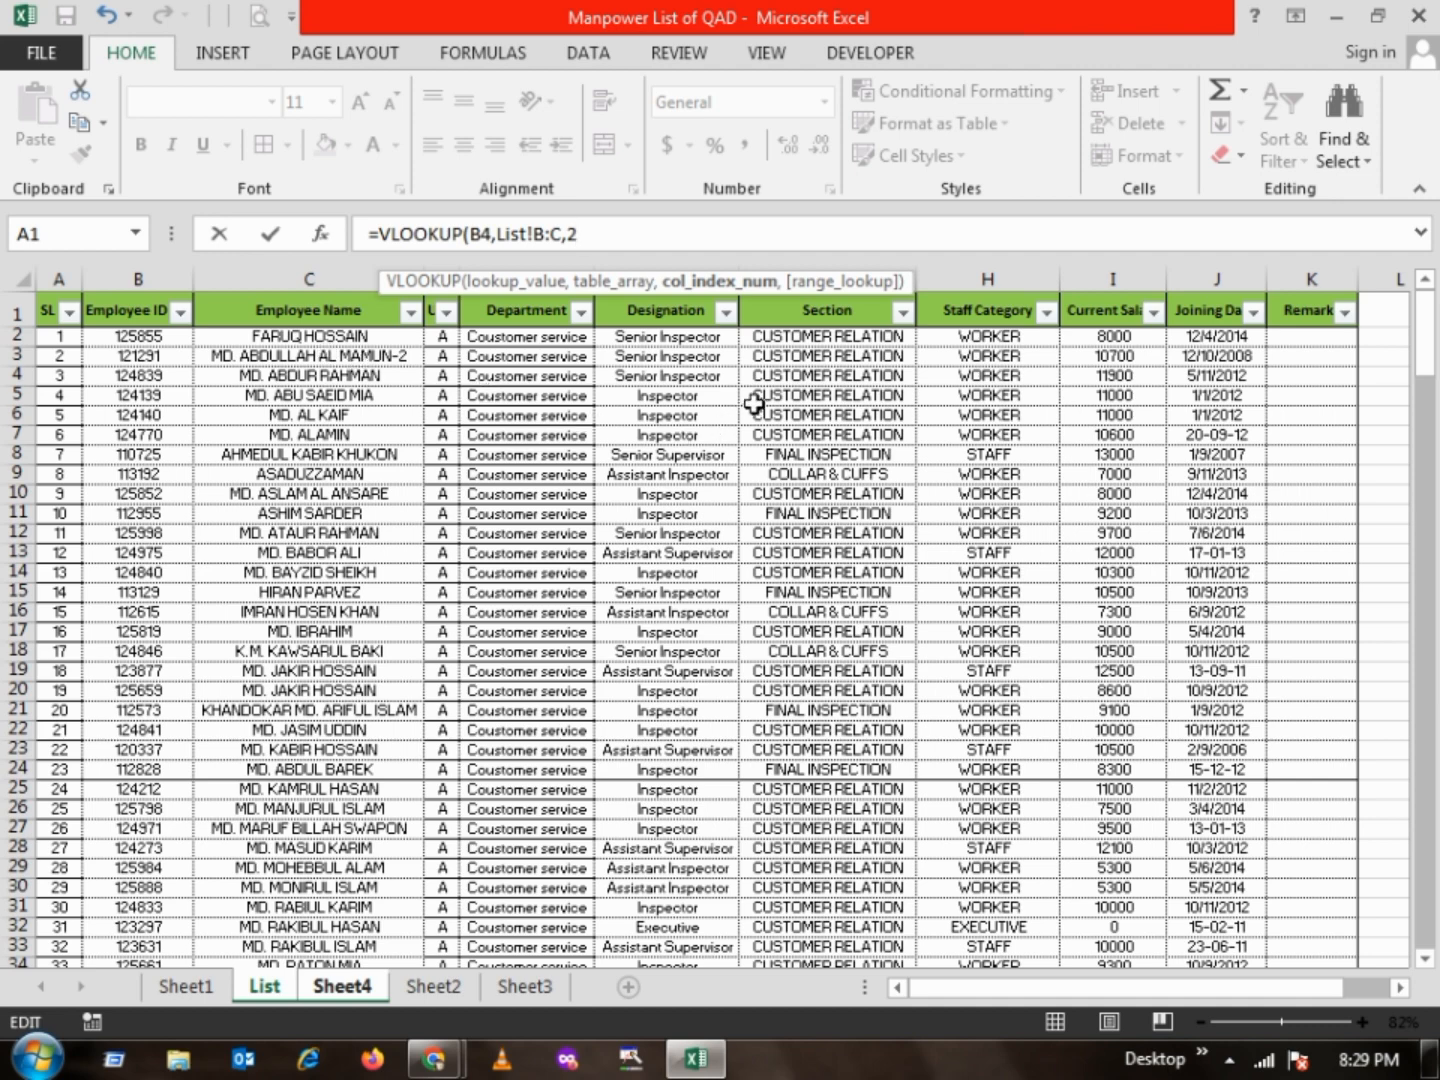
text(,)
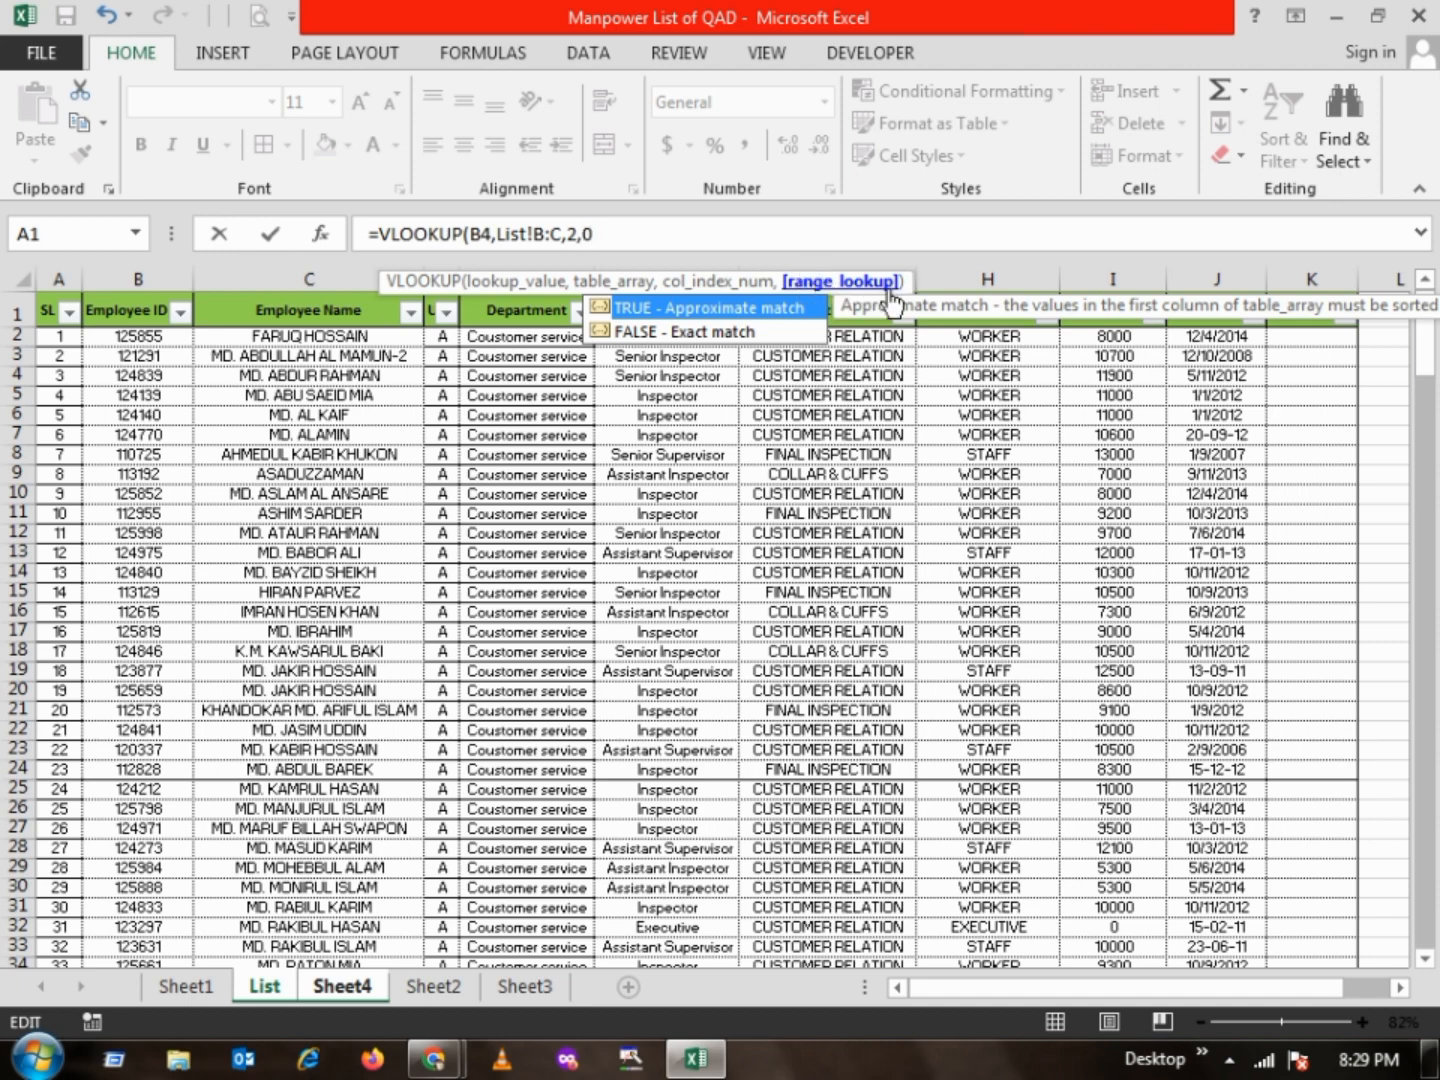
text(0))
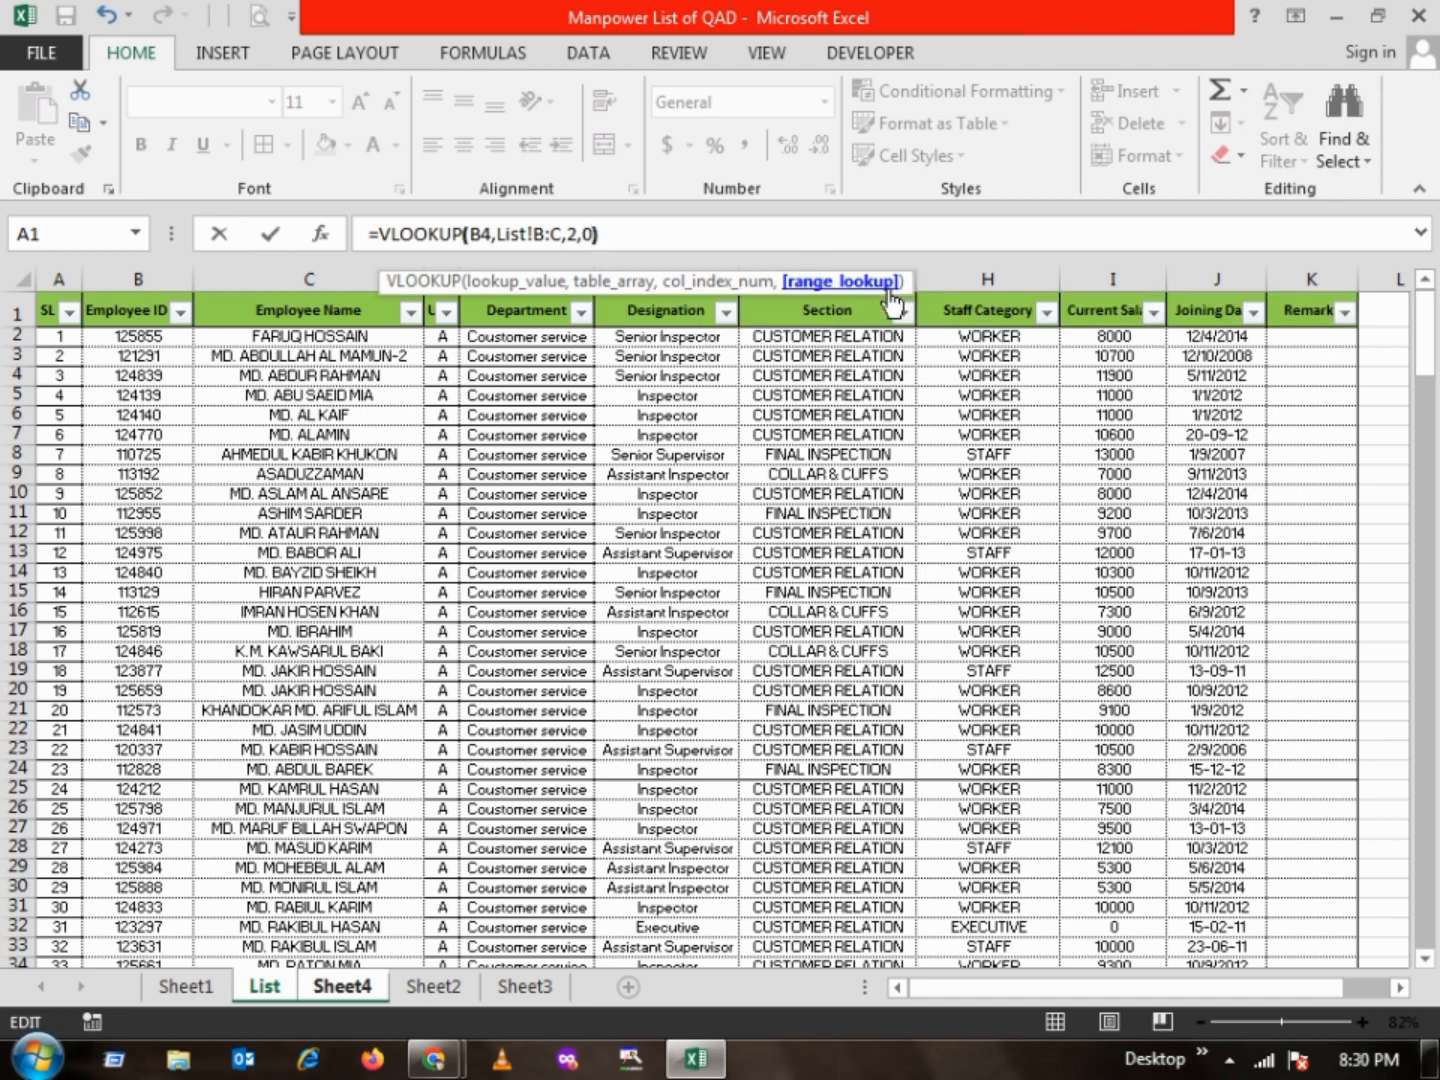
key(Return)
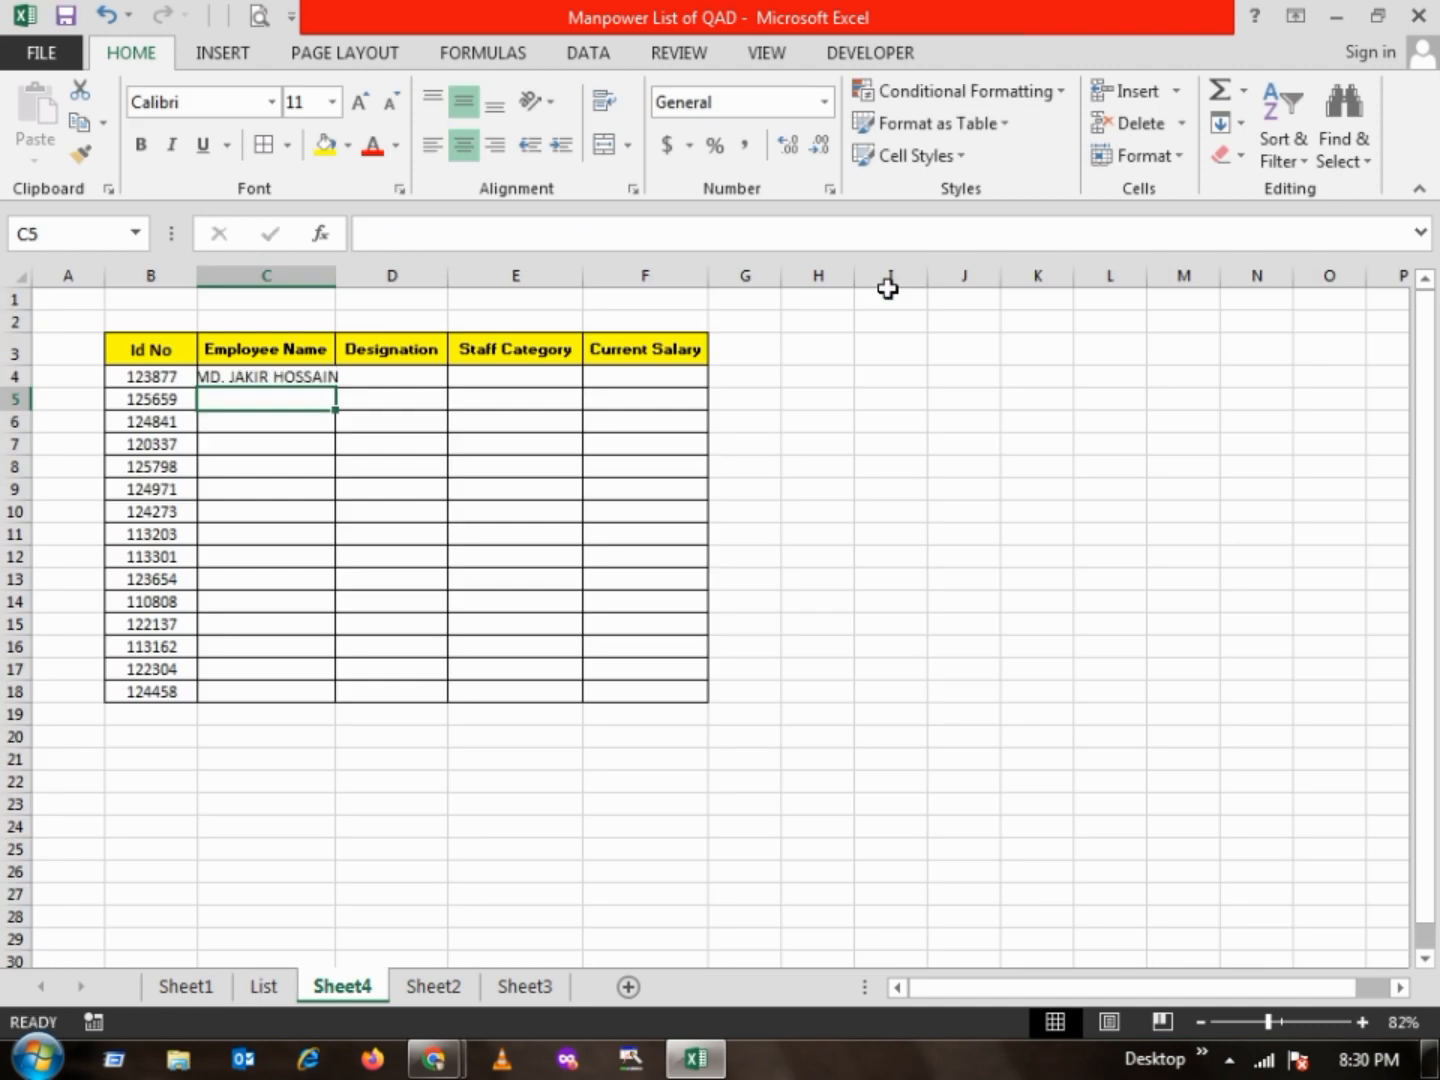
Widen column C of Sheet4 and try filling the C4 formula down to C18, undoing the fill
click(238, 377)
drag(337, 278, 373, 282)
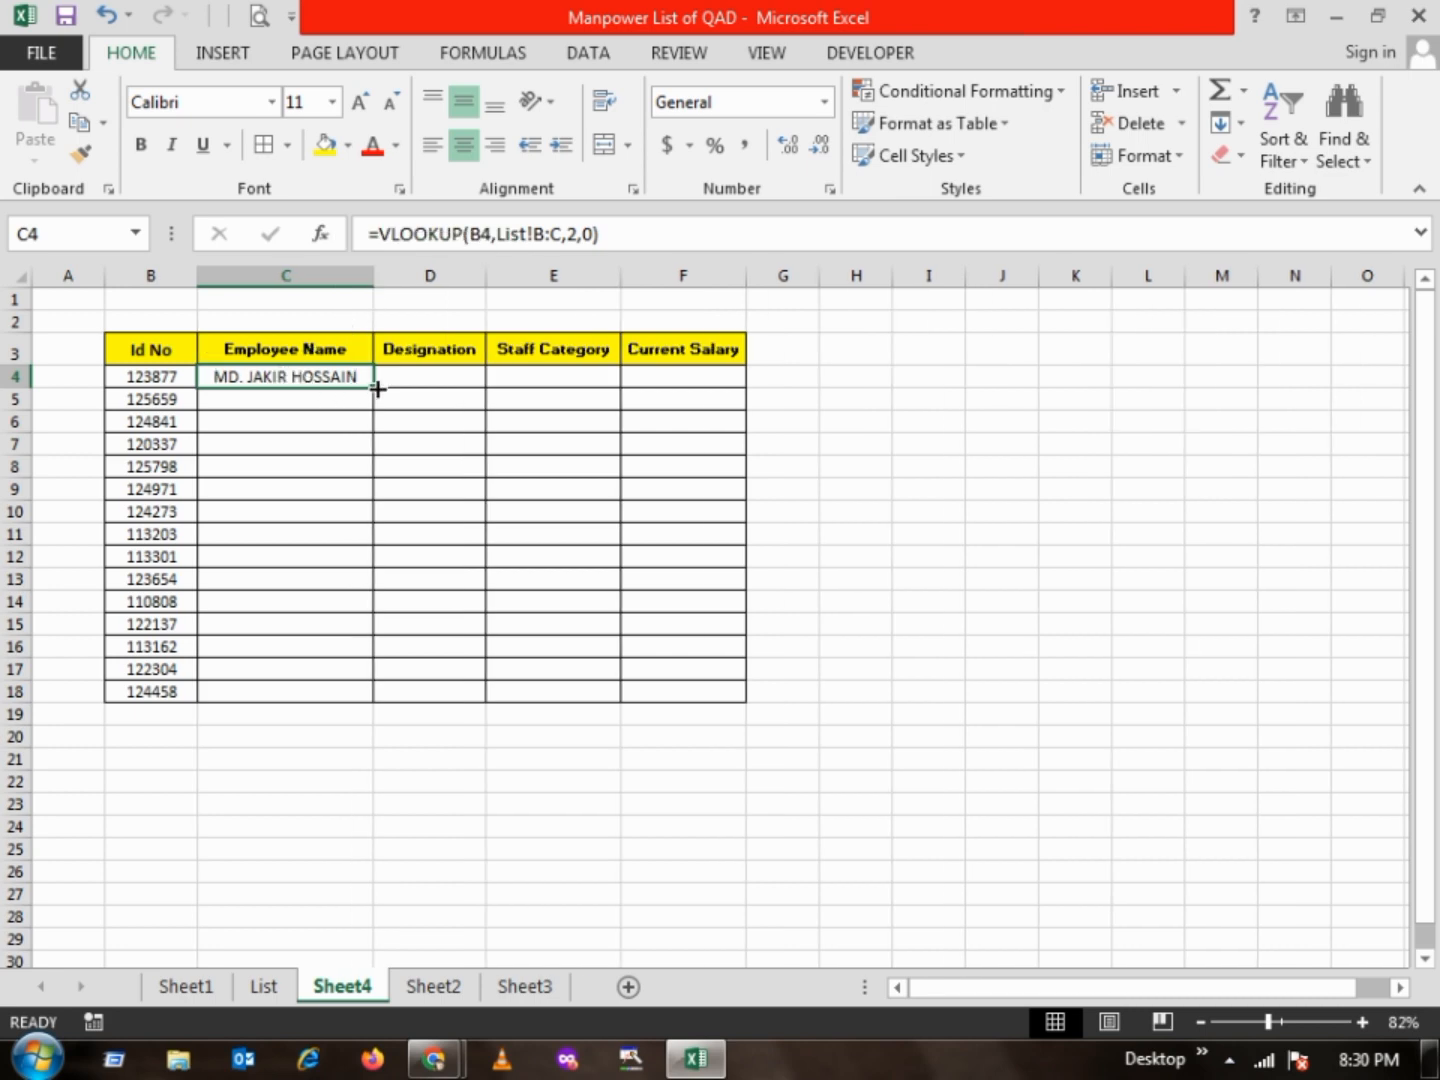
drag(376, 390, 408, 710)
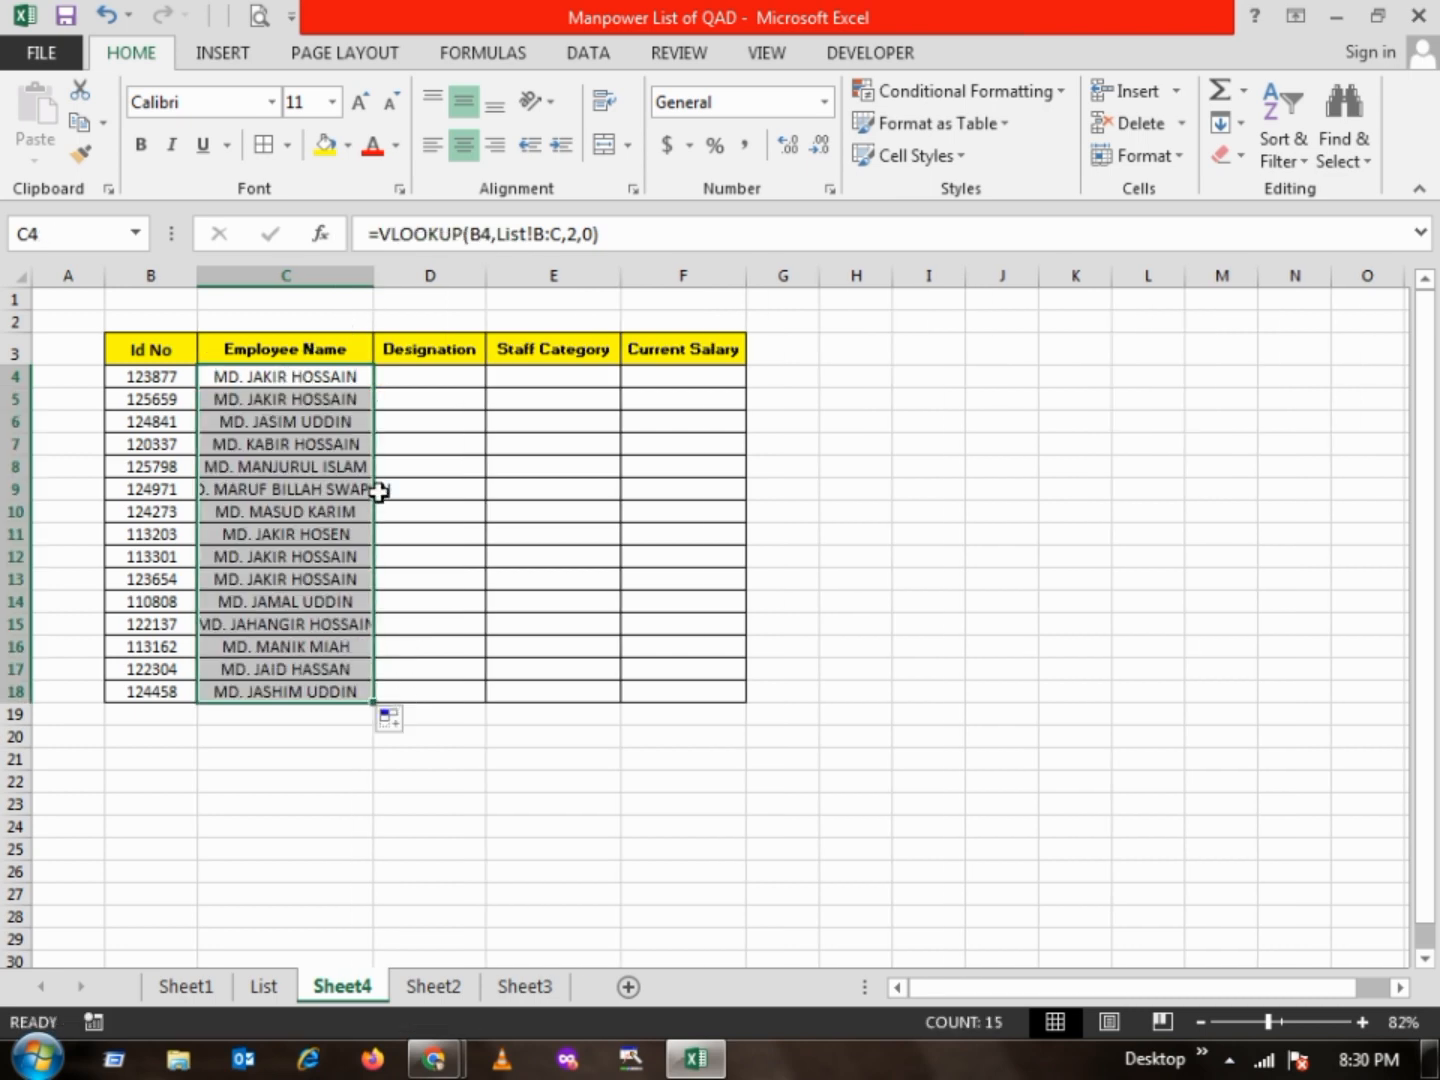
key(ctrl+z)
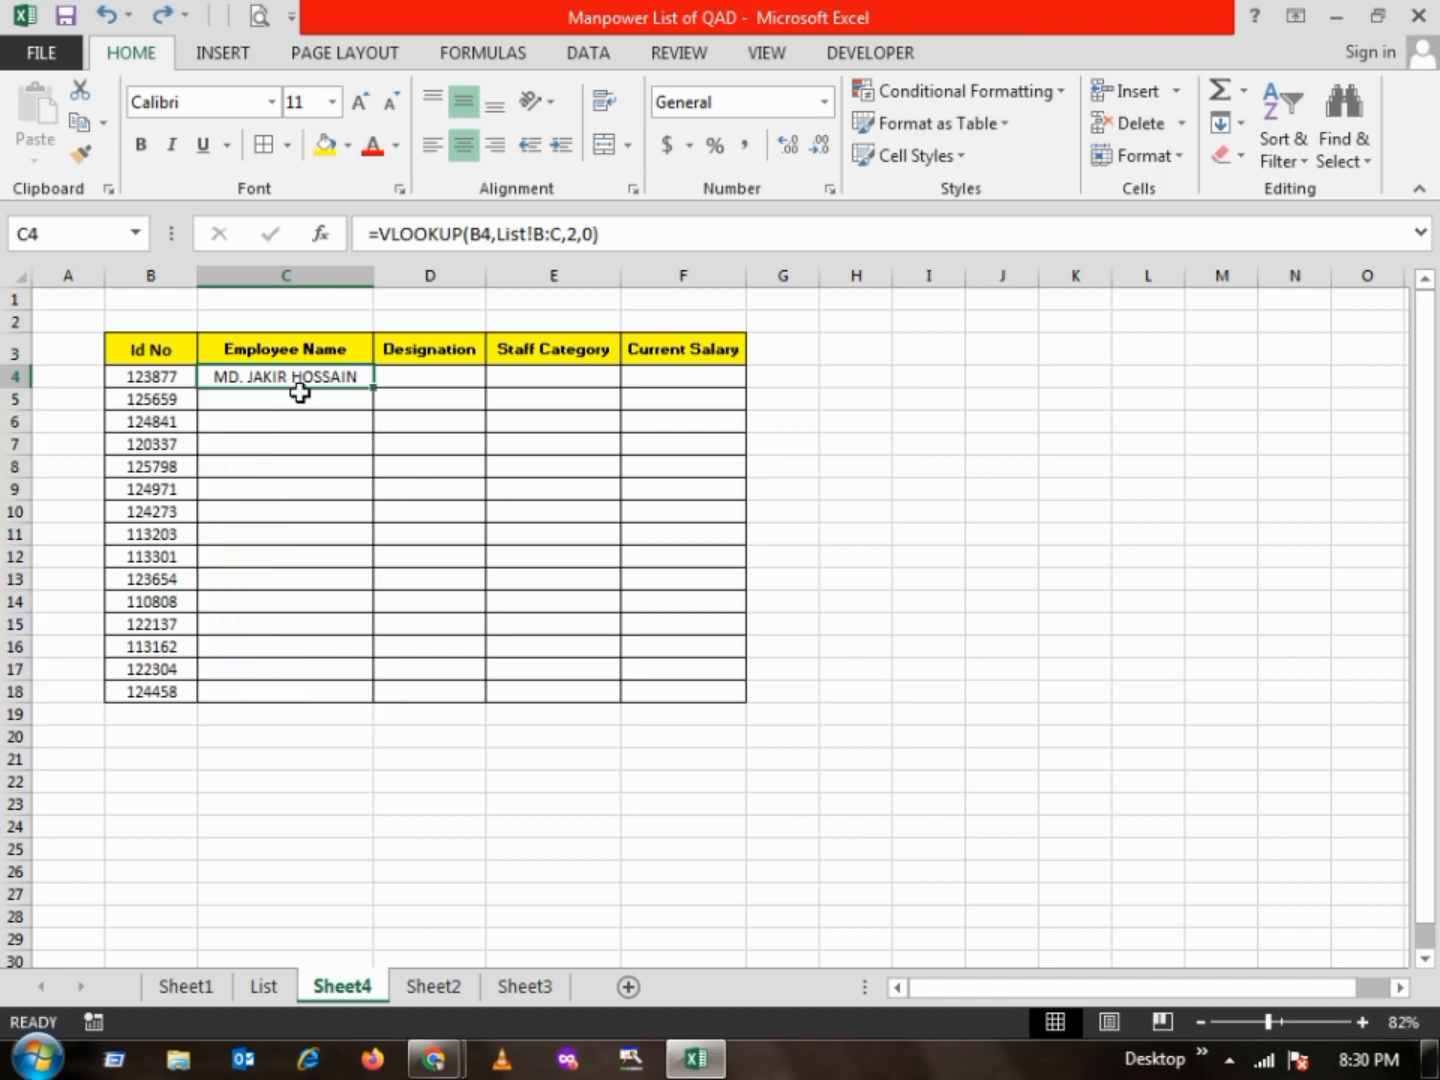
Fill the VLOOKUP formula in C4 down through C18 to complete the Employee Name column
click(296, 443)
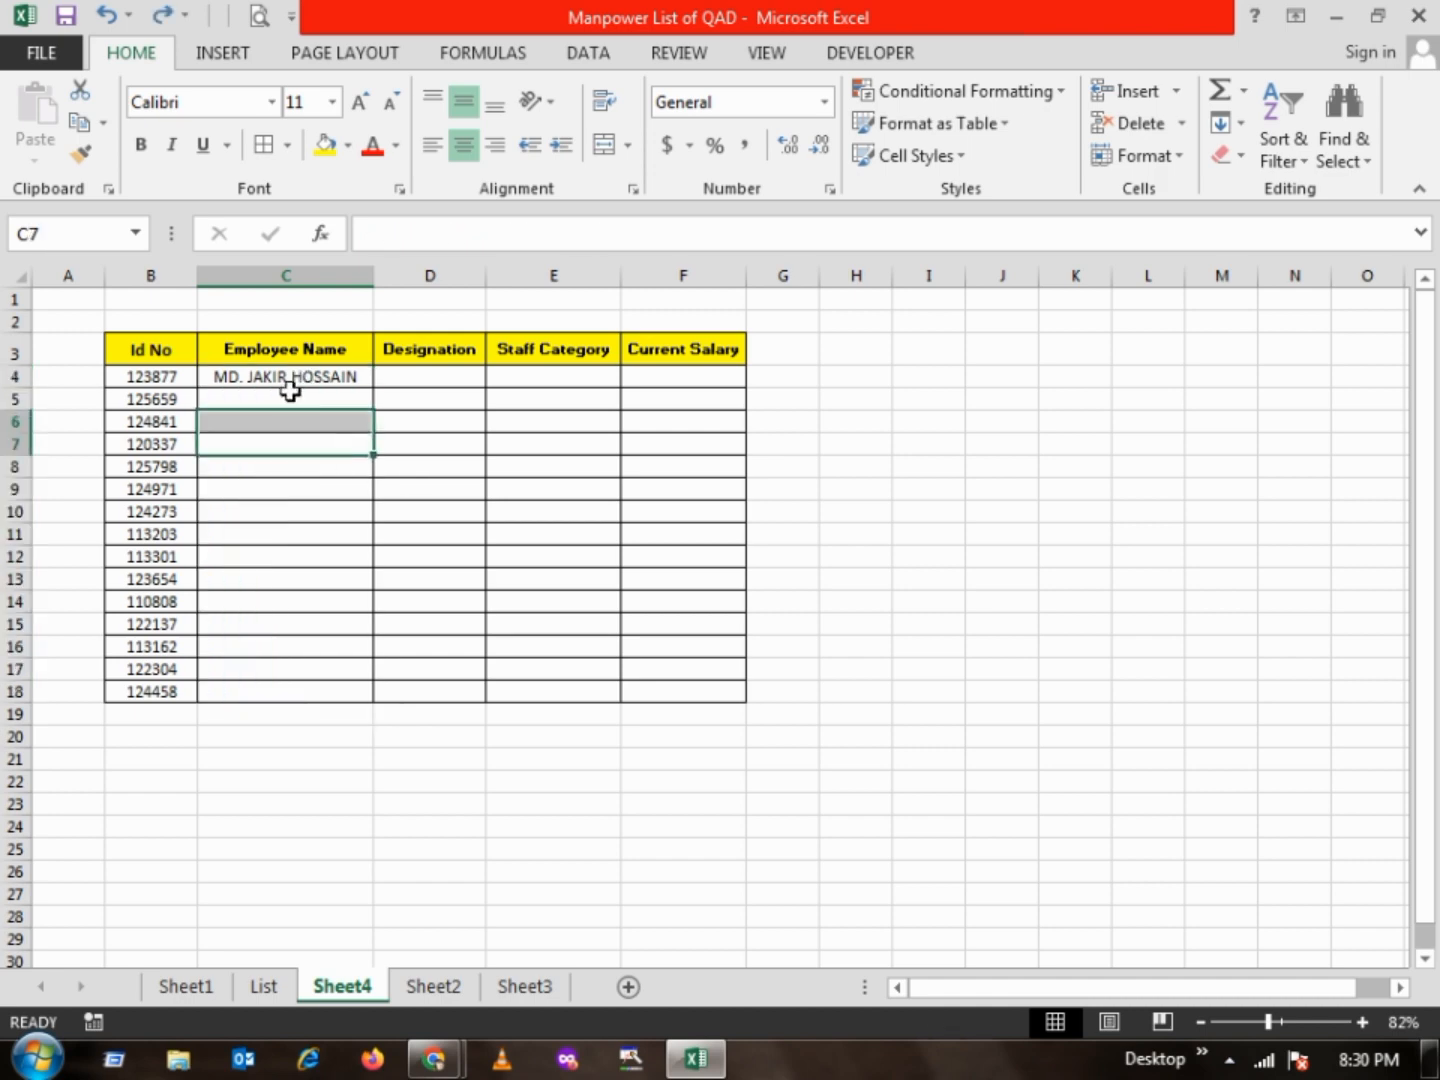
click(289, 378)
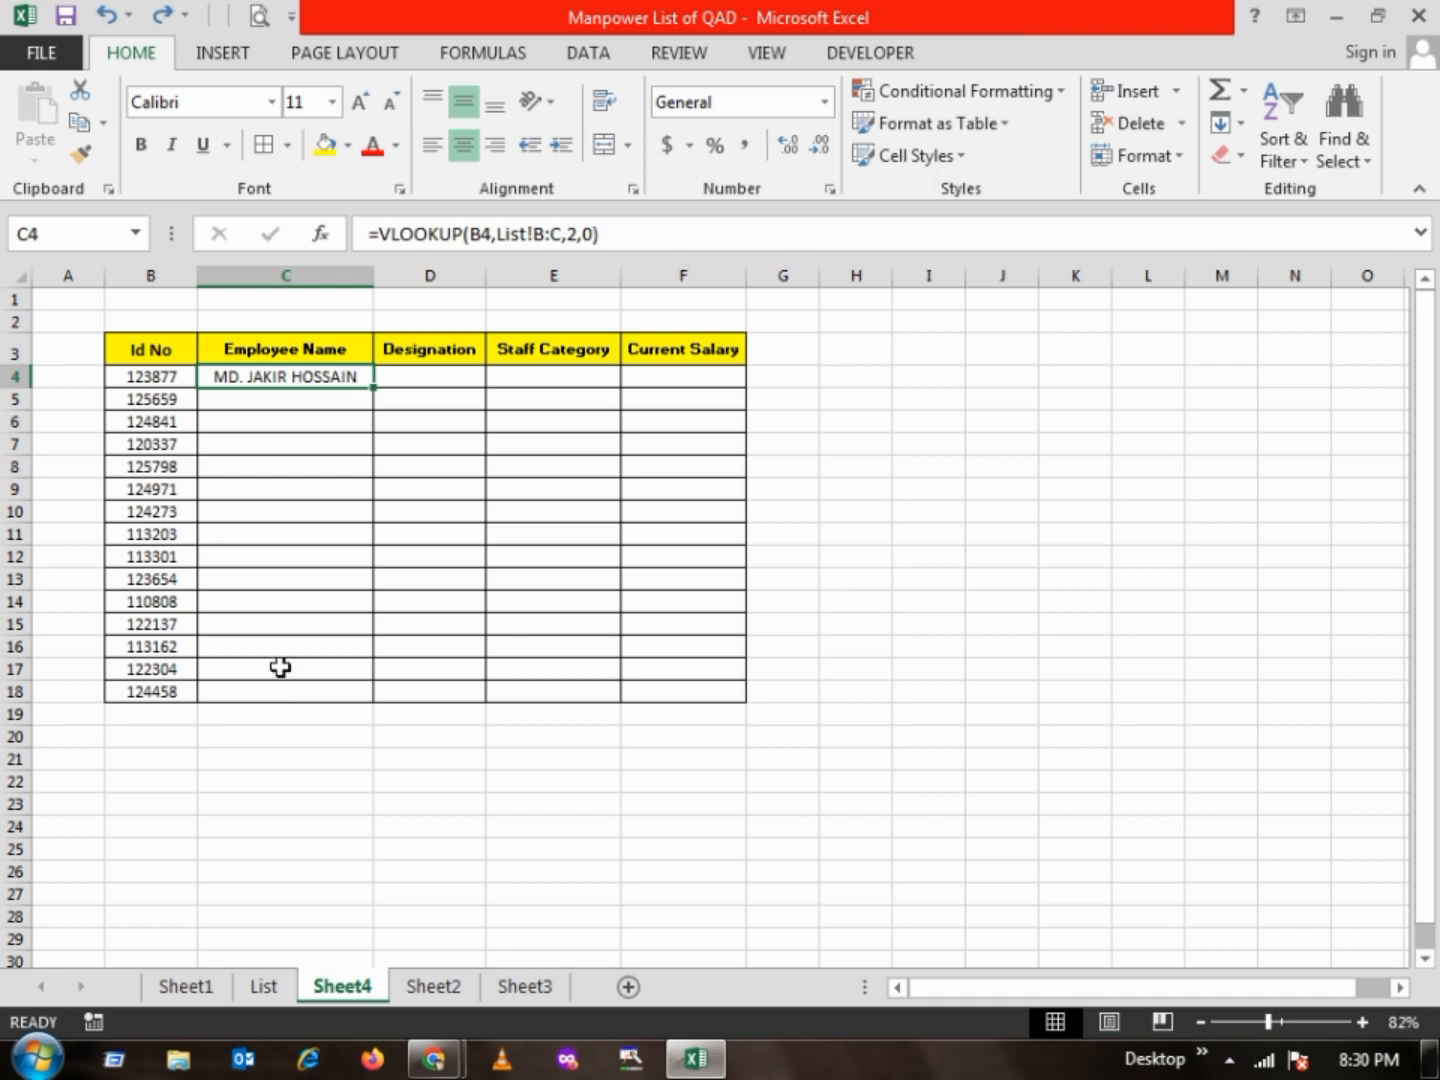
click(293, 440)
drag(284, 373, 276, 691)
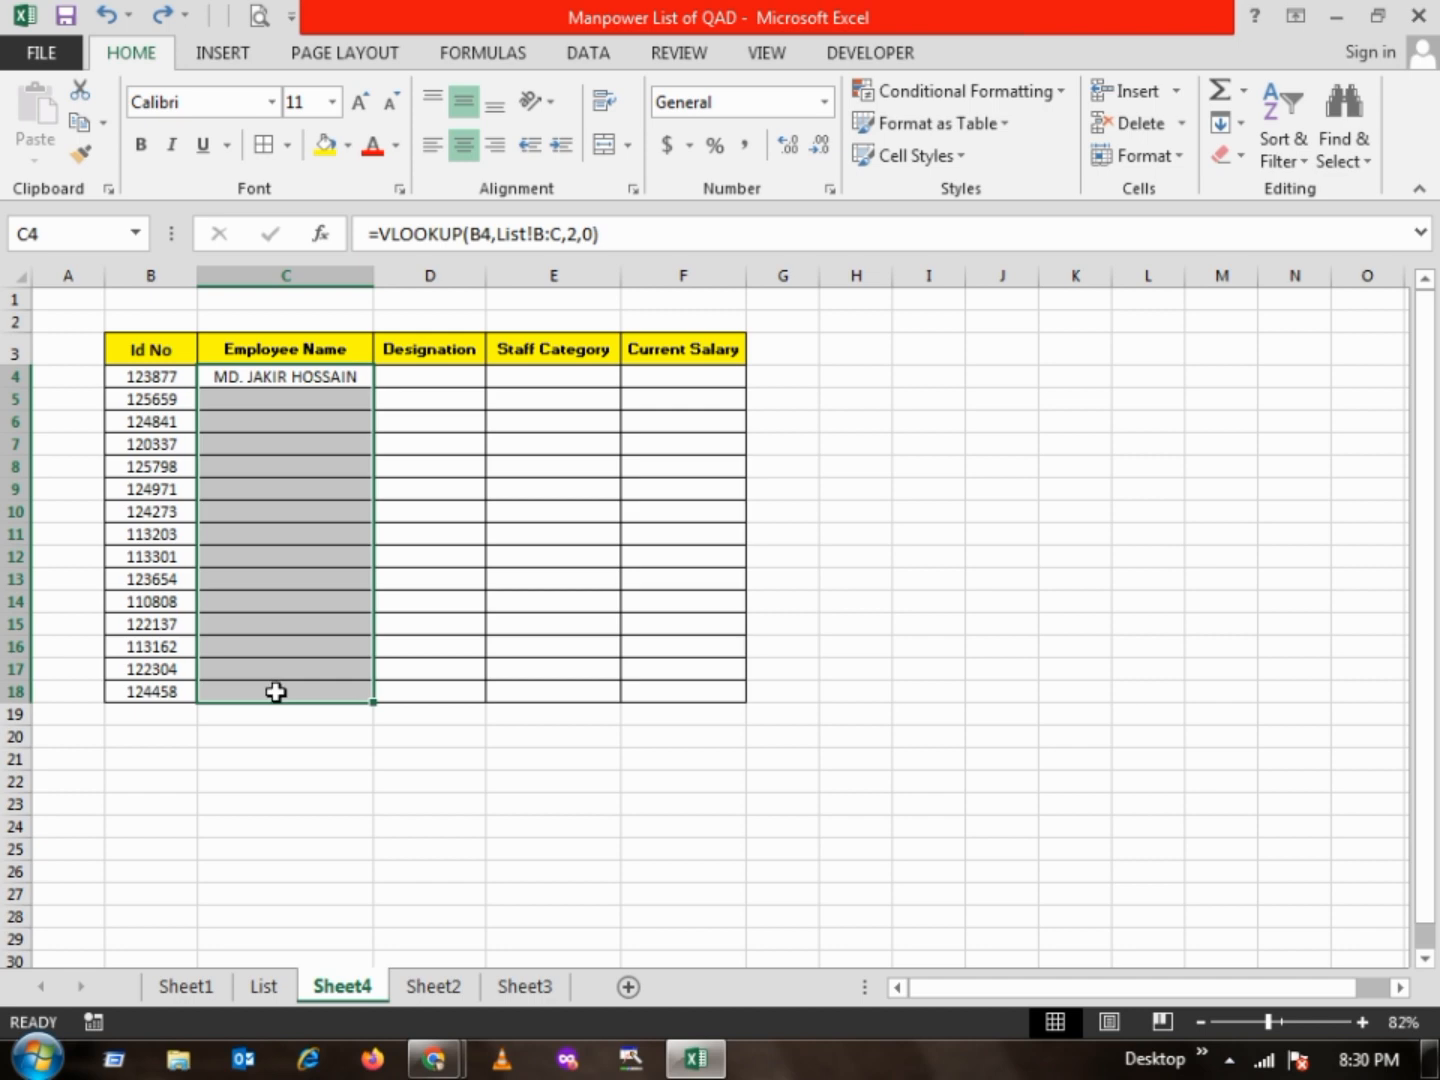
key(ctrl+d)
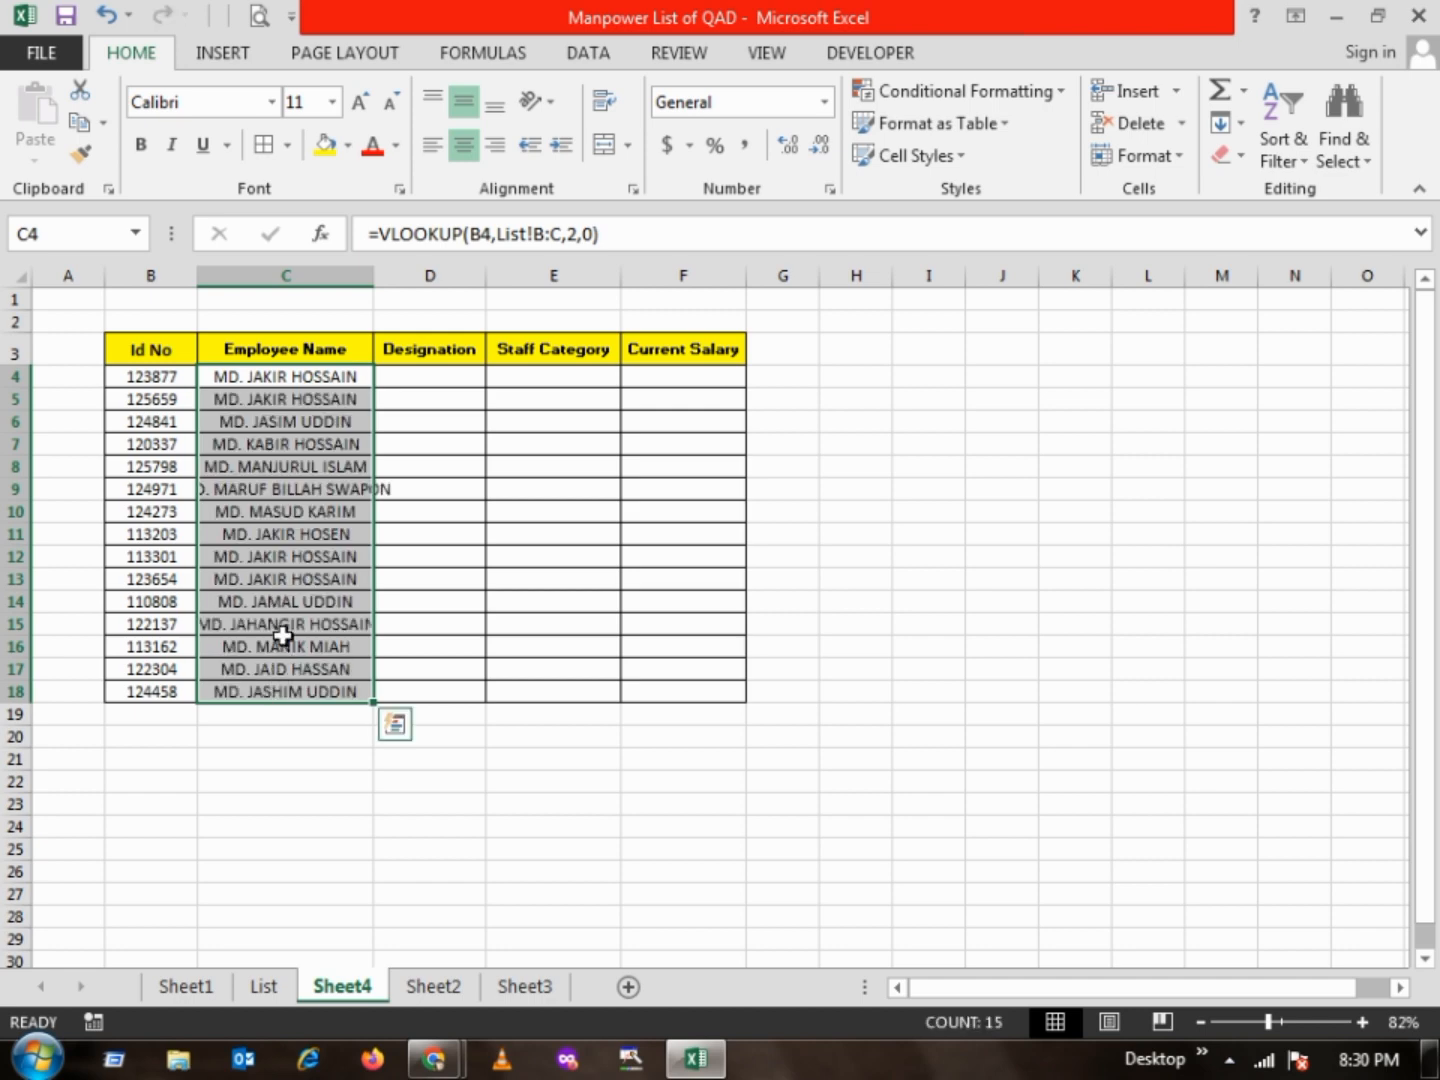
Search the List sheet for the ID copied from B11 of Sheet4 and select its row to check the name
click(293, 530)
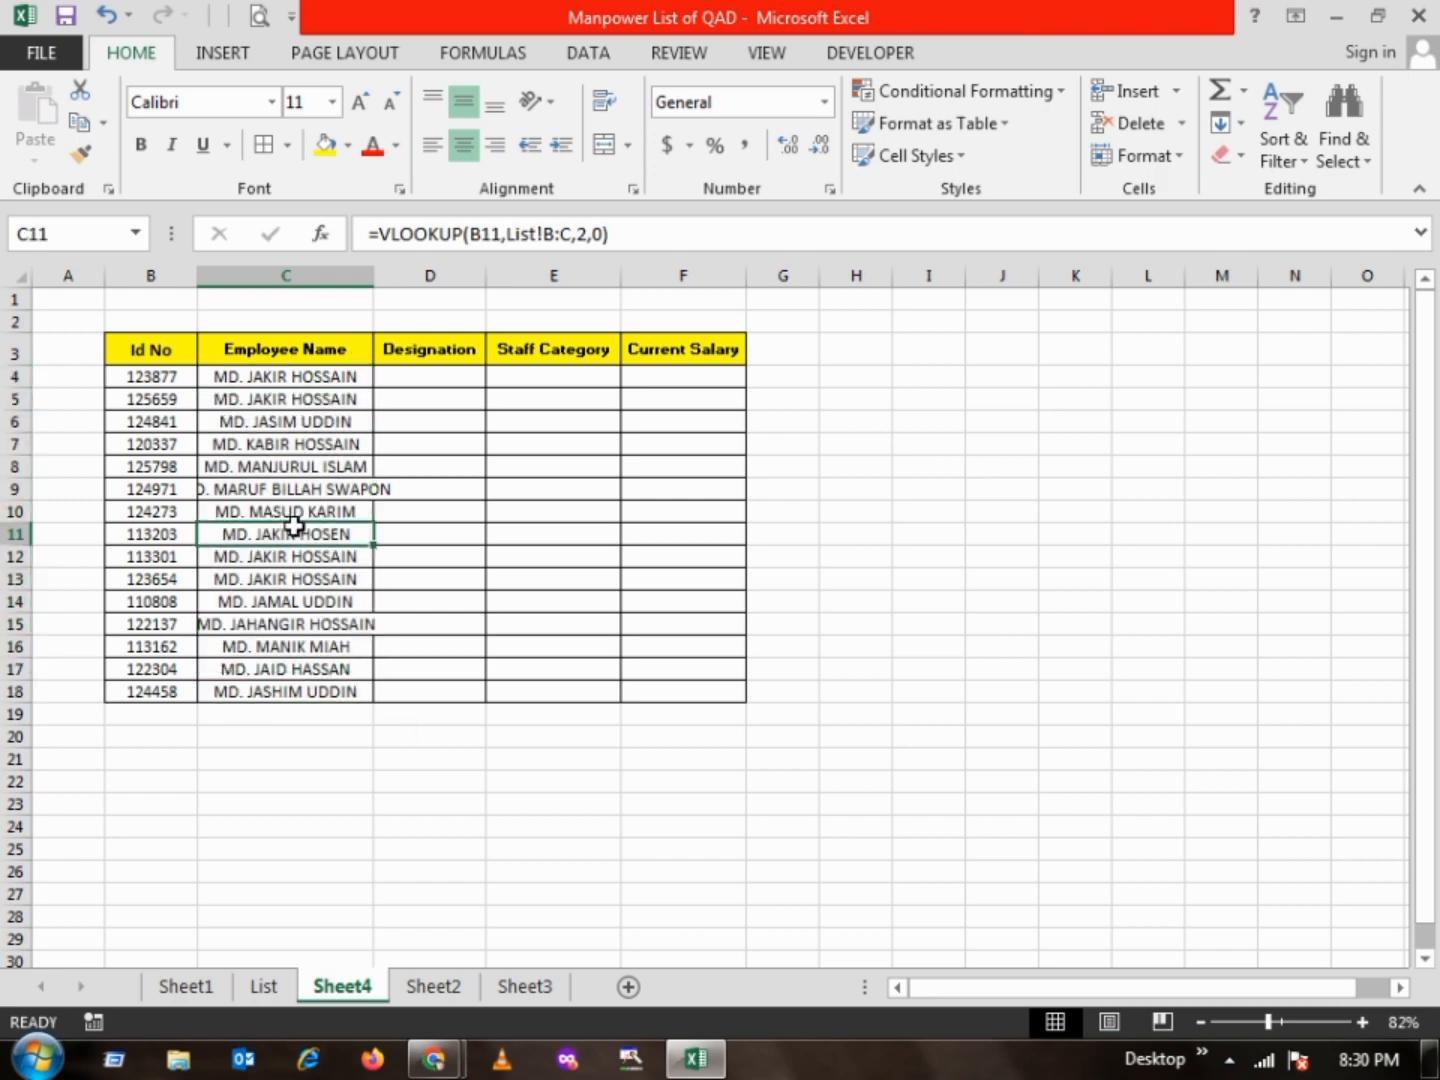
click(175, 533)
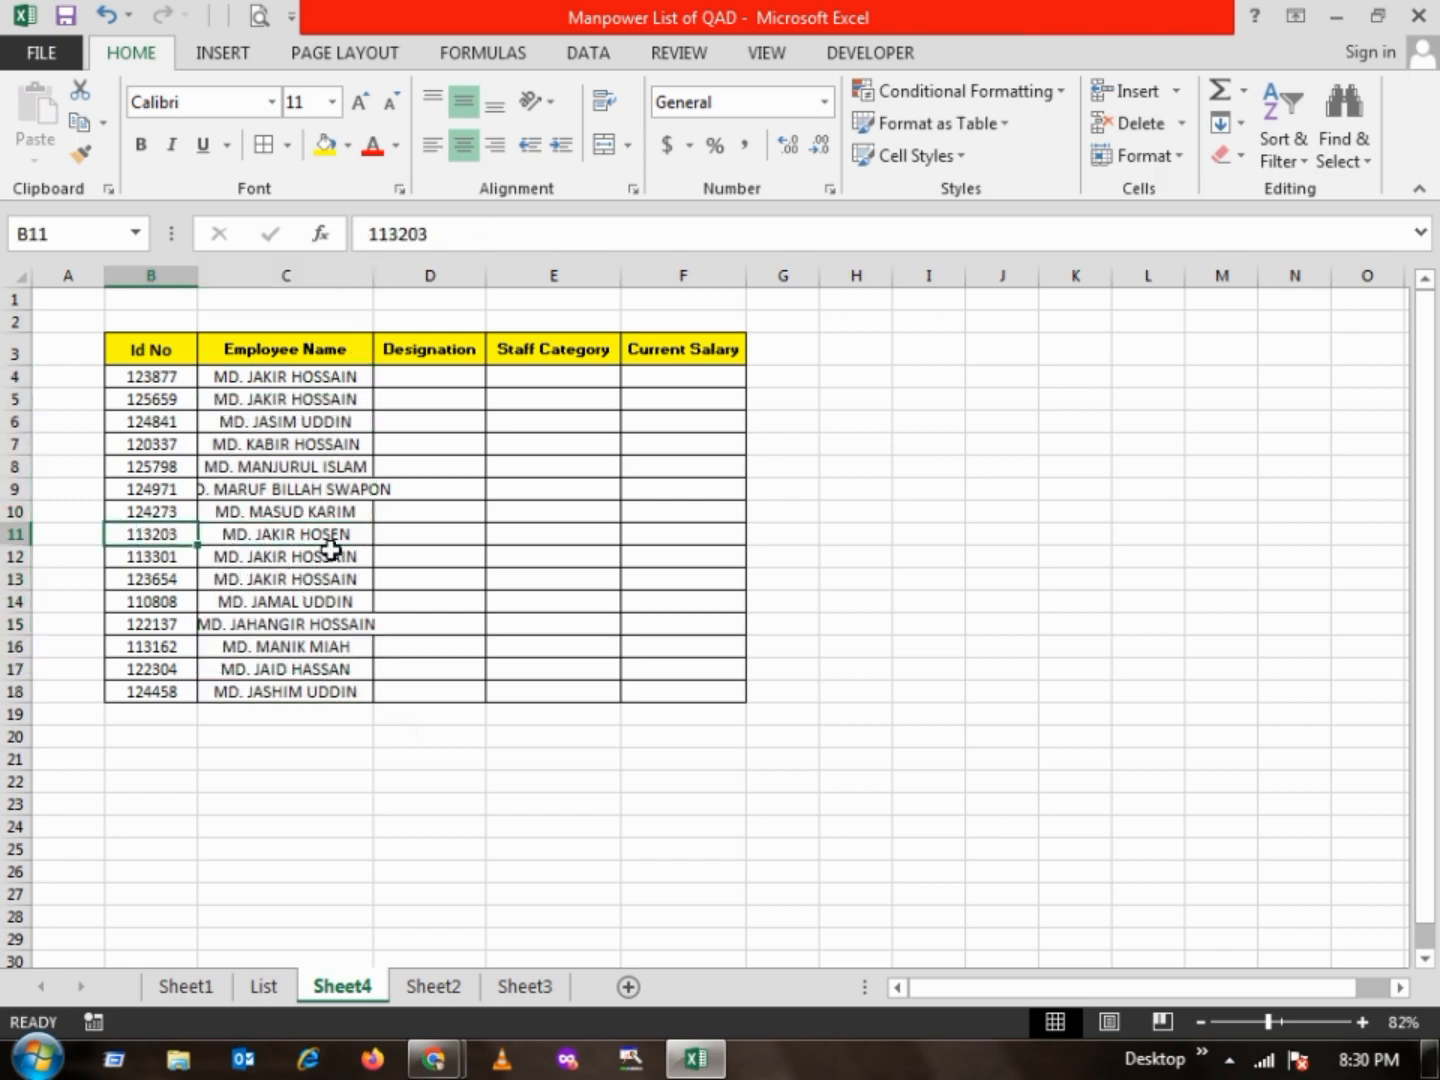
key(ctrl+c)
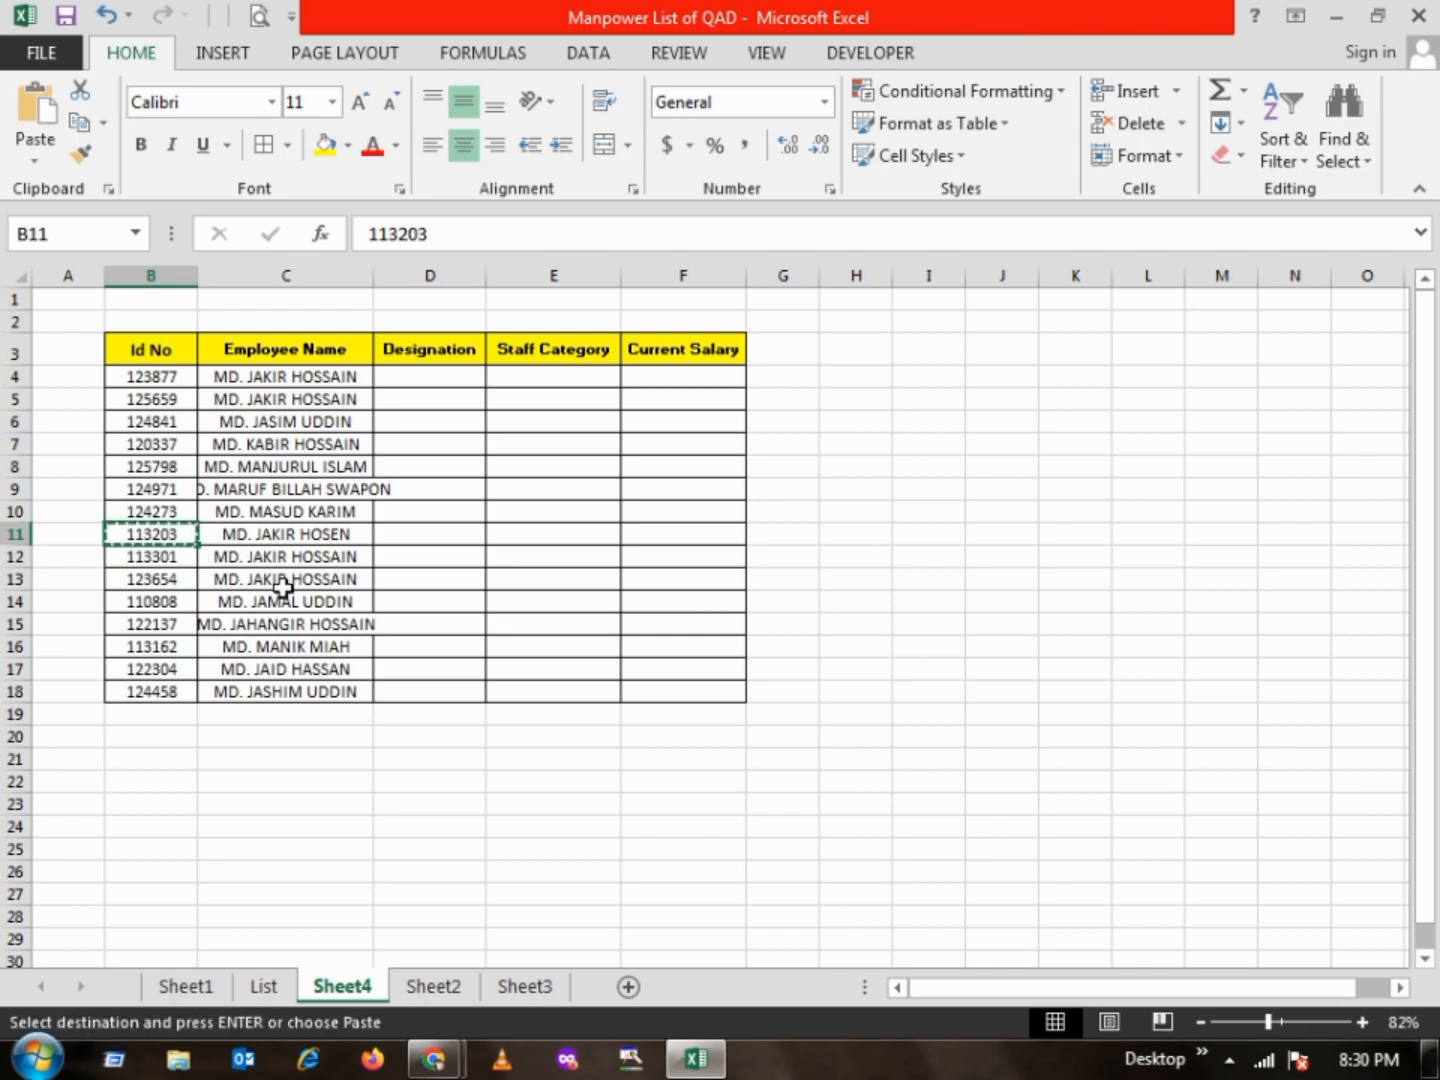
click(265, 990)
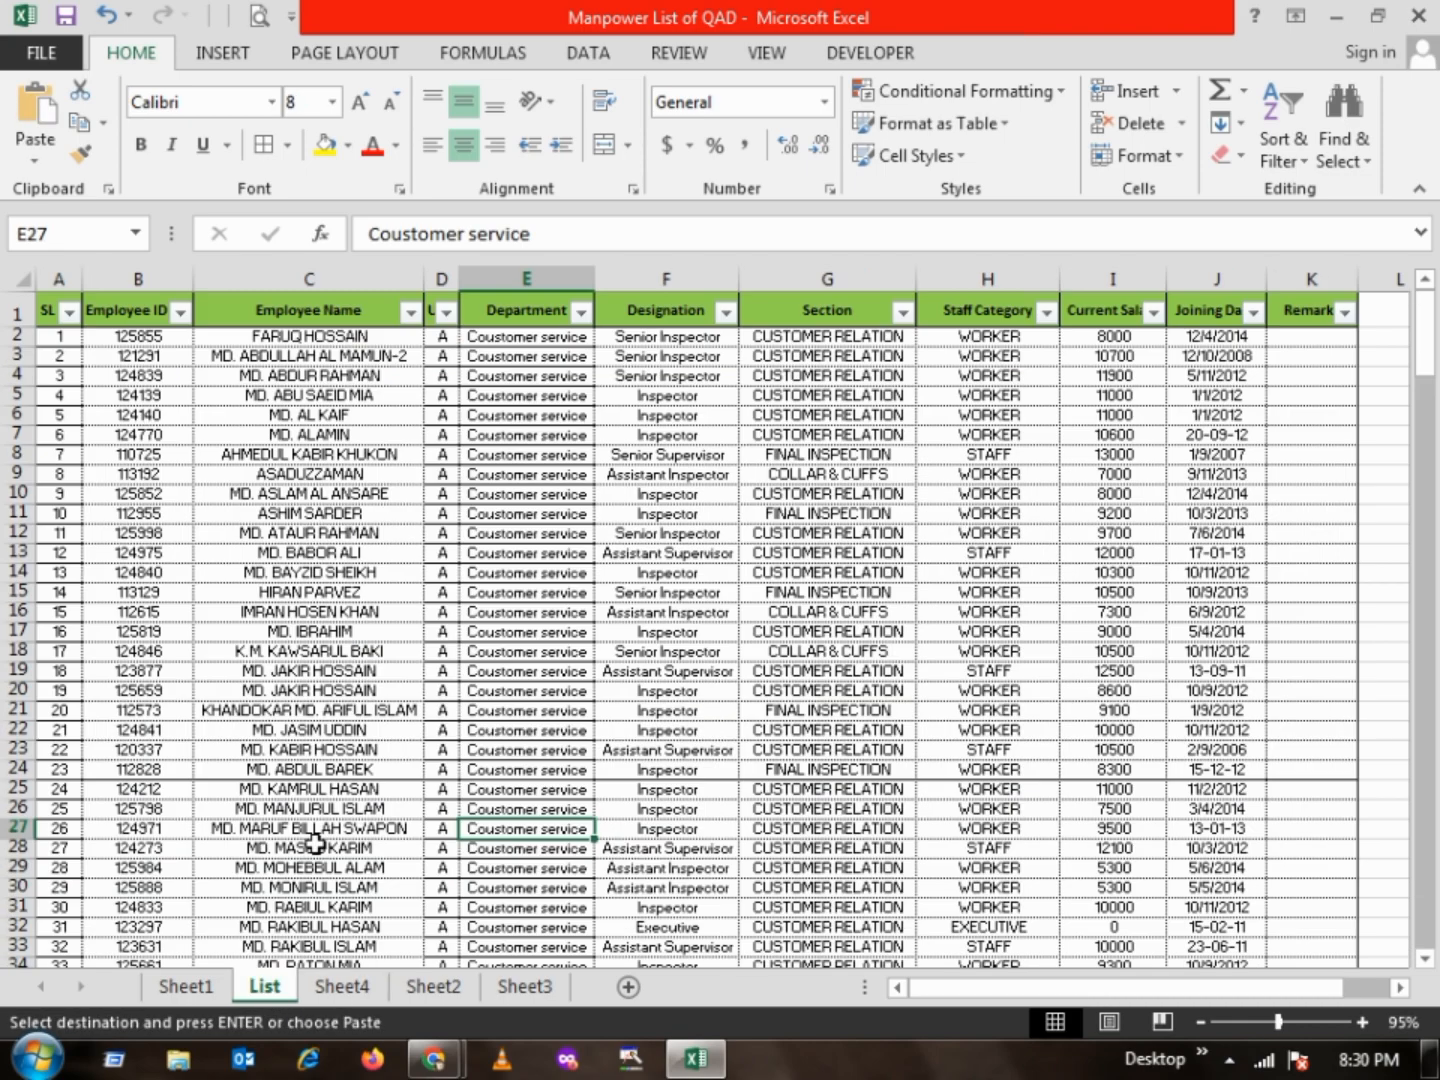
click(434, 554)
key(ctrl+f)
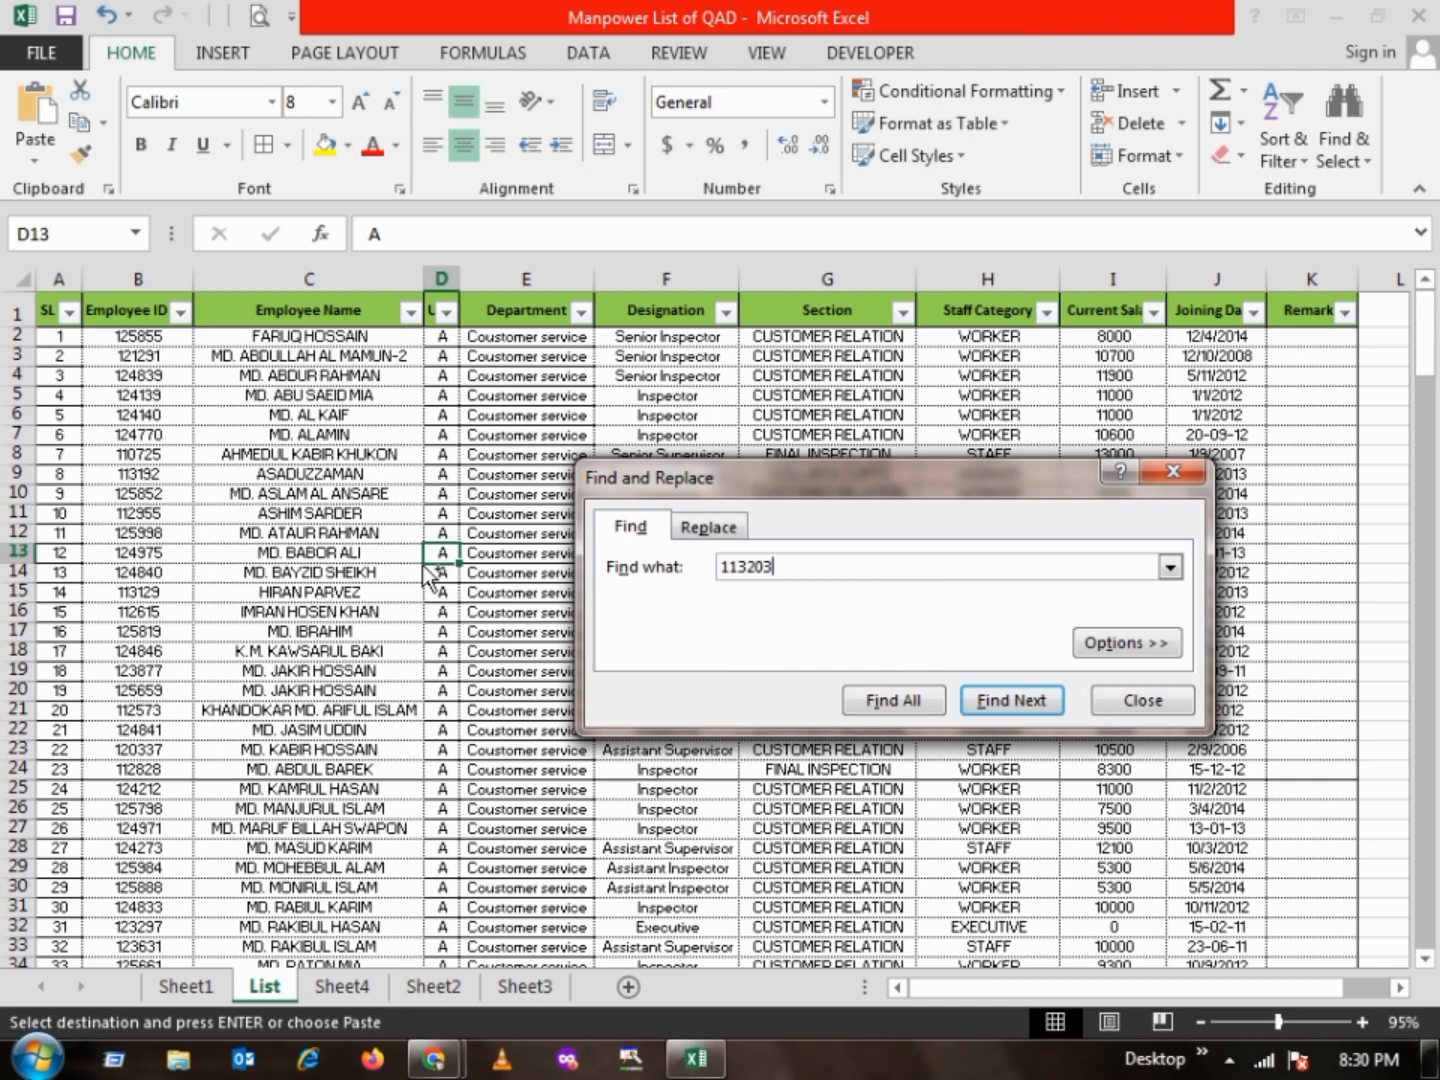
key(Return)
key(Escape)
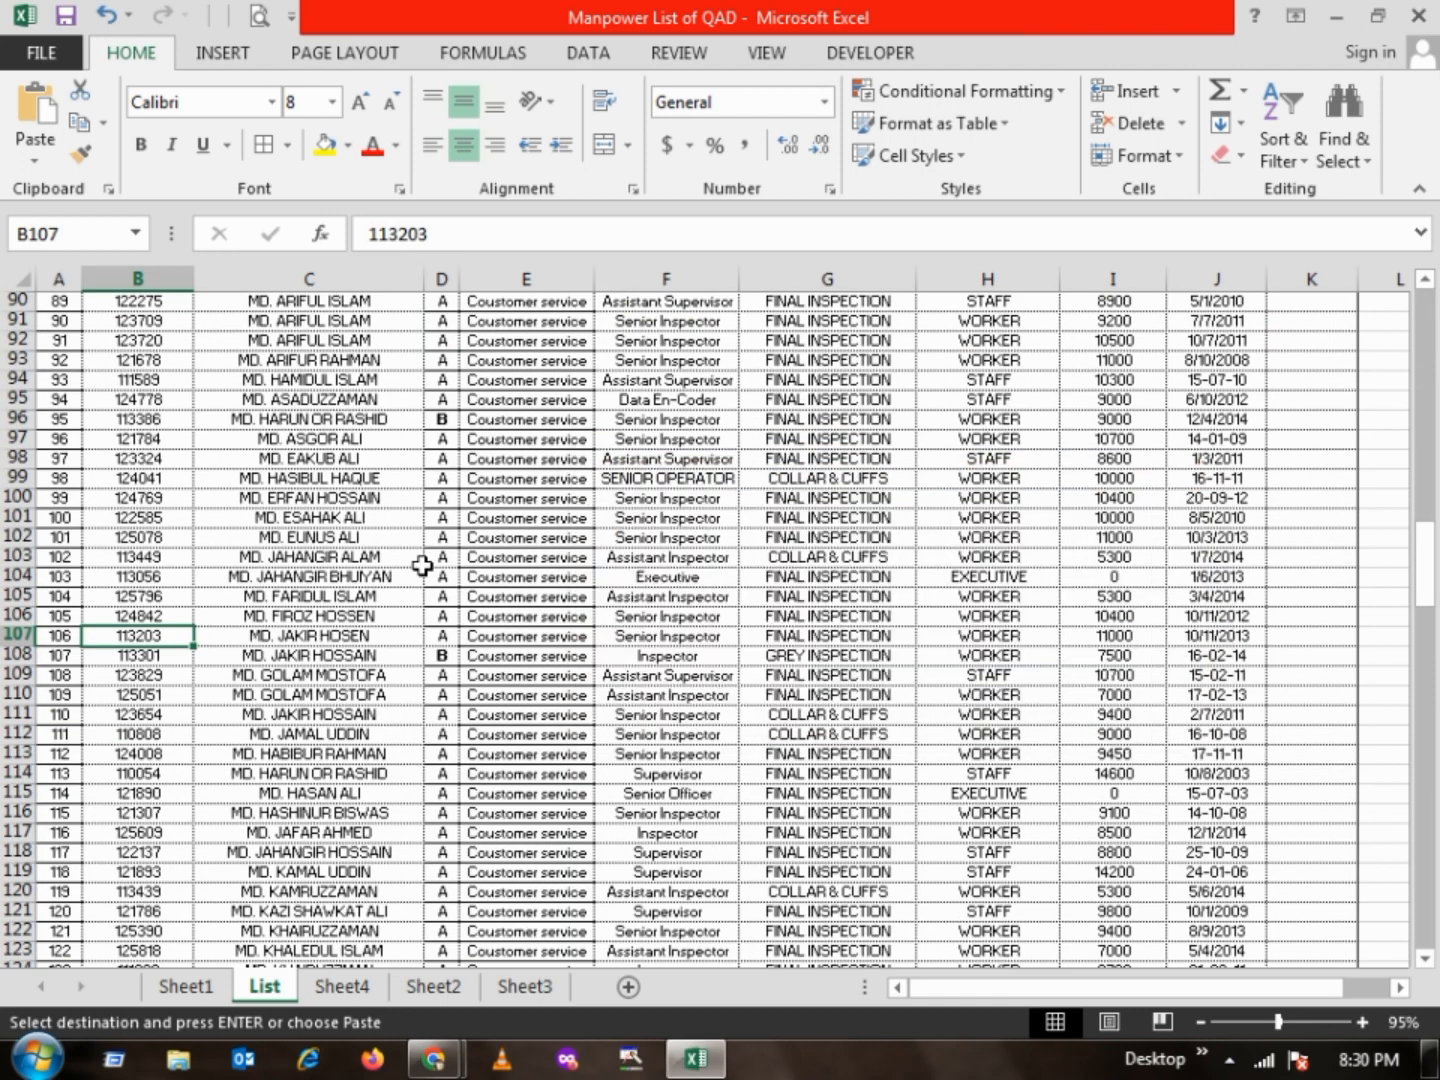
key(shift+space)
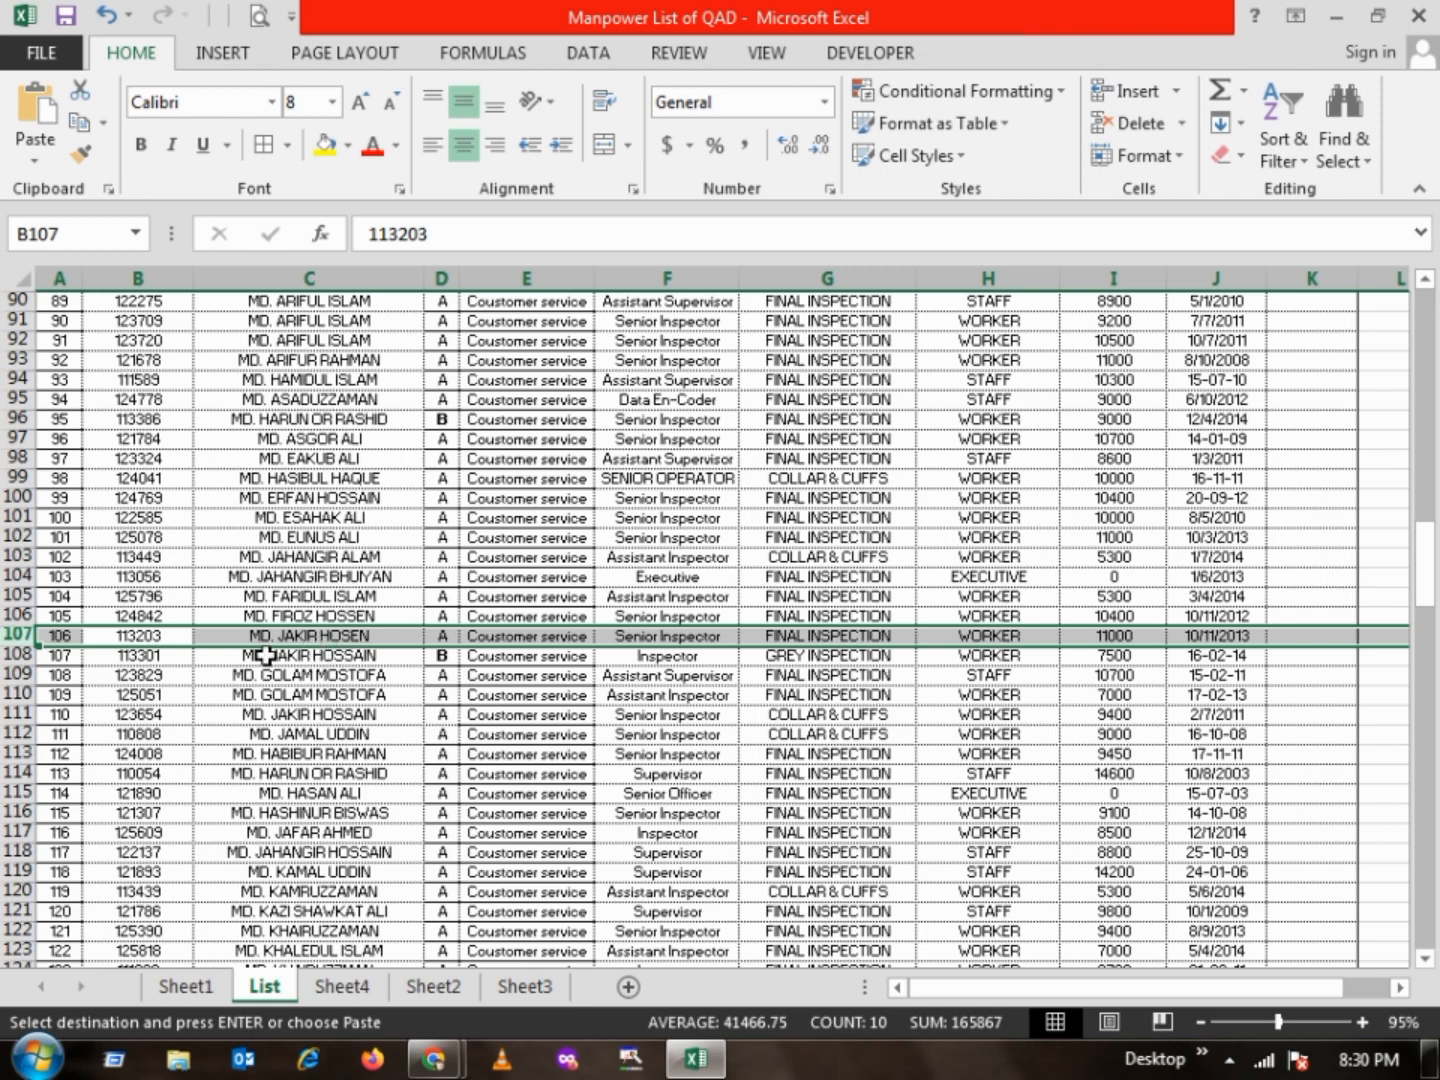
Check the name beside B16 of Sheet4 by finding that cell's ID on the List sheet and selecting its row
click(339, 987)
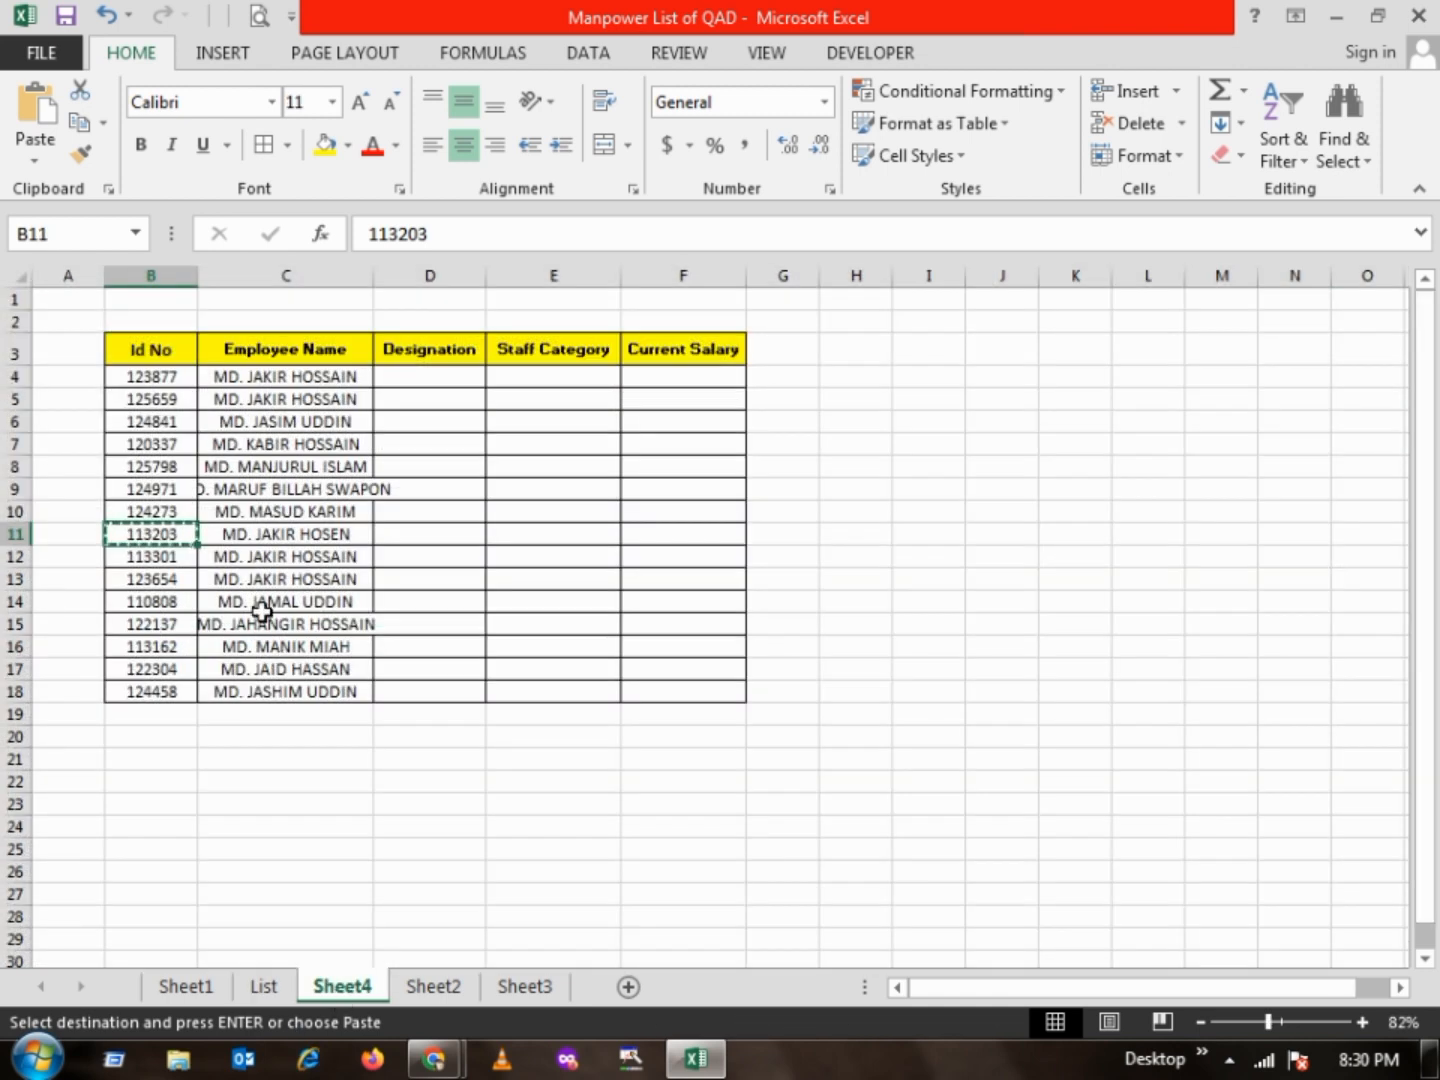
click(176, 556)
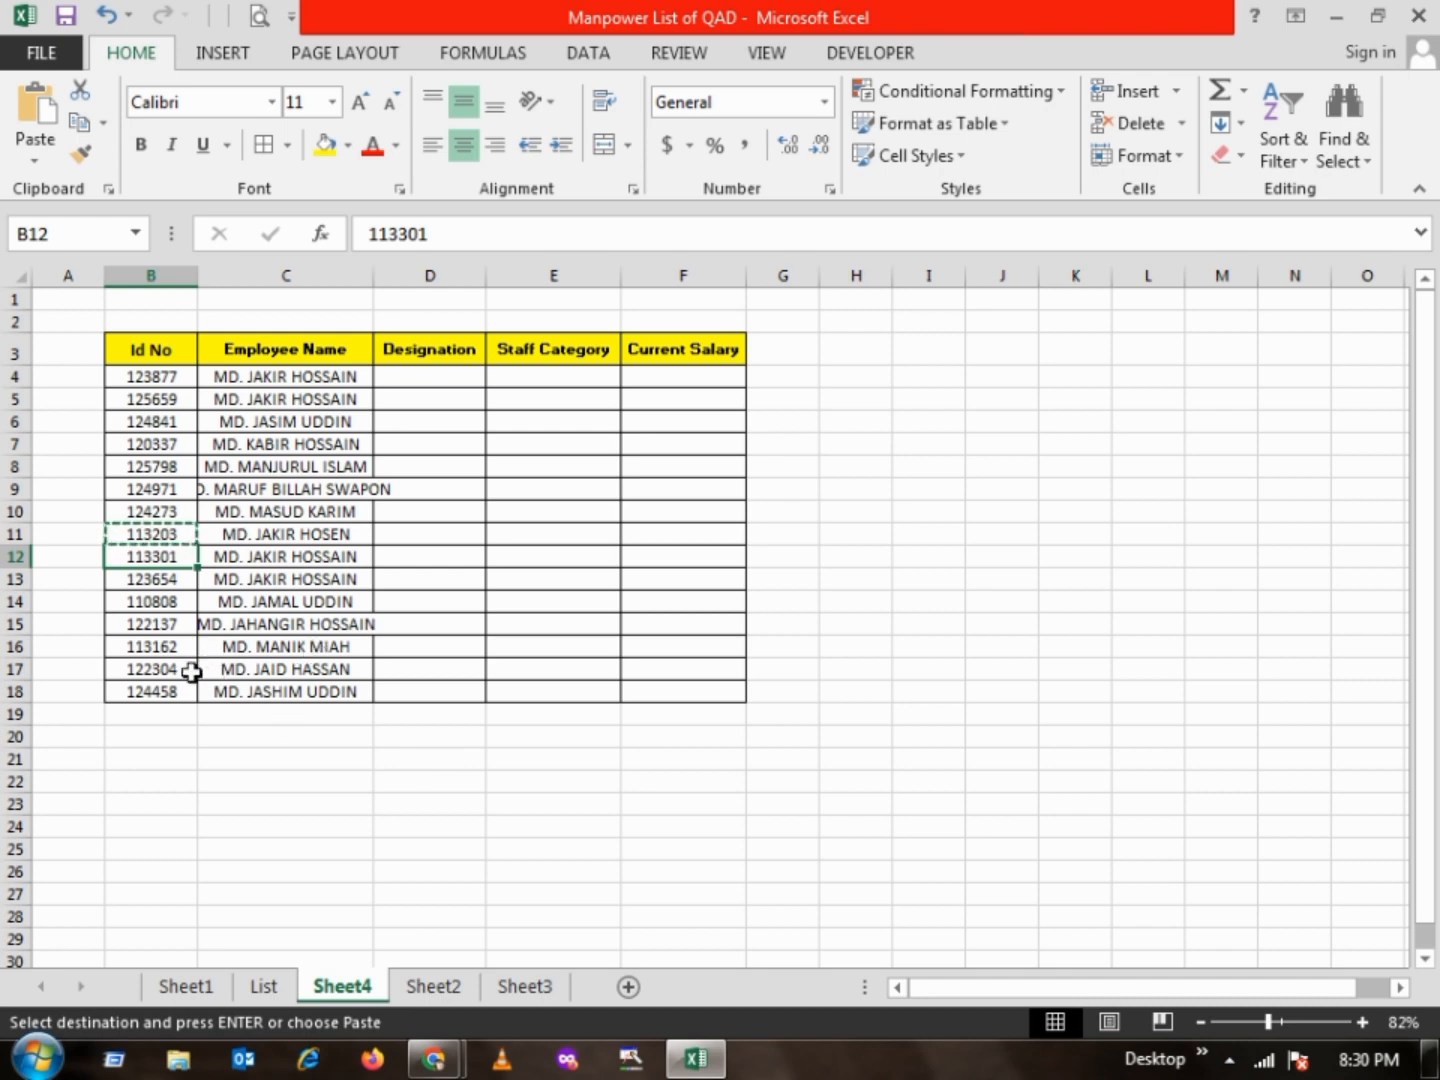
click(168, 647)
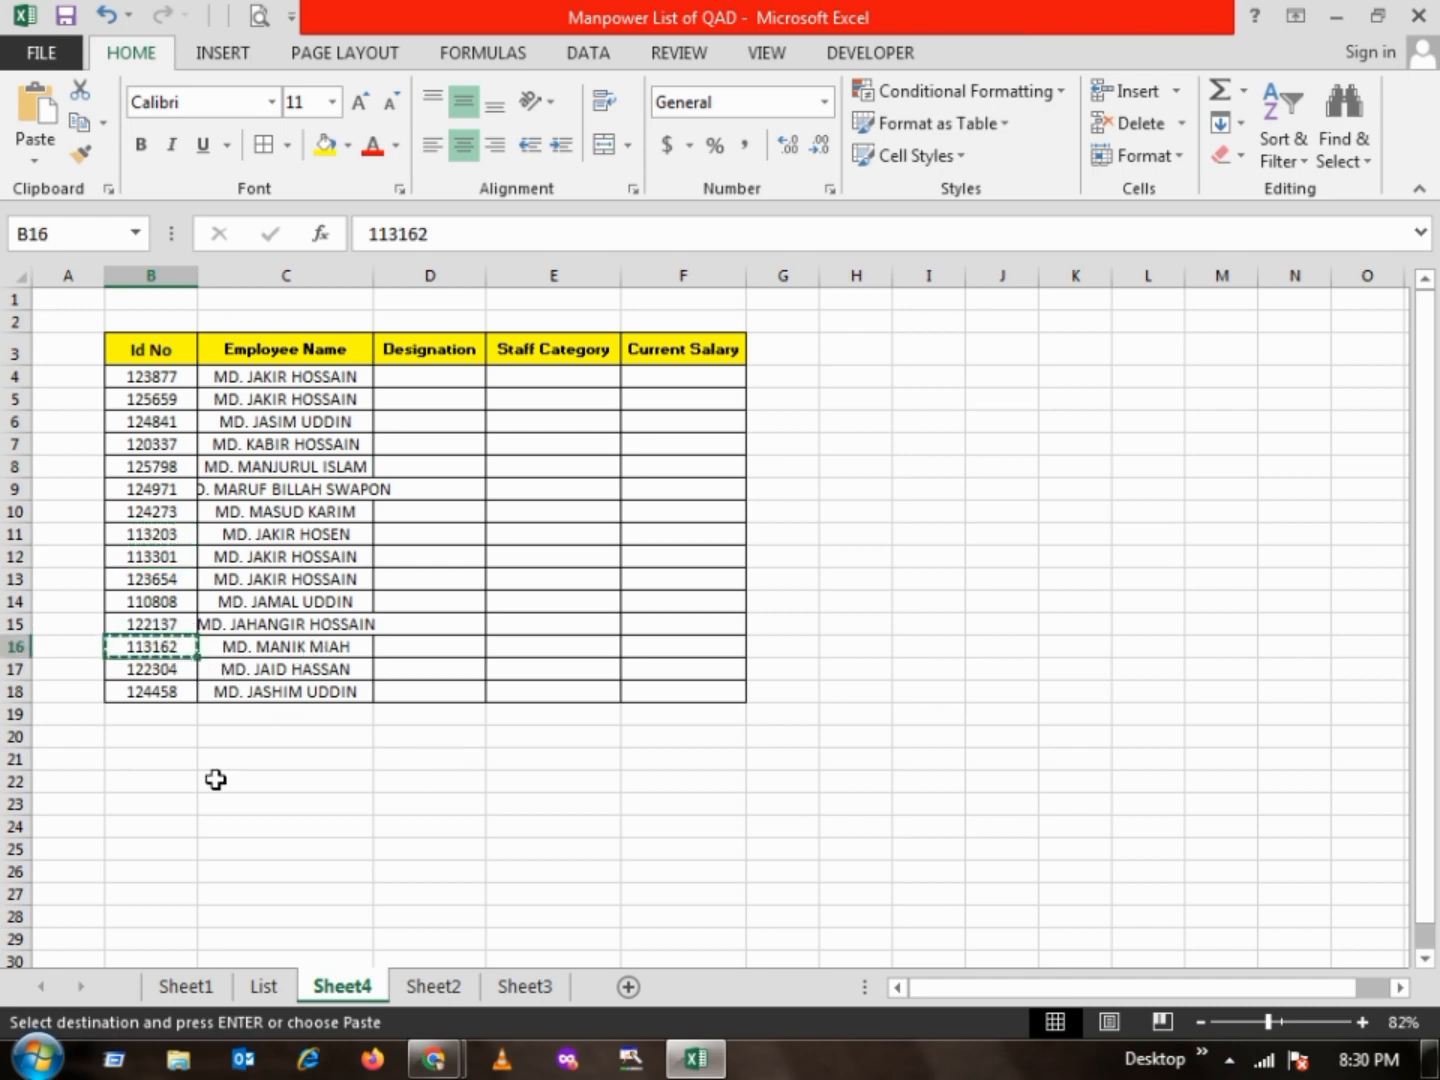
click(268, 985)
click(386, 560)
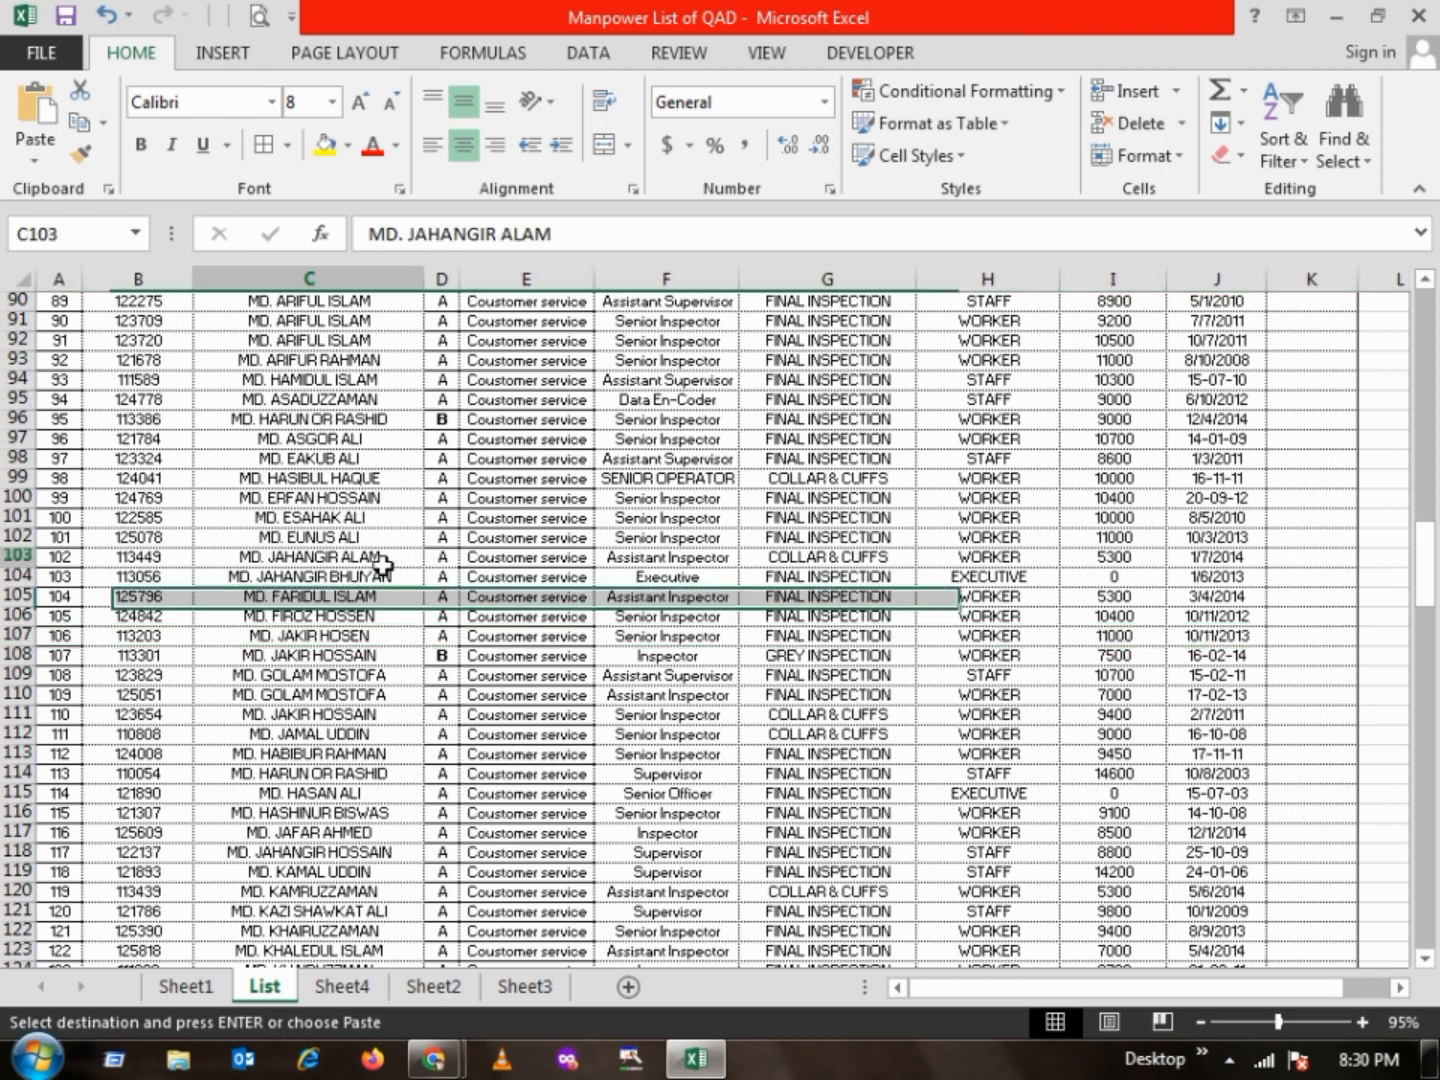
key(ctrl+f)
key(ctrl+v)
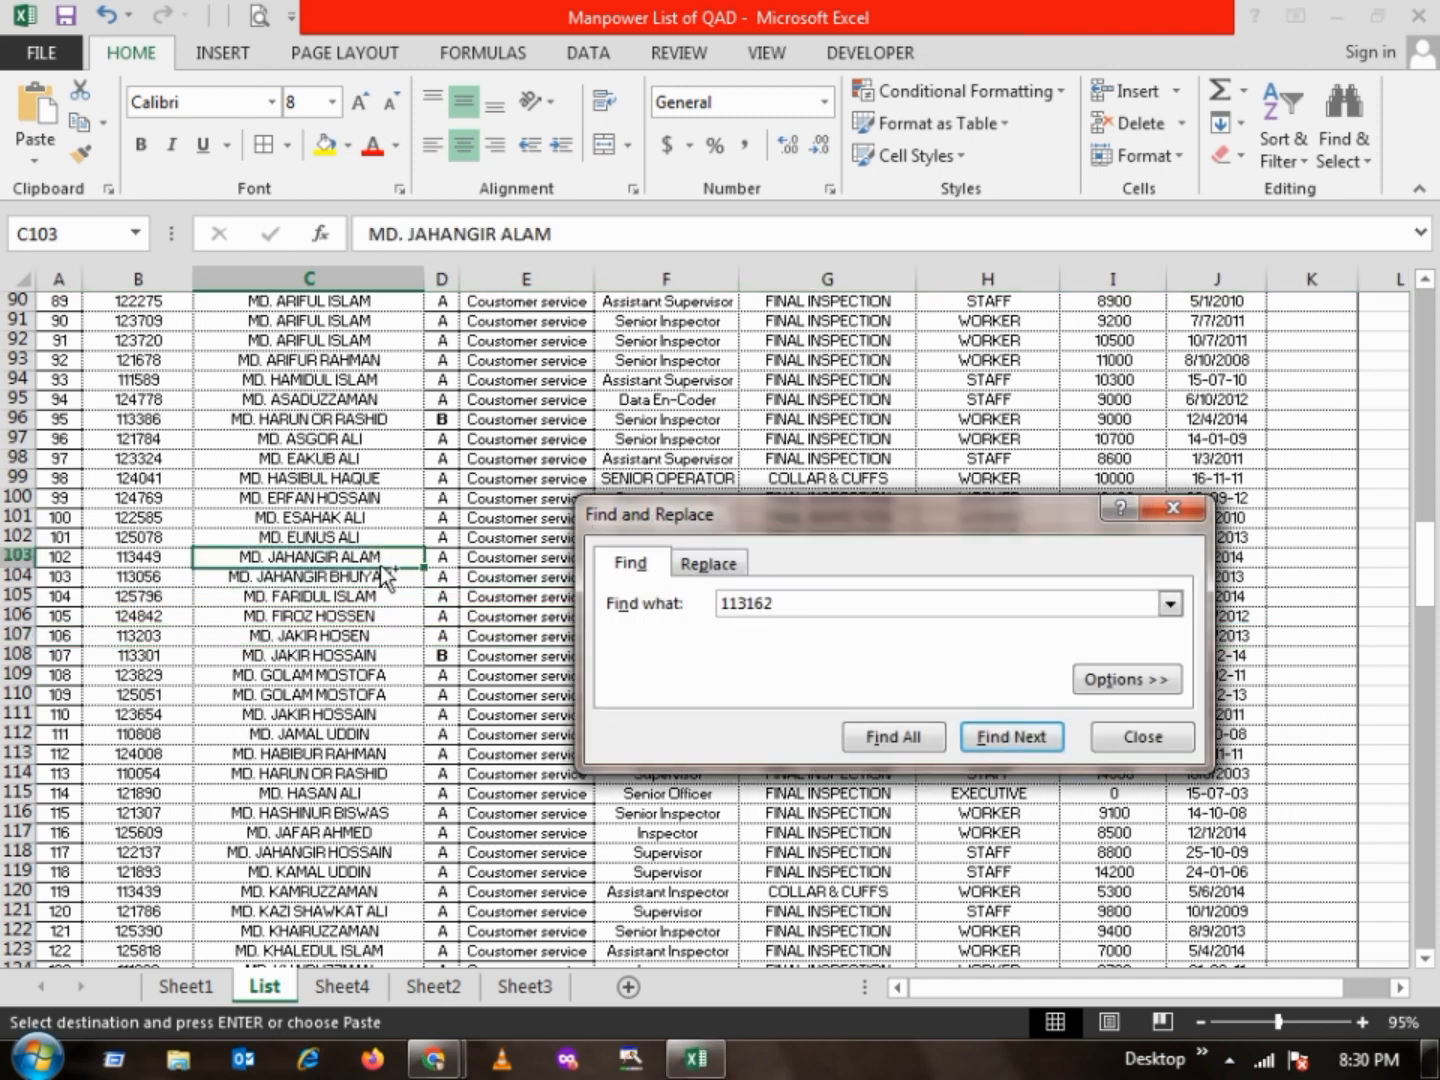
key(Return)
key(Escape)
key(shift+space)
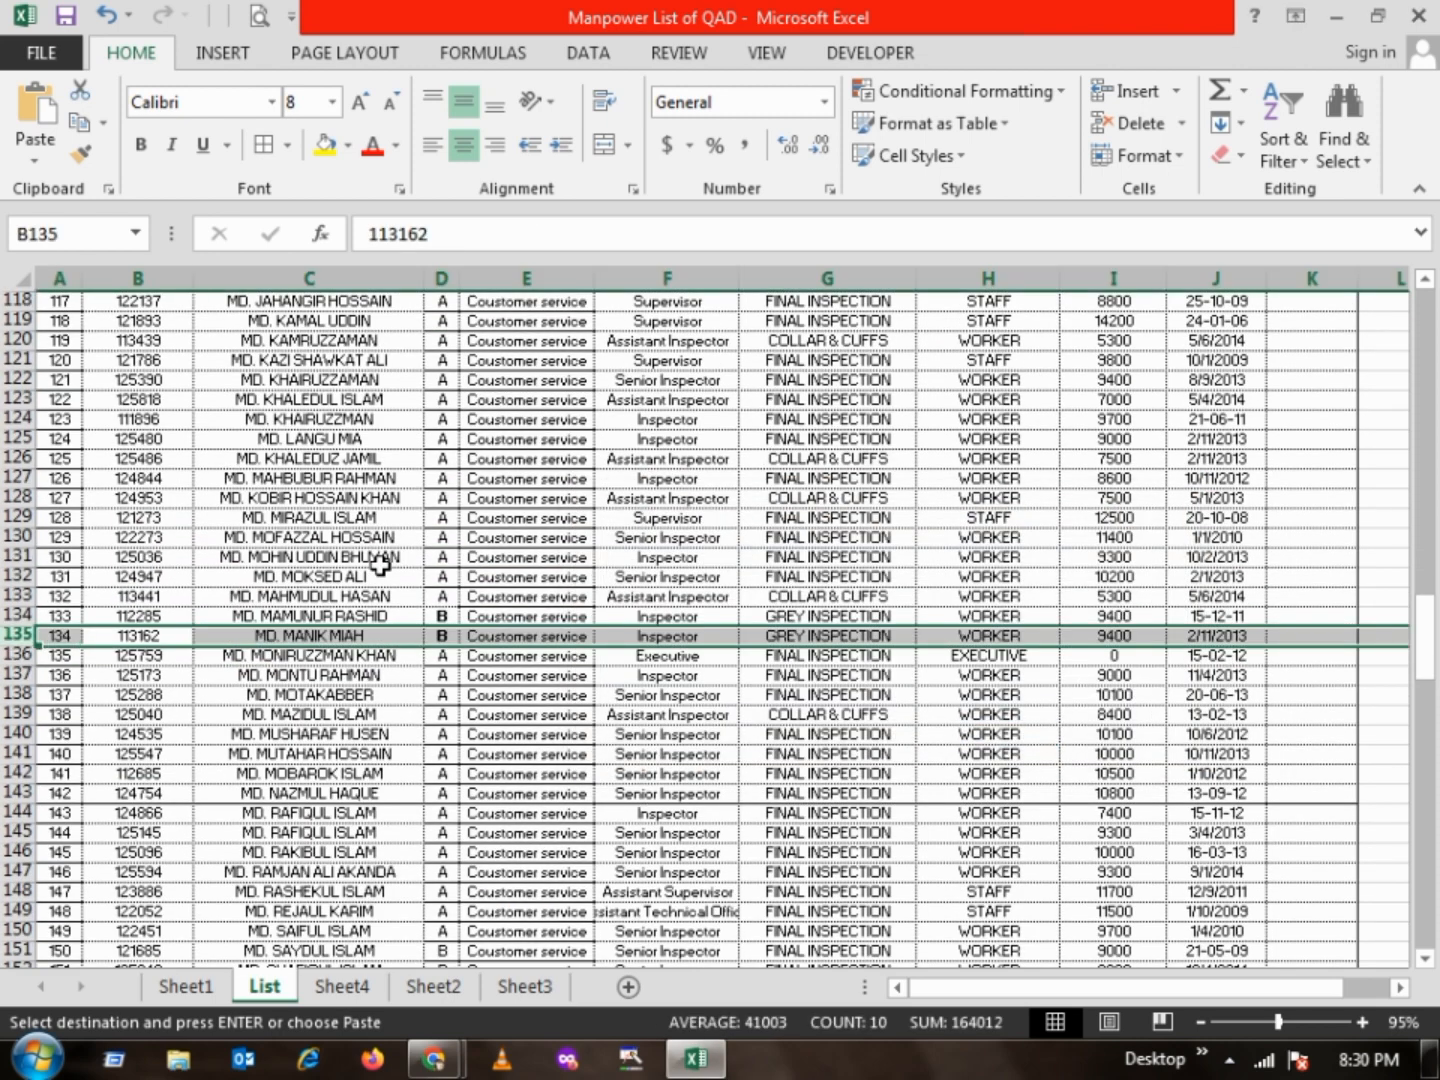
Autofit column C of Sheet4 to the employee names
click(359, 993)
click(389, 540)
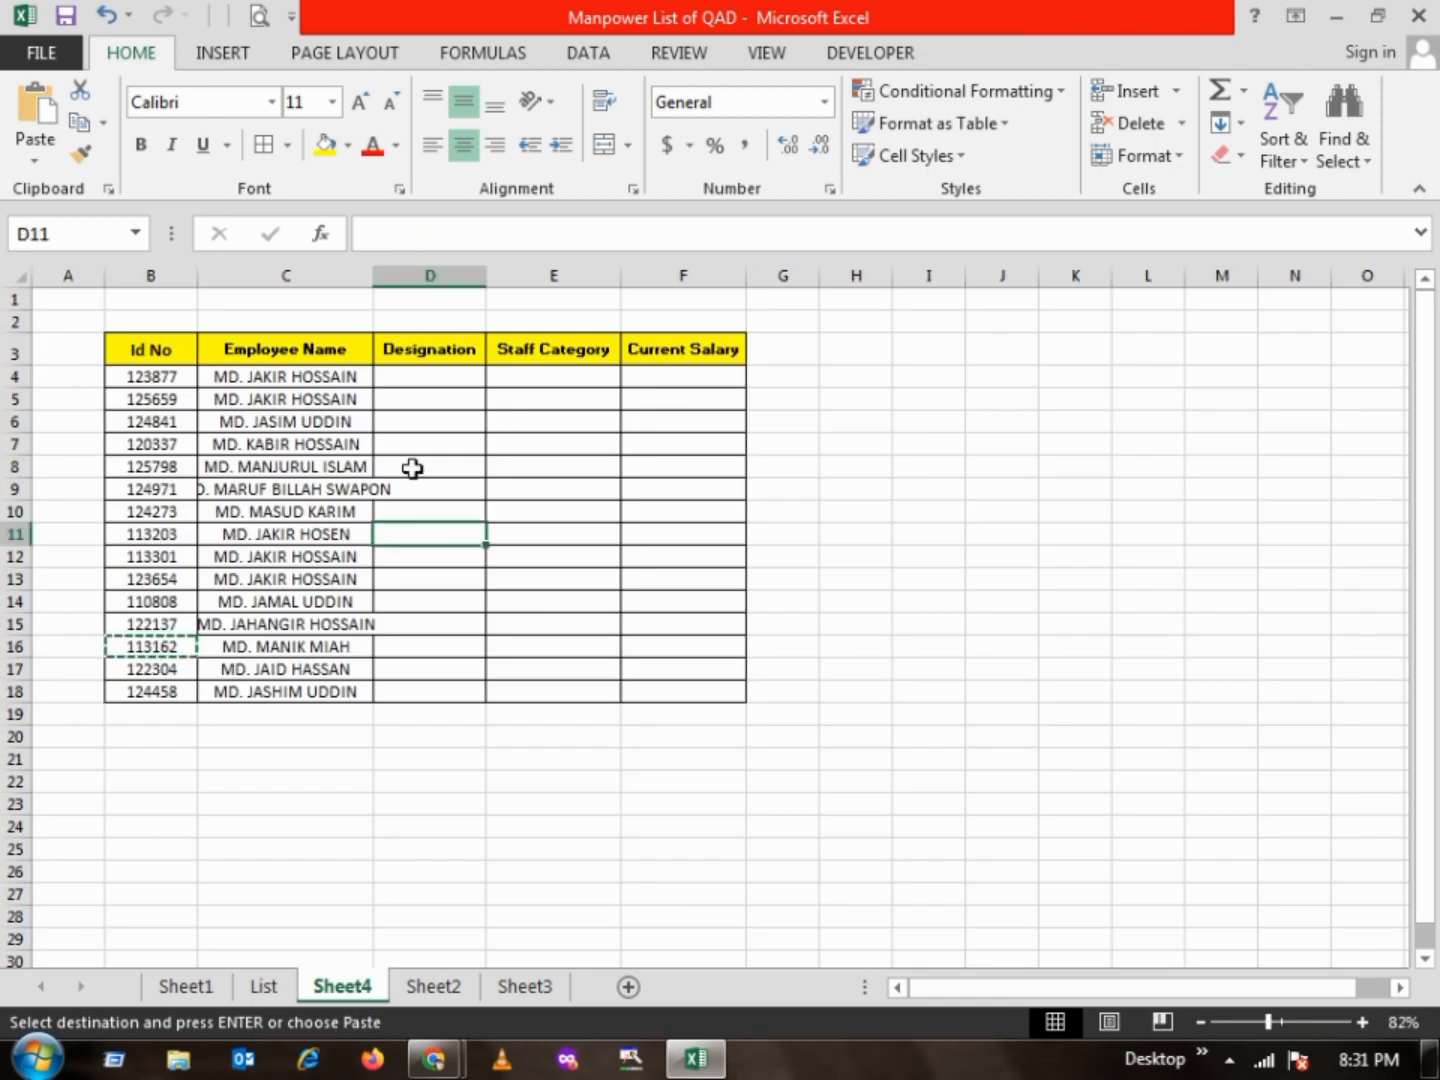
double_click(374, 268)
Begin a VLOOKUP formula in D4 under Designation, with the ID in B4 as the lookup value
click(473, 376)
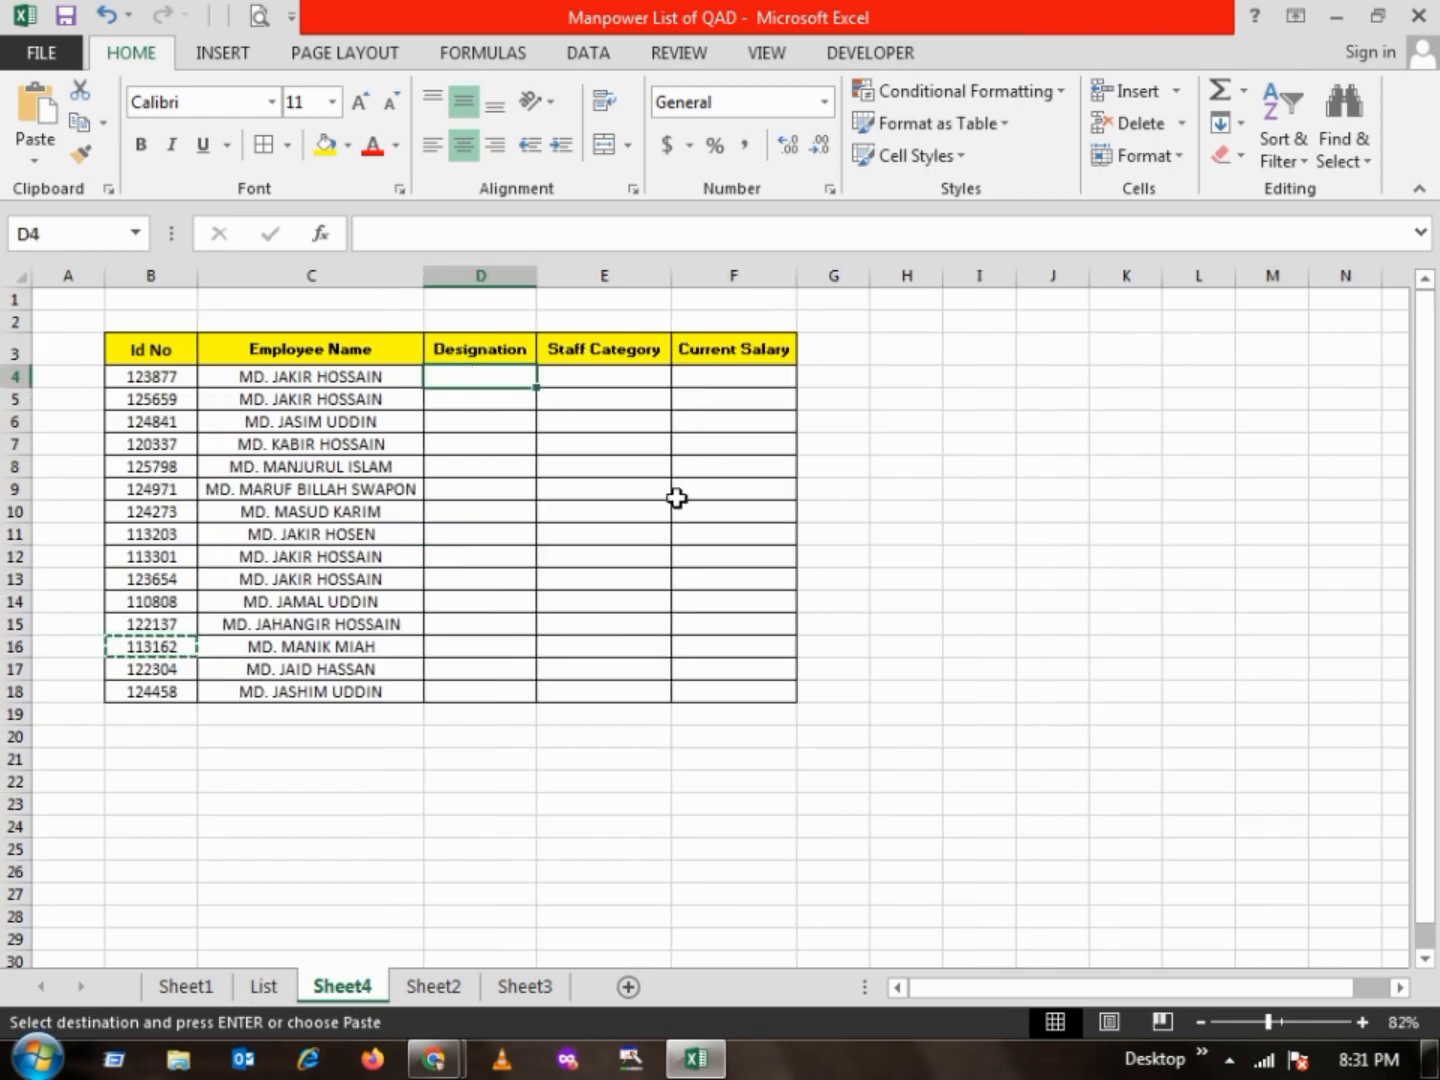
text(=vloo)
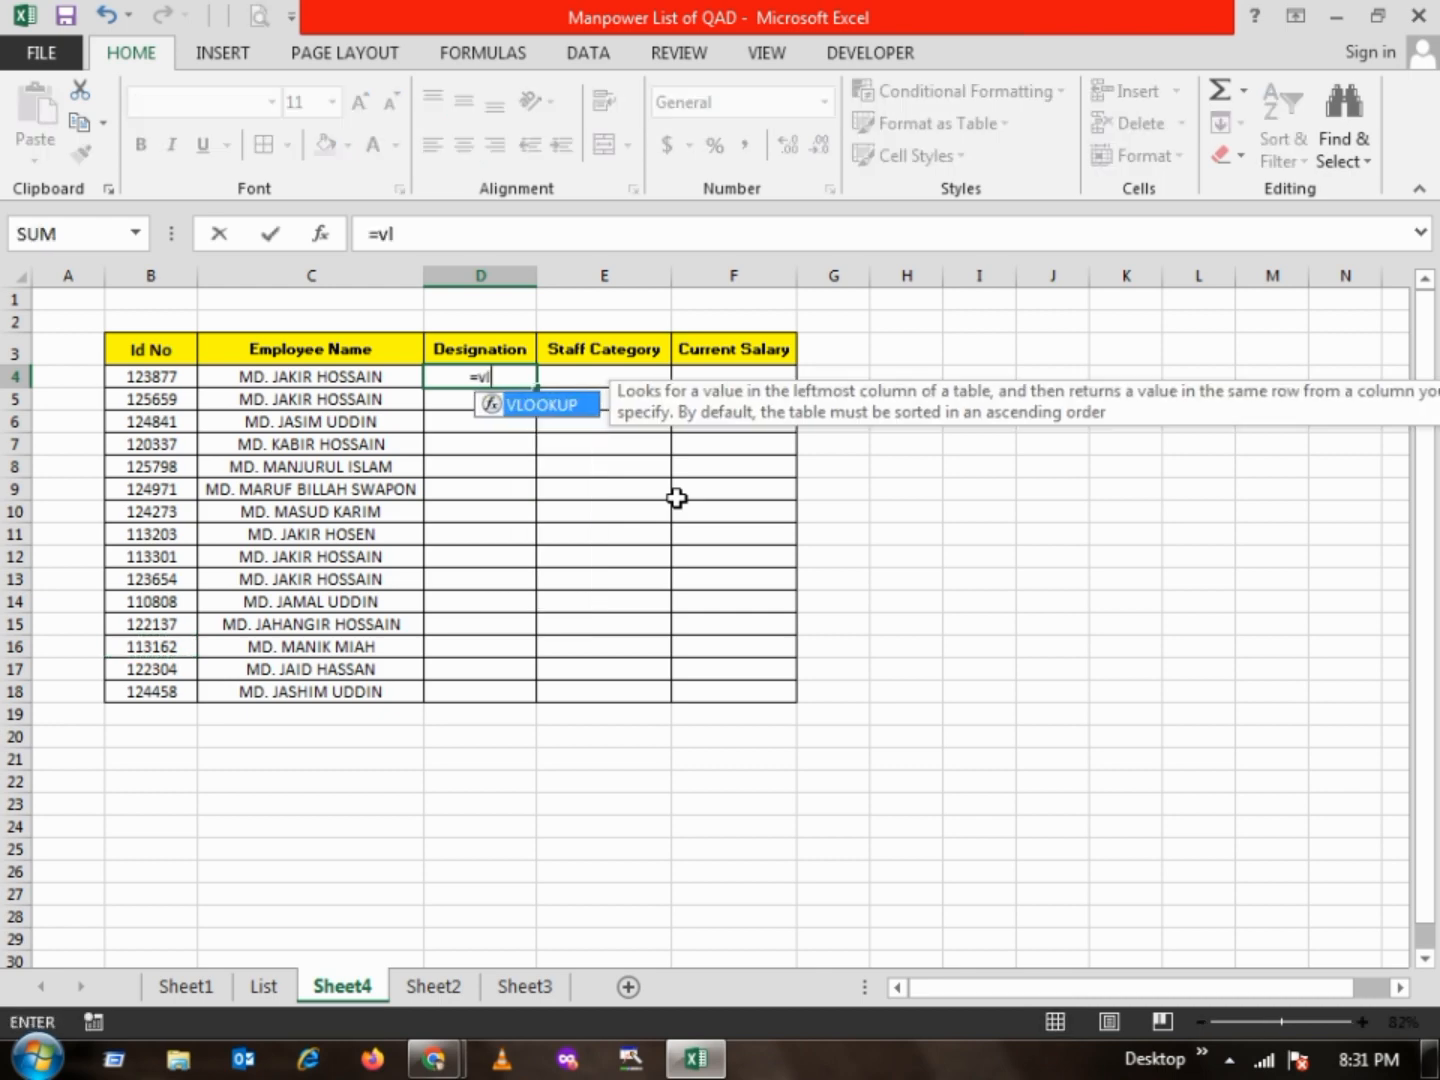
double_click(554, 408)
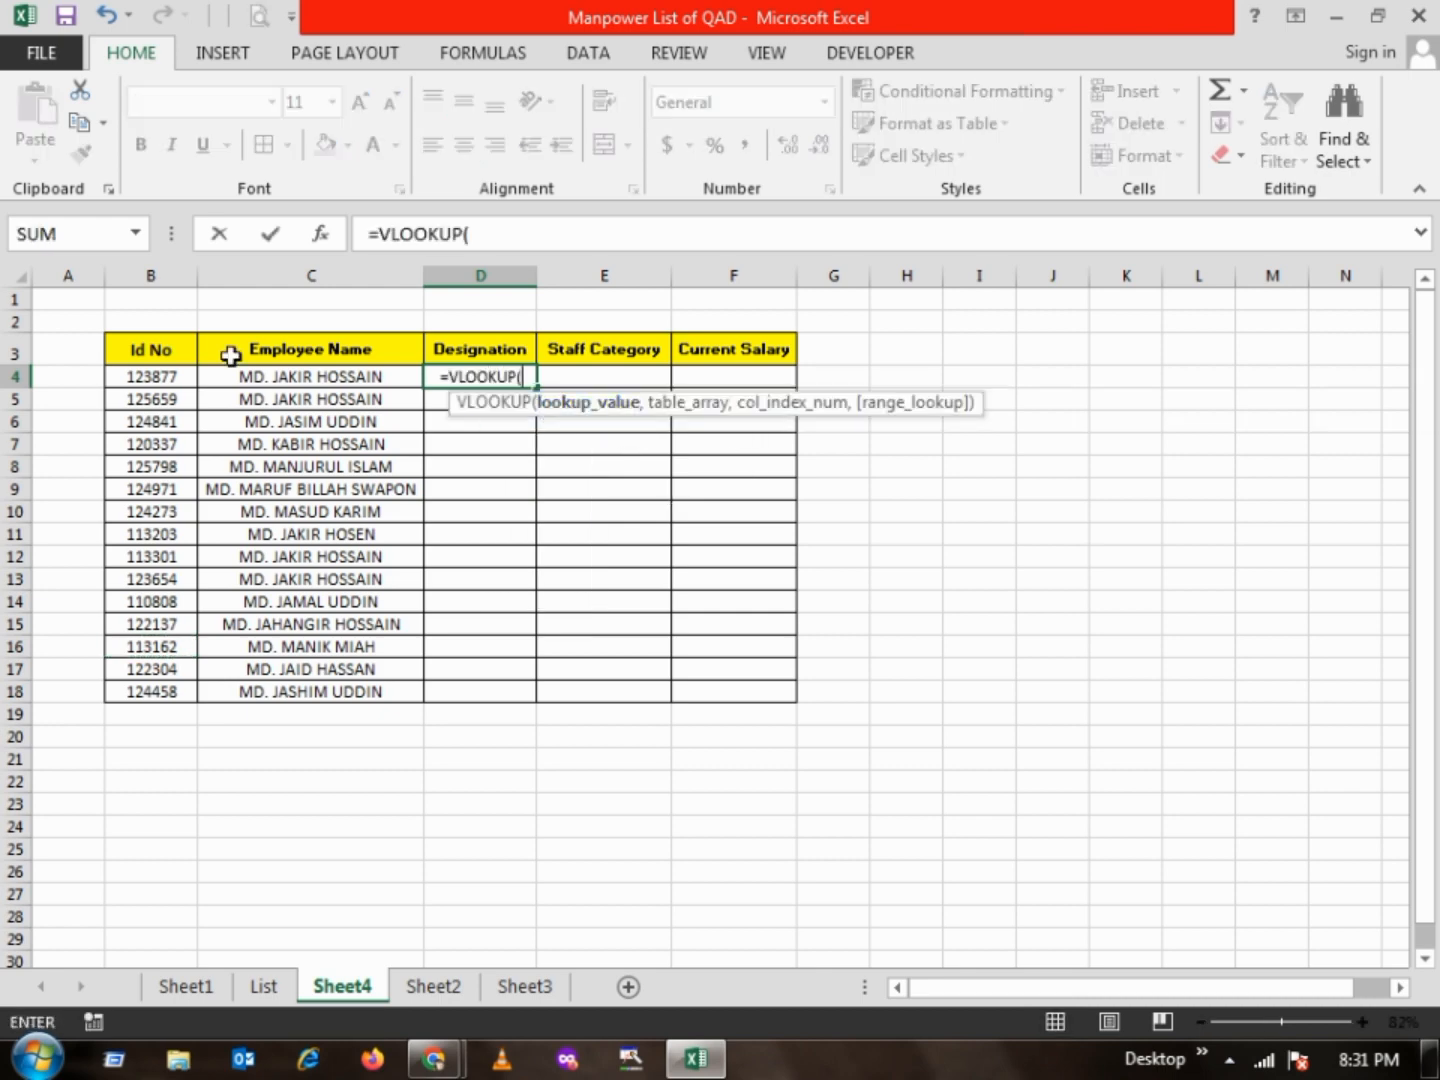
click(160, 380)
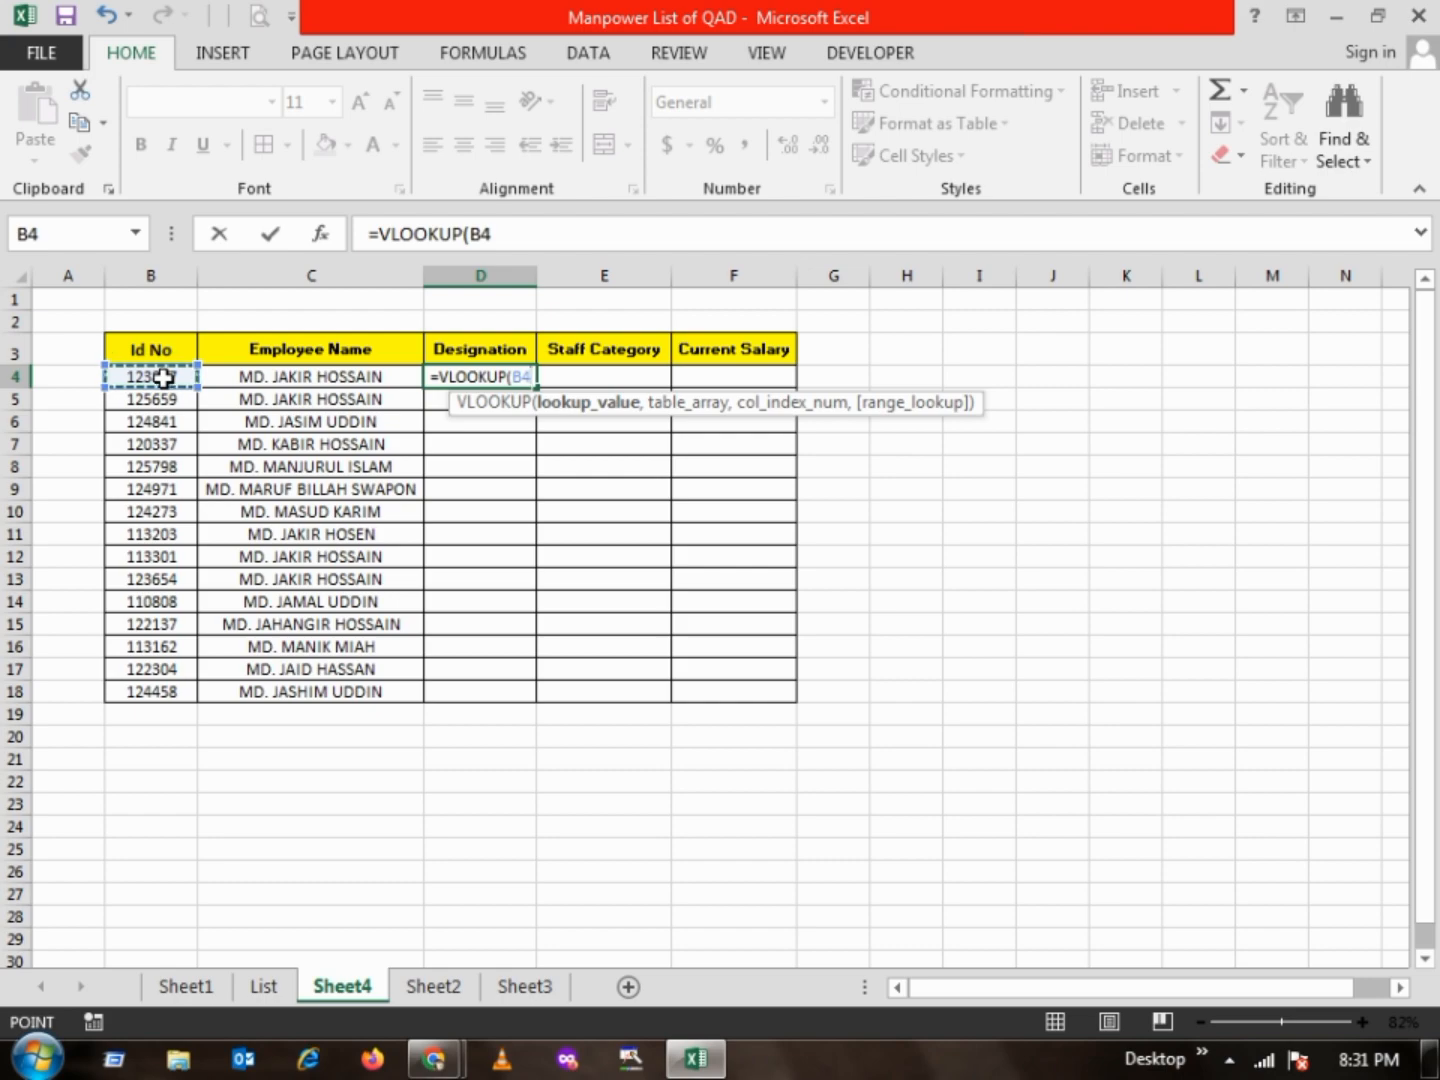
text(,)
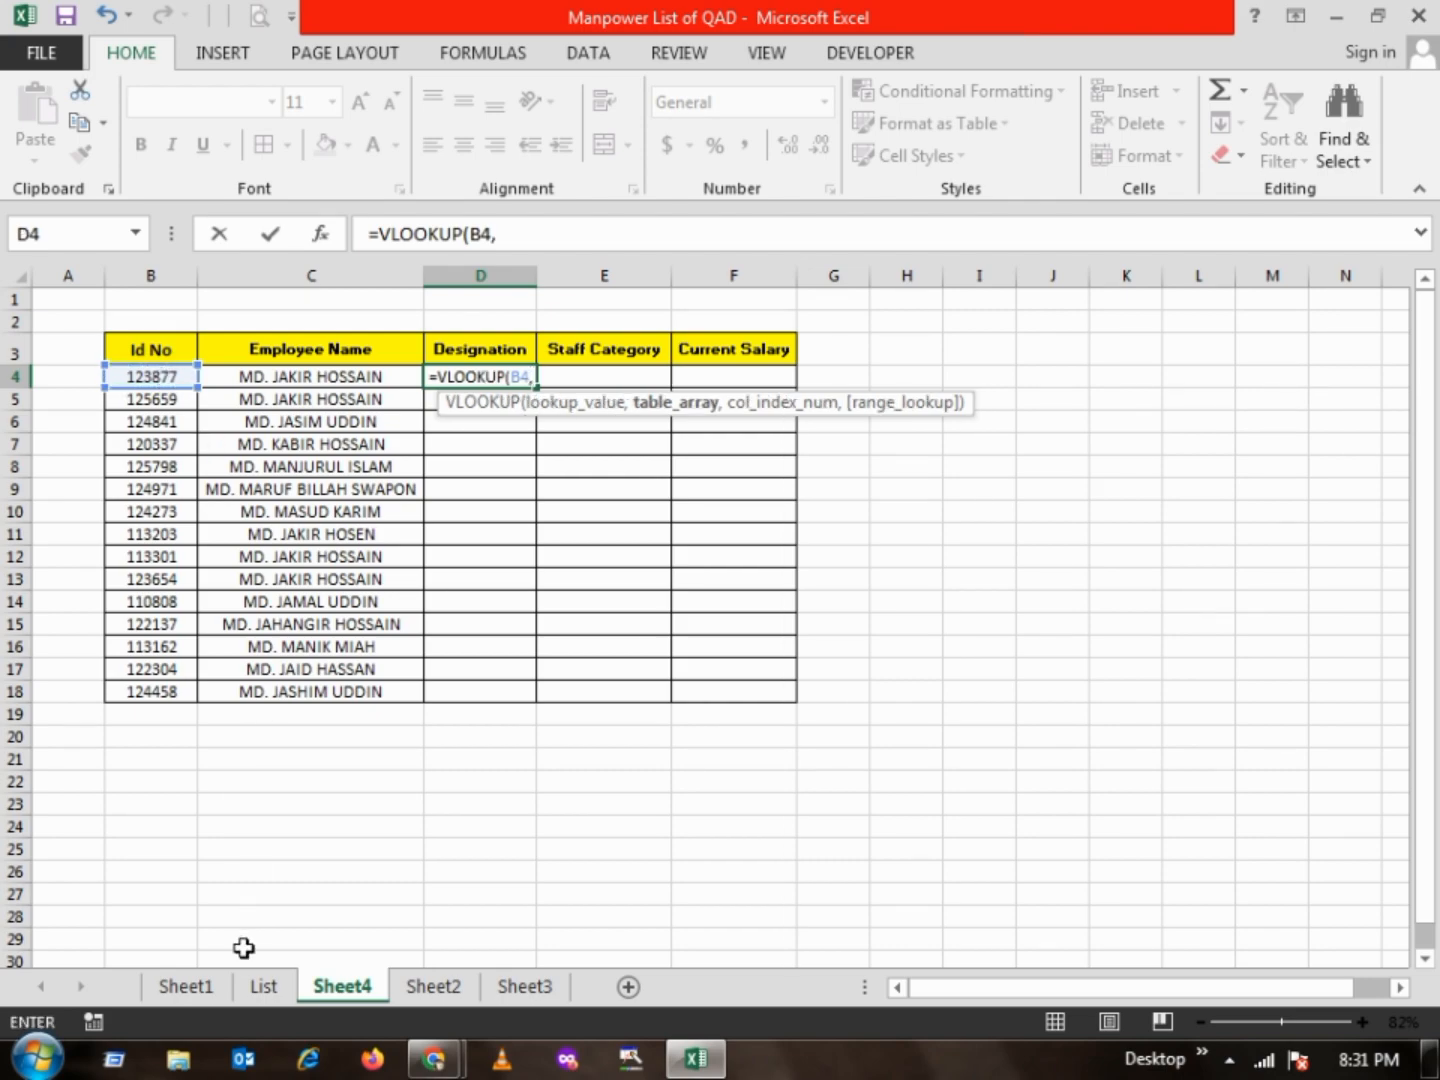
Complete the D4 formula as =VLOOKUP(B4,List!B:F,5,0), using the List sheet's Employee ID through Designation columns as table array
click(264, 986)
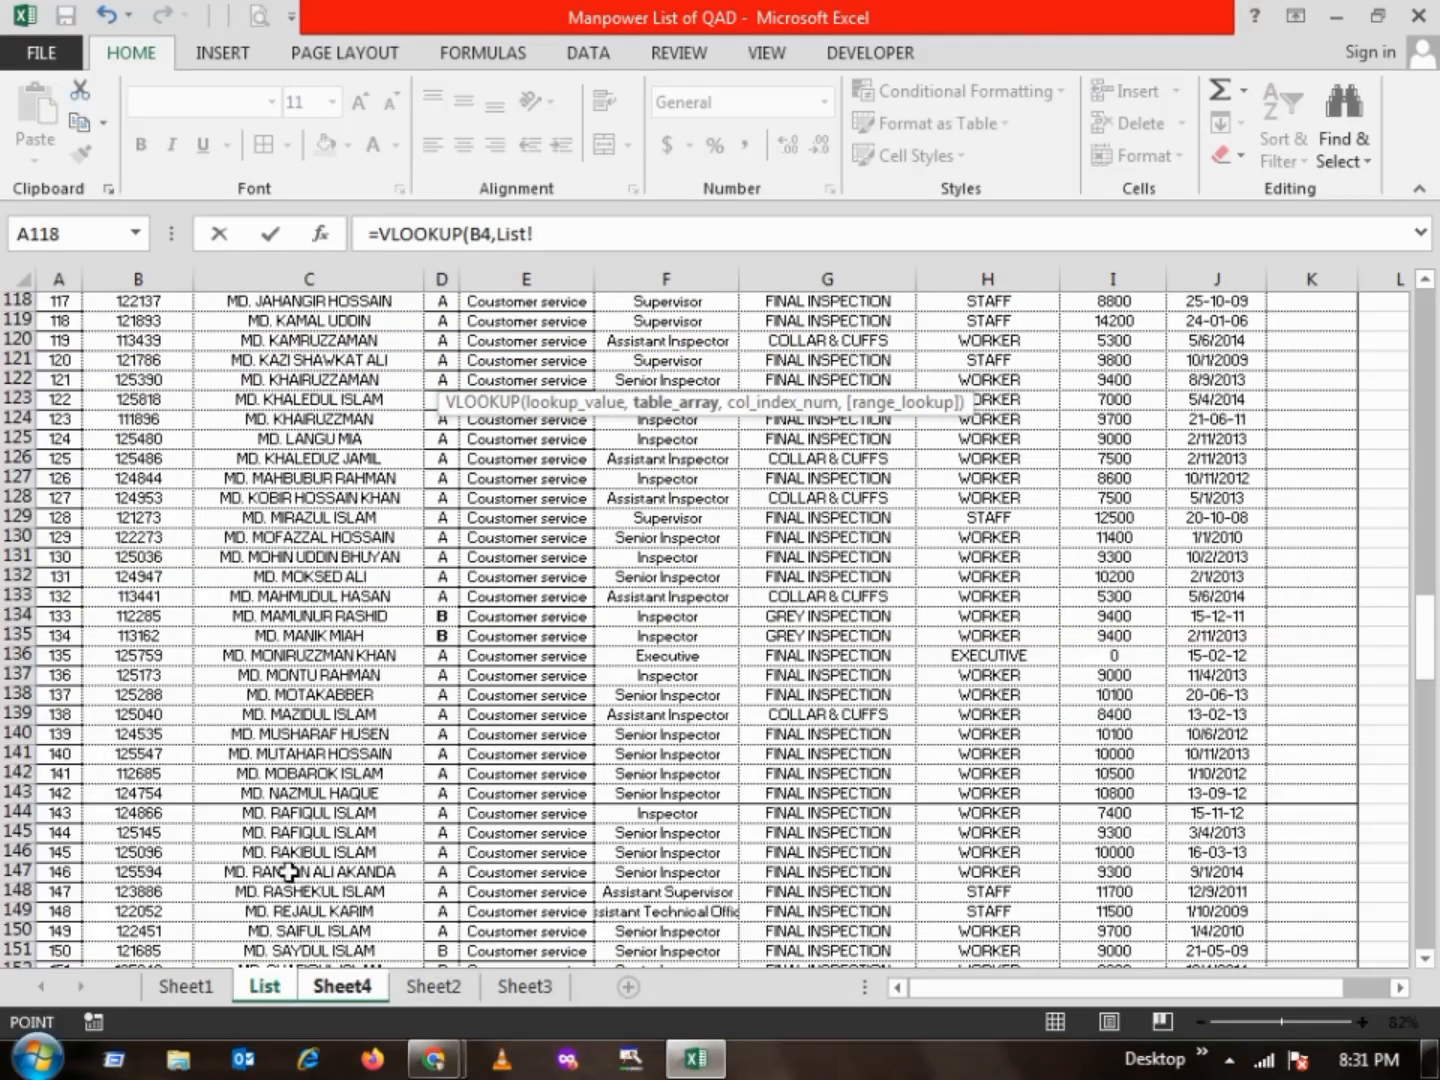
click(145, 278)
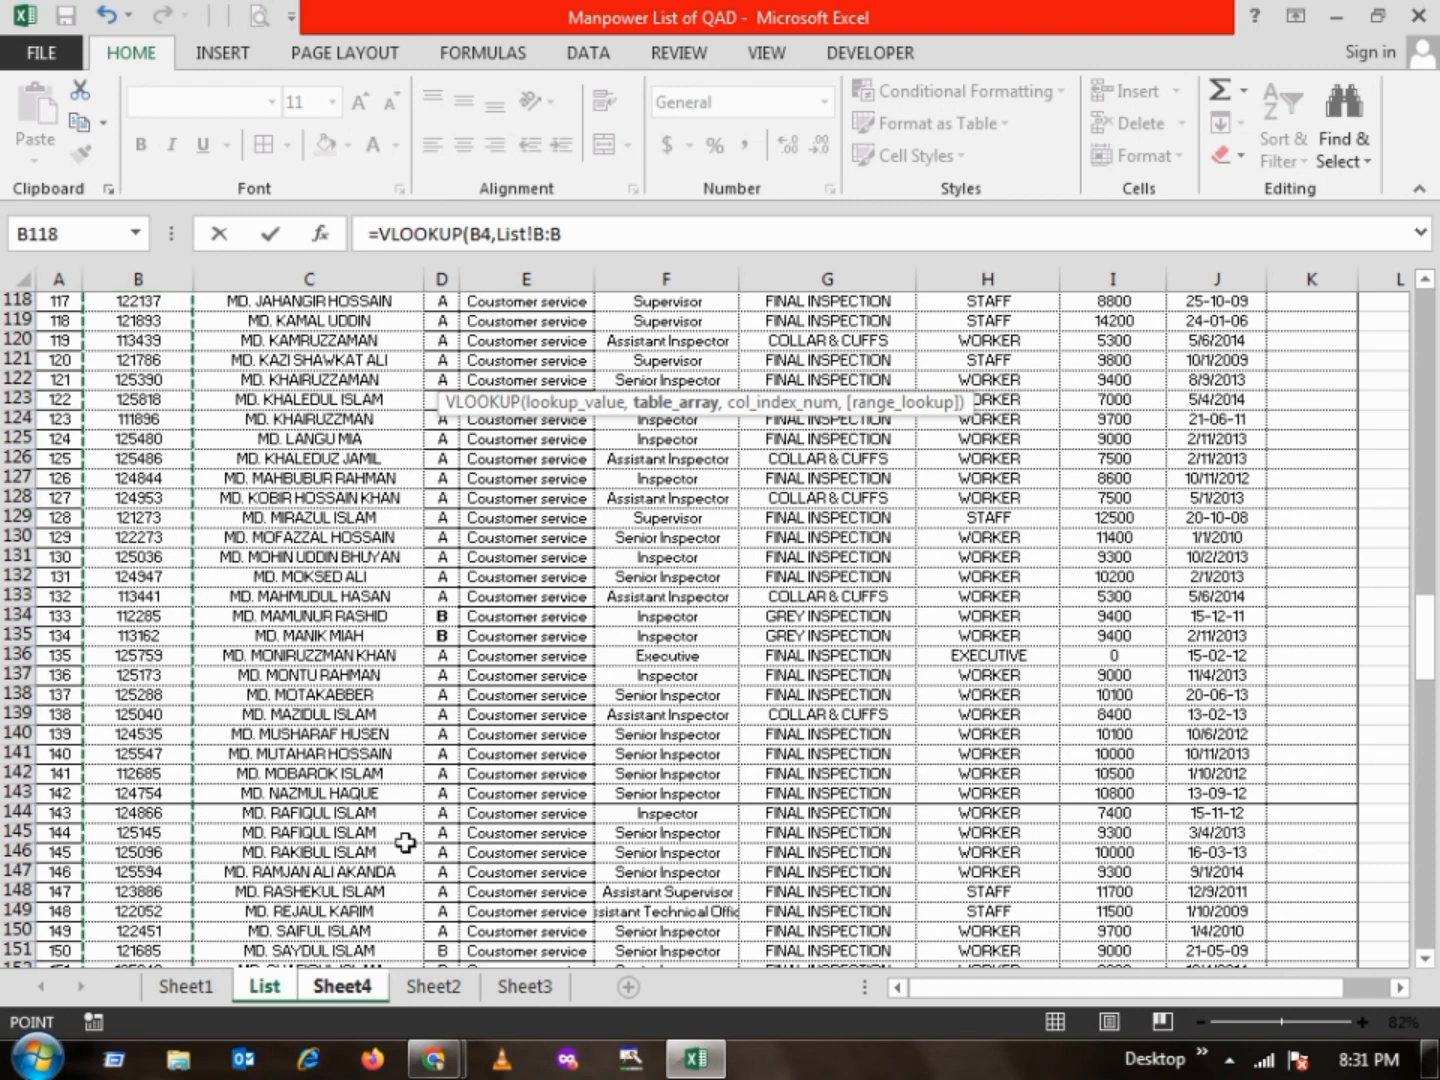
click(342, 986)
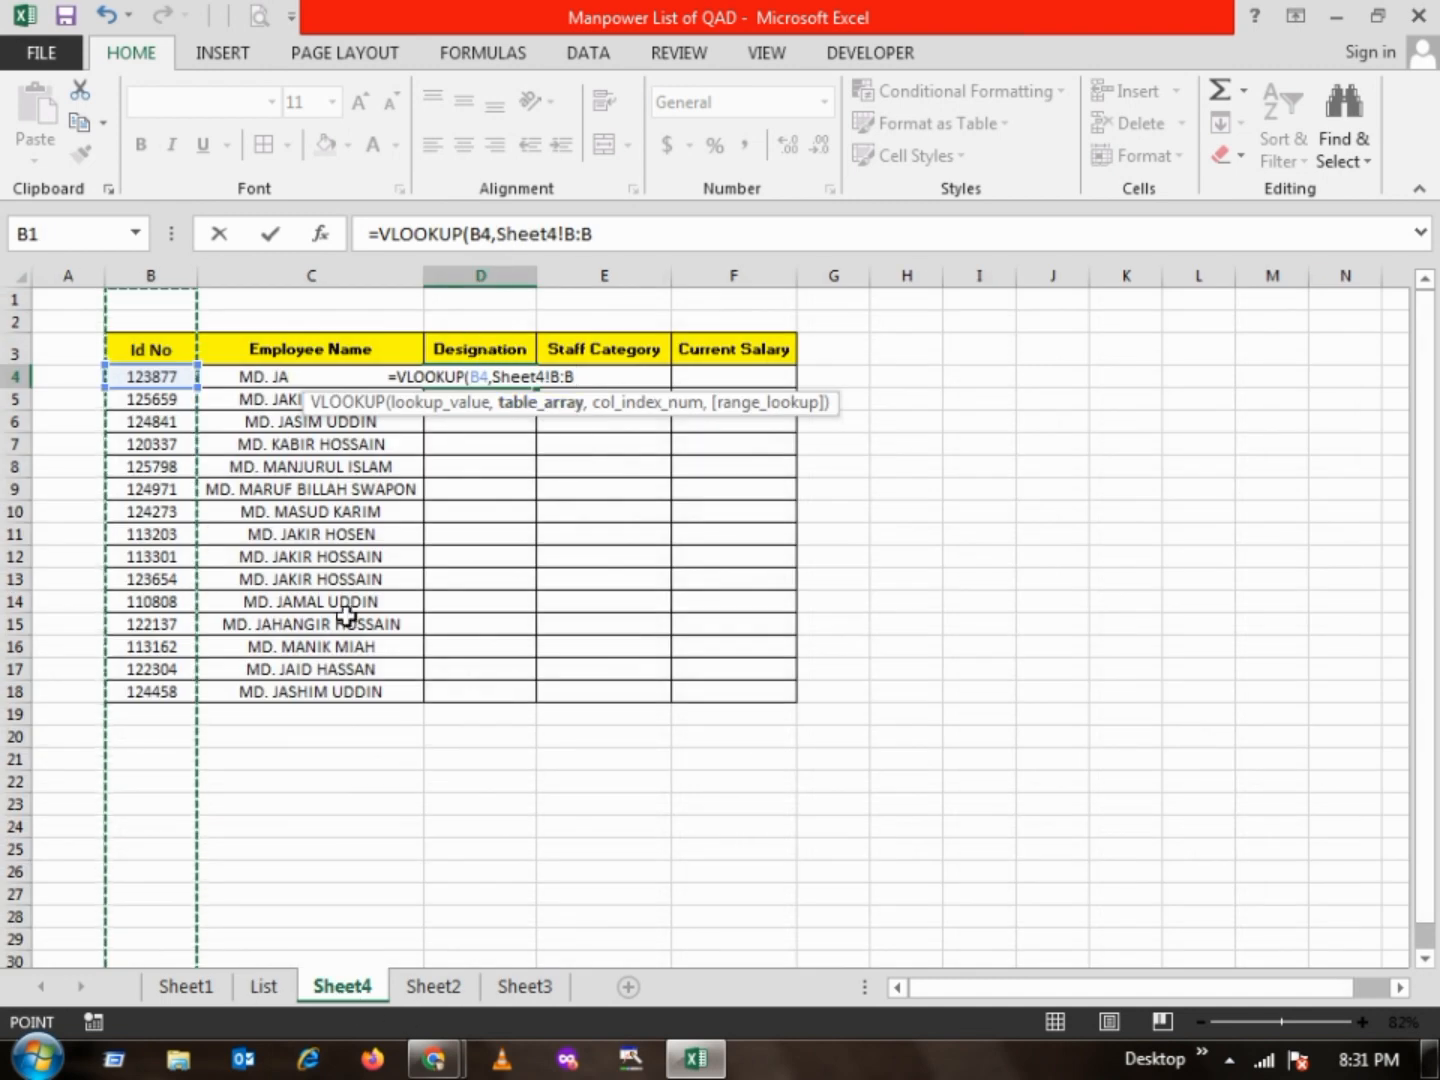
click(262, 985)
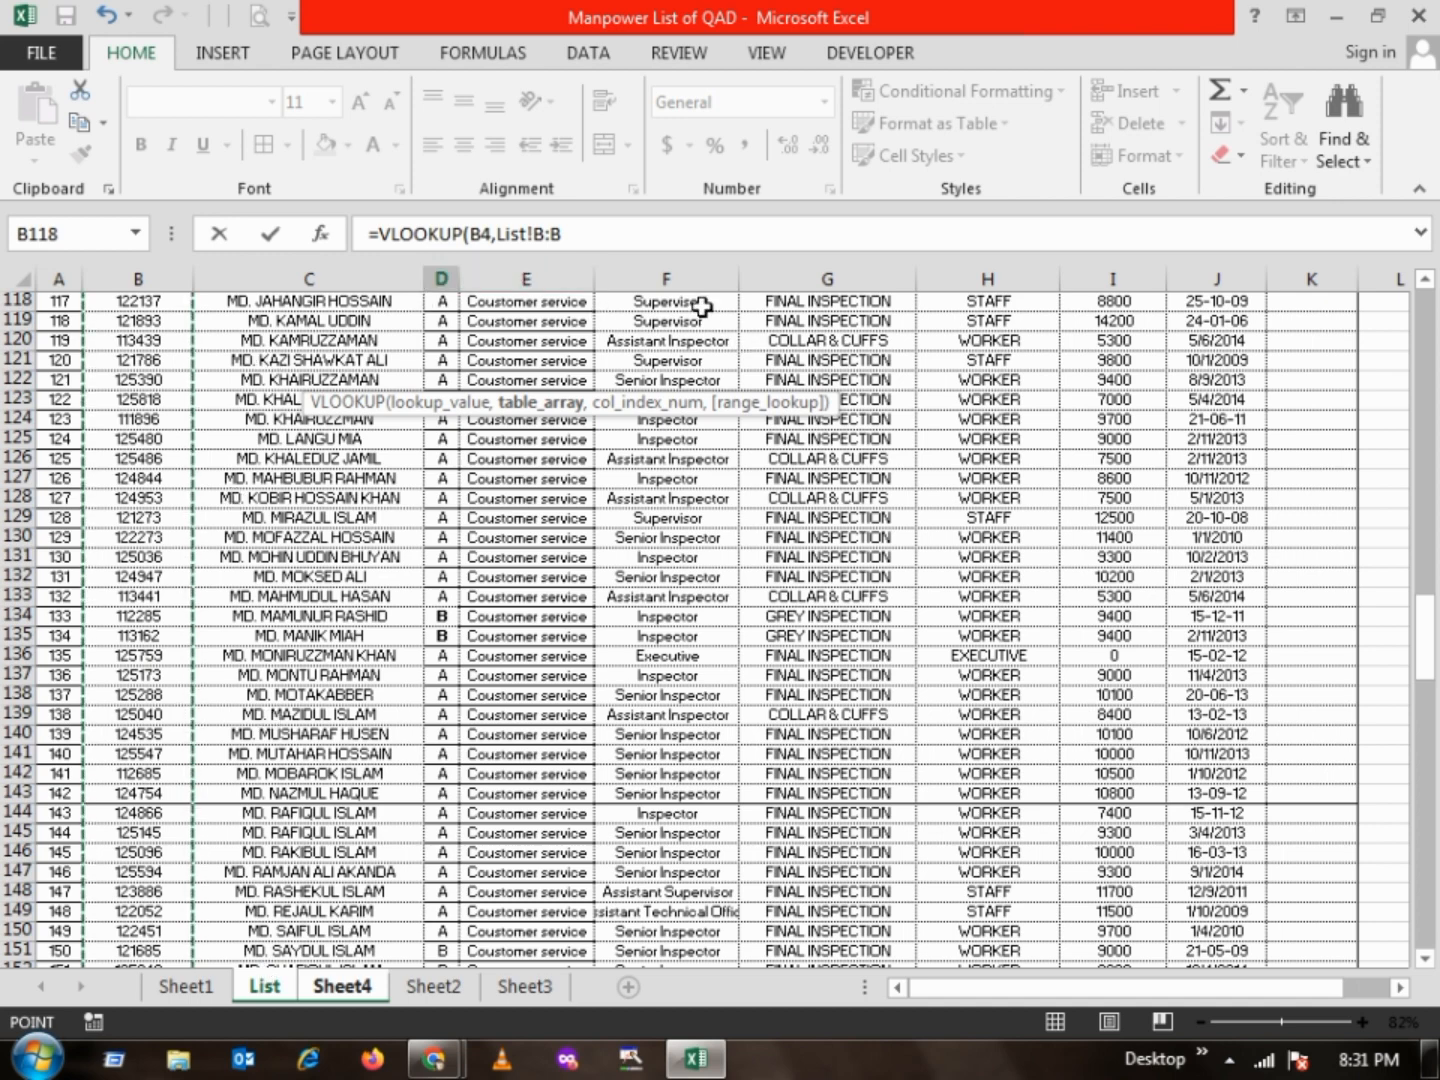
shift+click(671, 278)
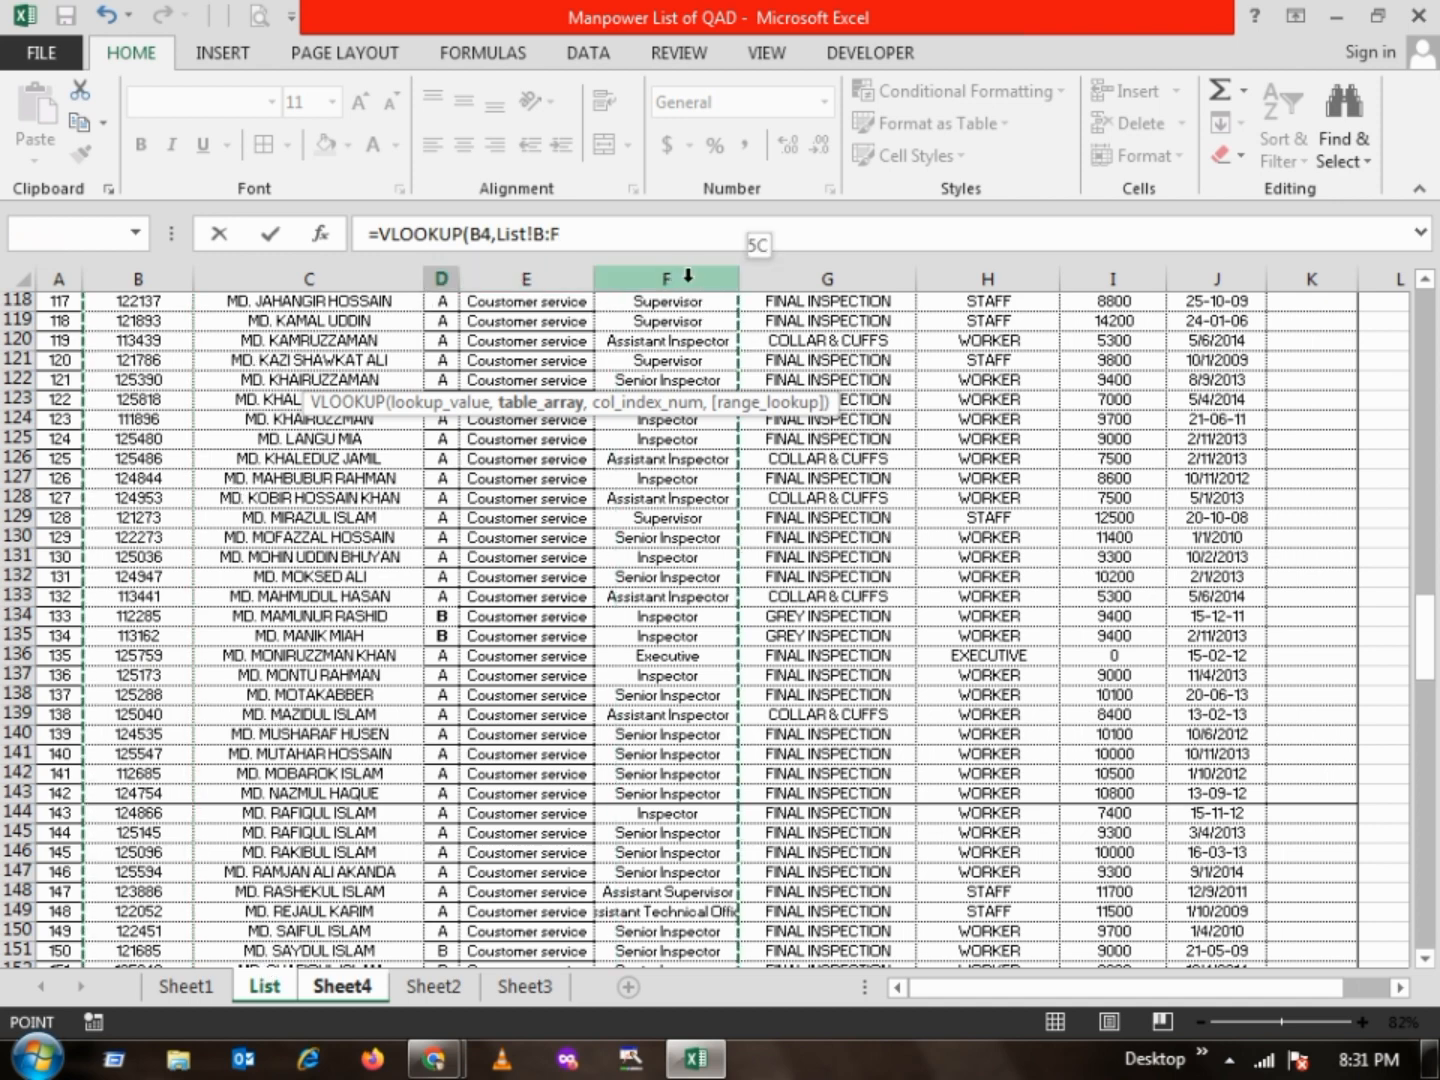
click(642, 234)
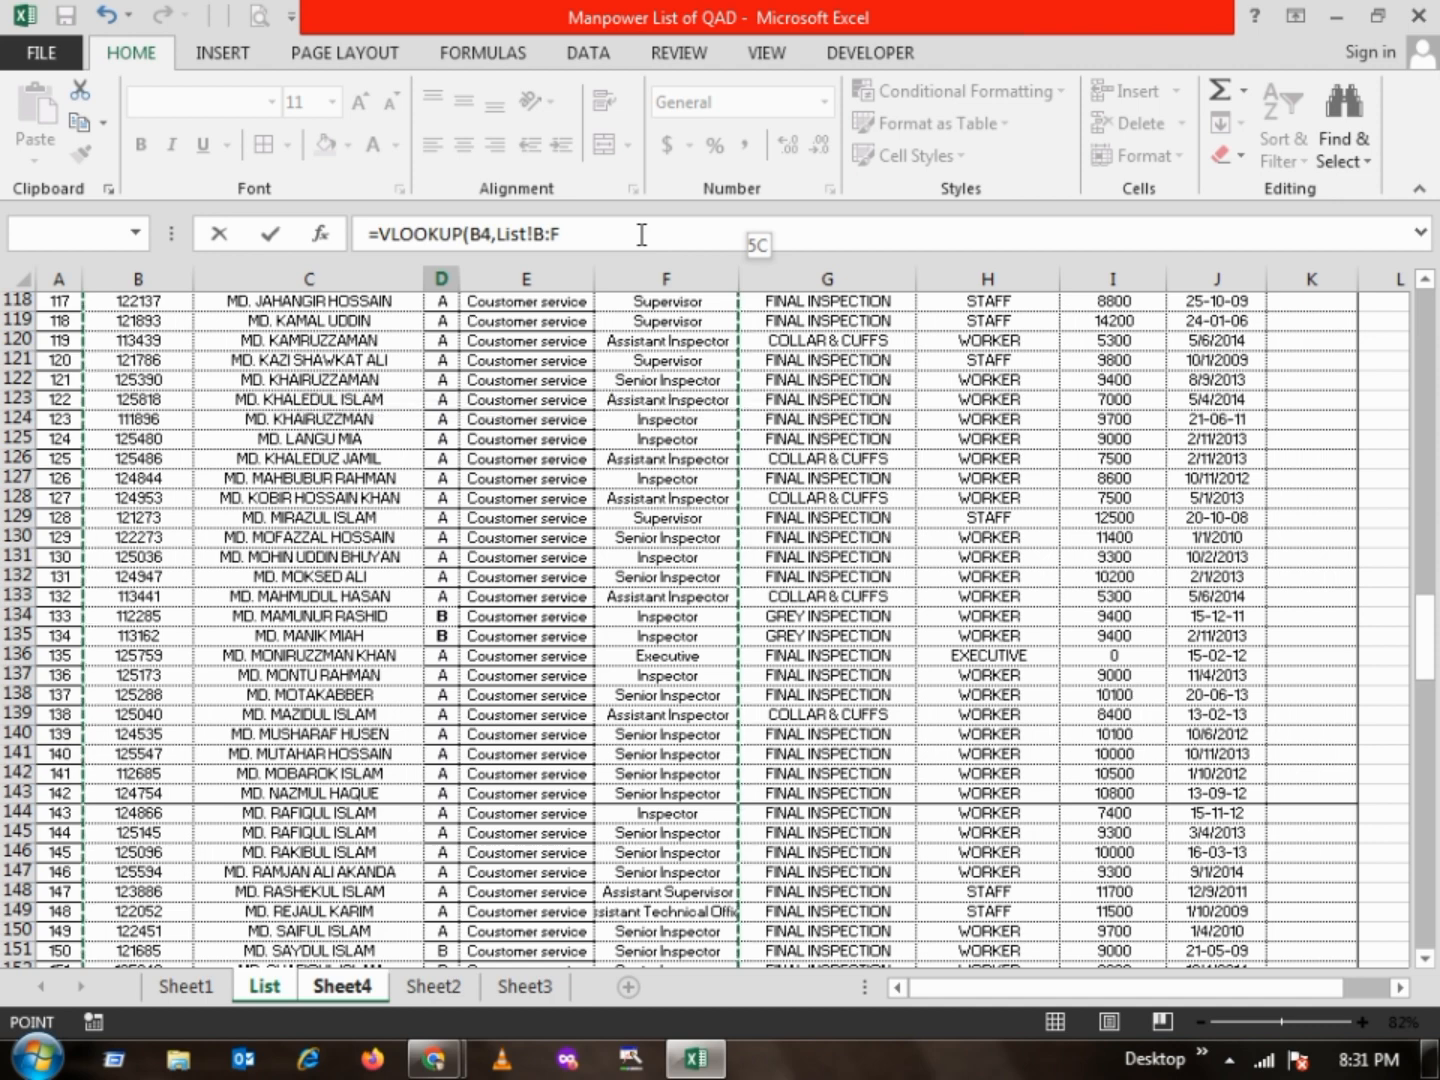
text(,)
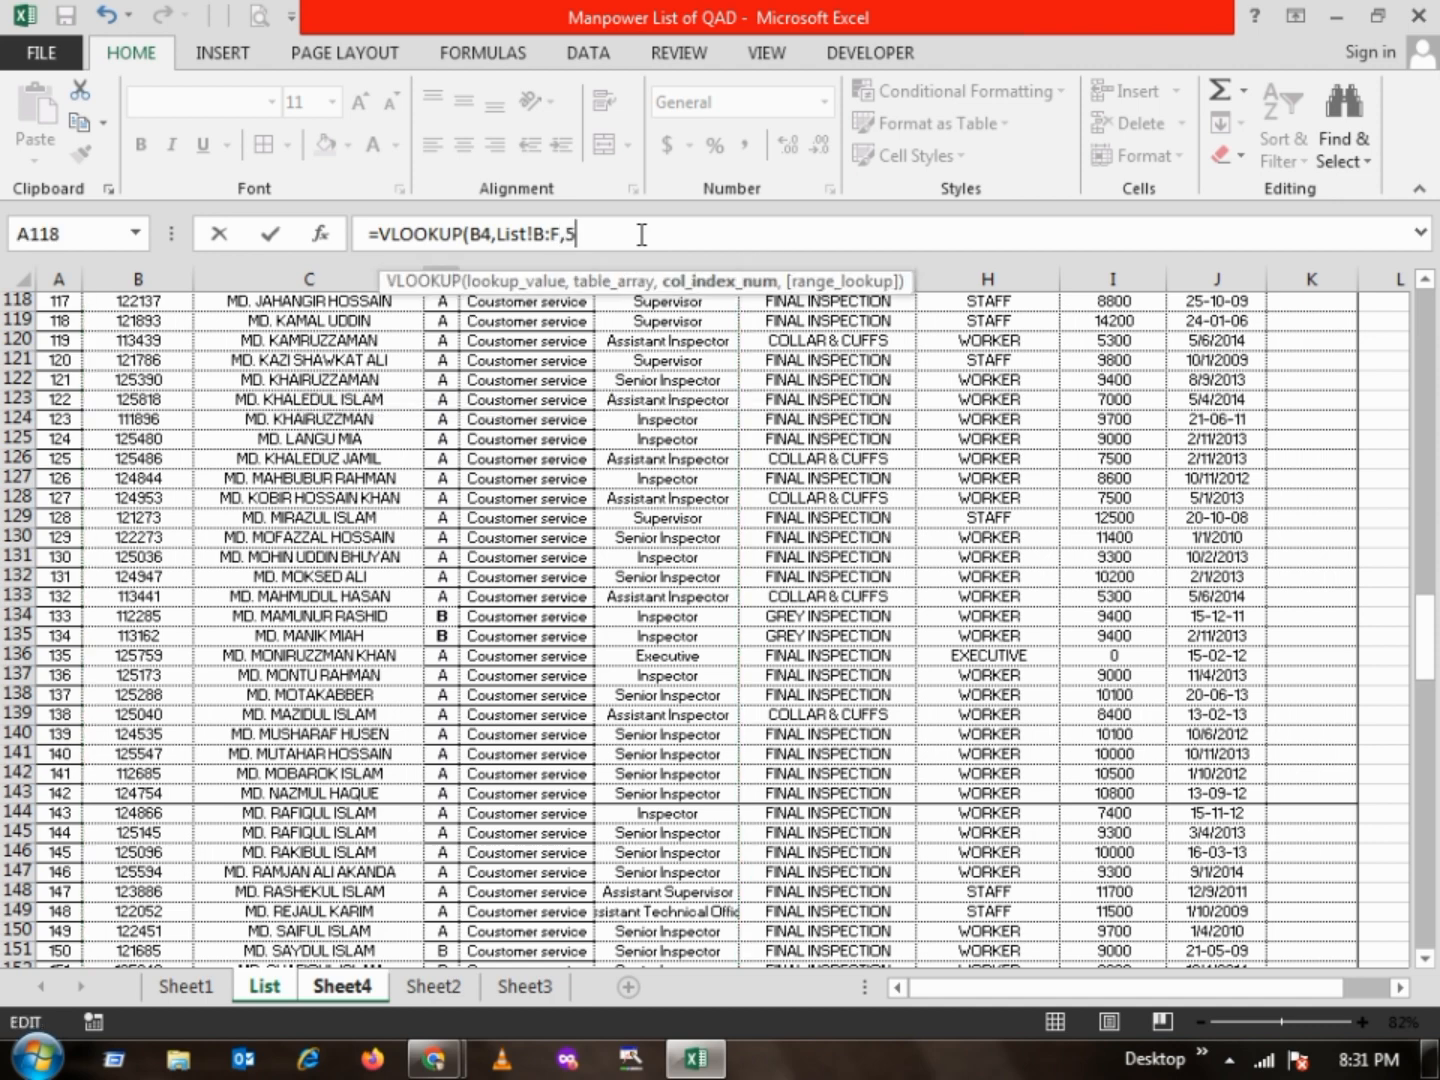
text(5,)
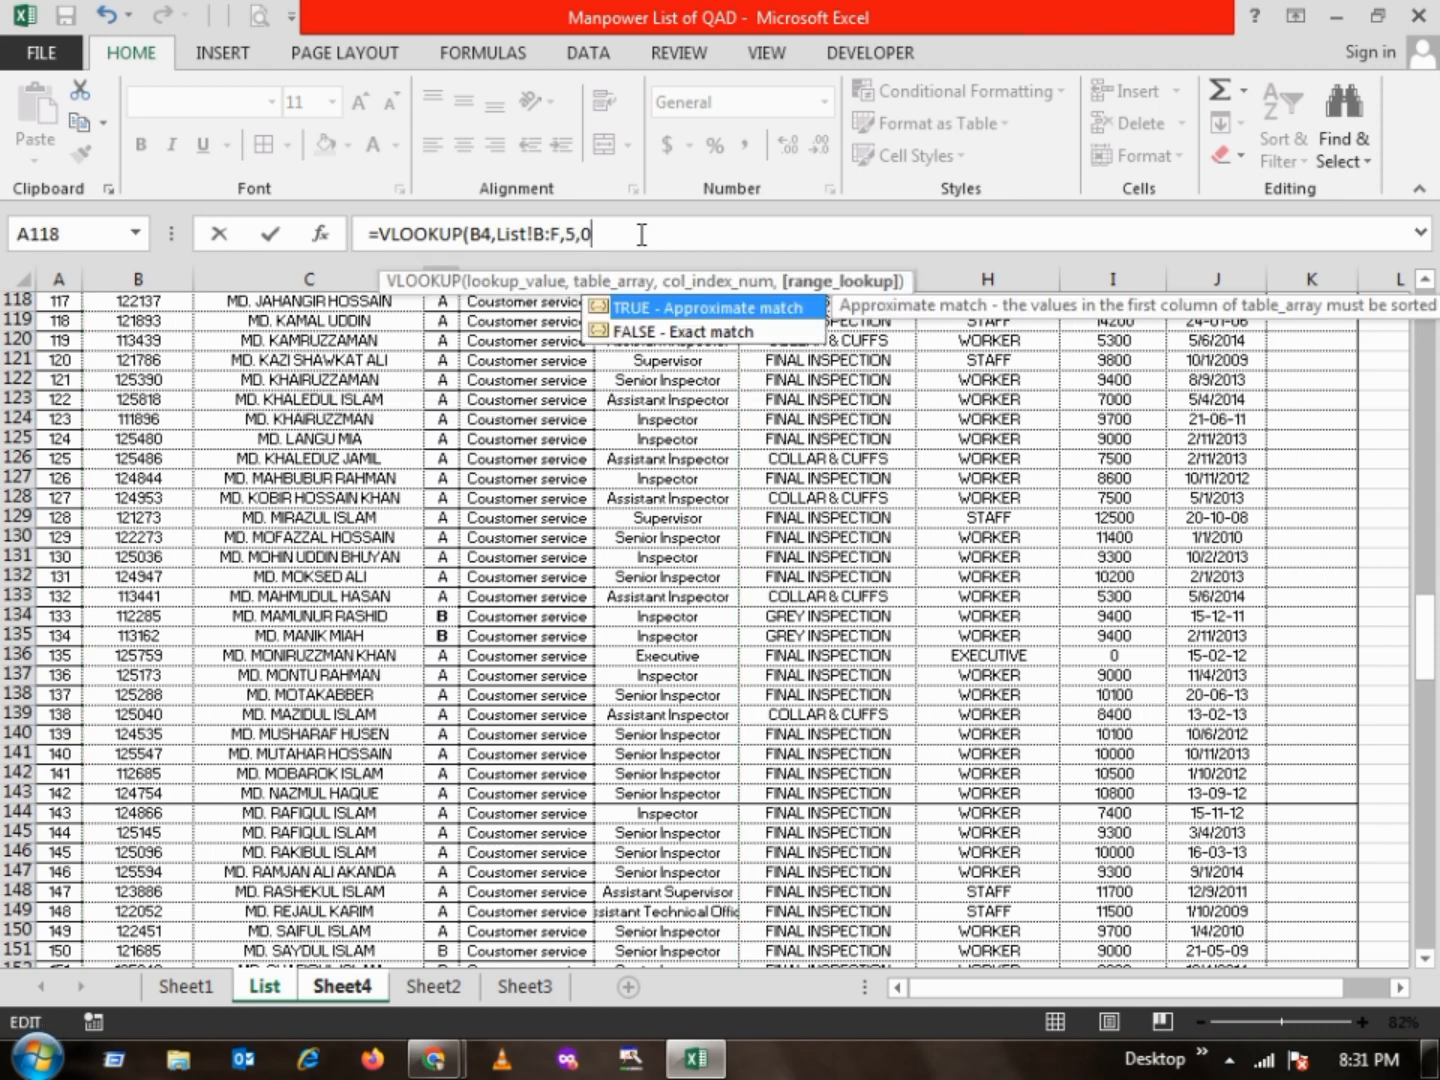
text(0))
key(Return)
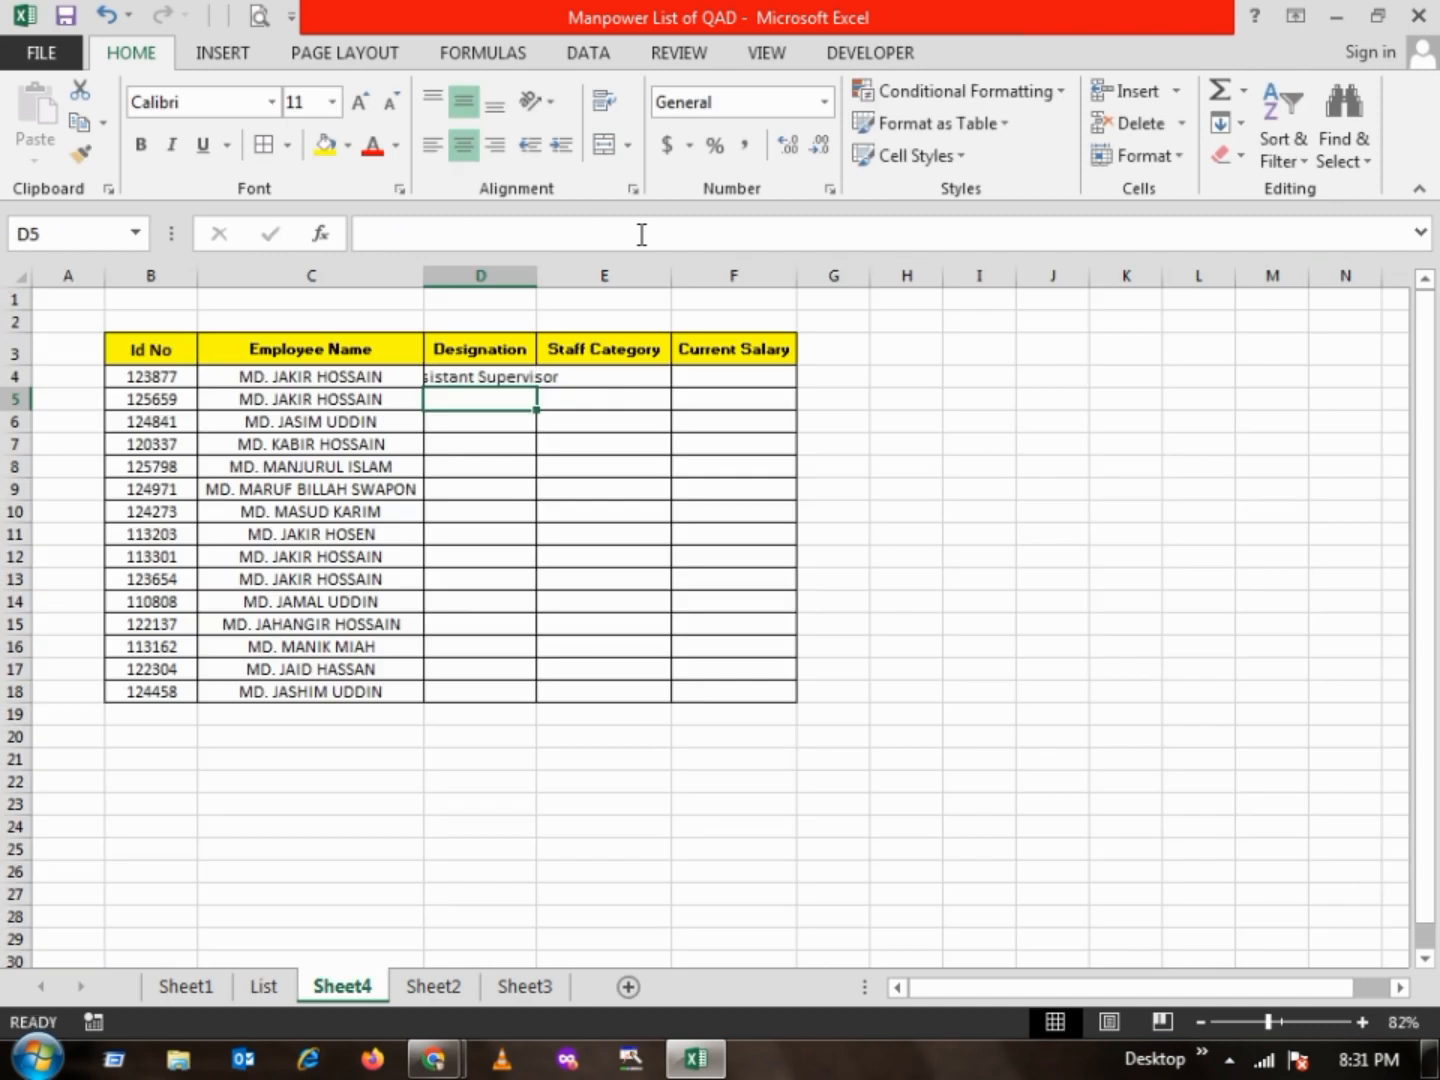
Fill the D4 Designation formula down through D18 and autofit column D to its contents
click(488, 377)
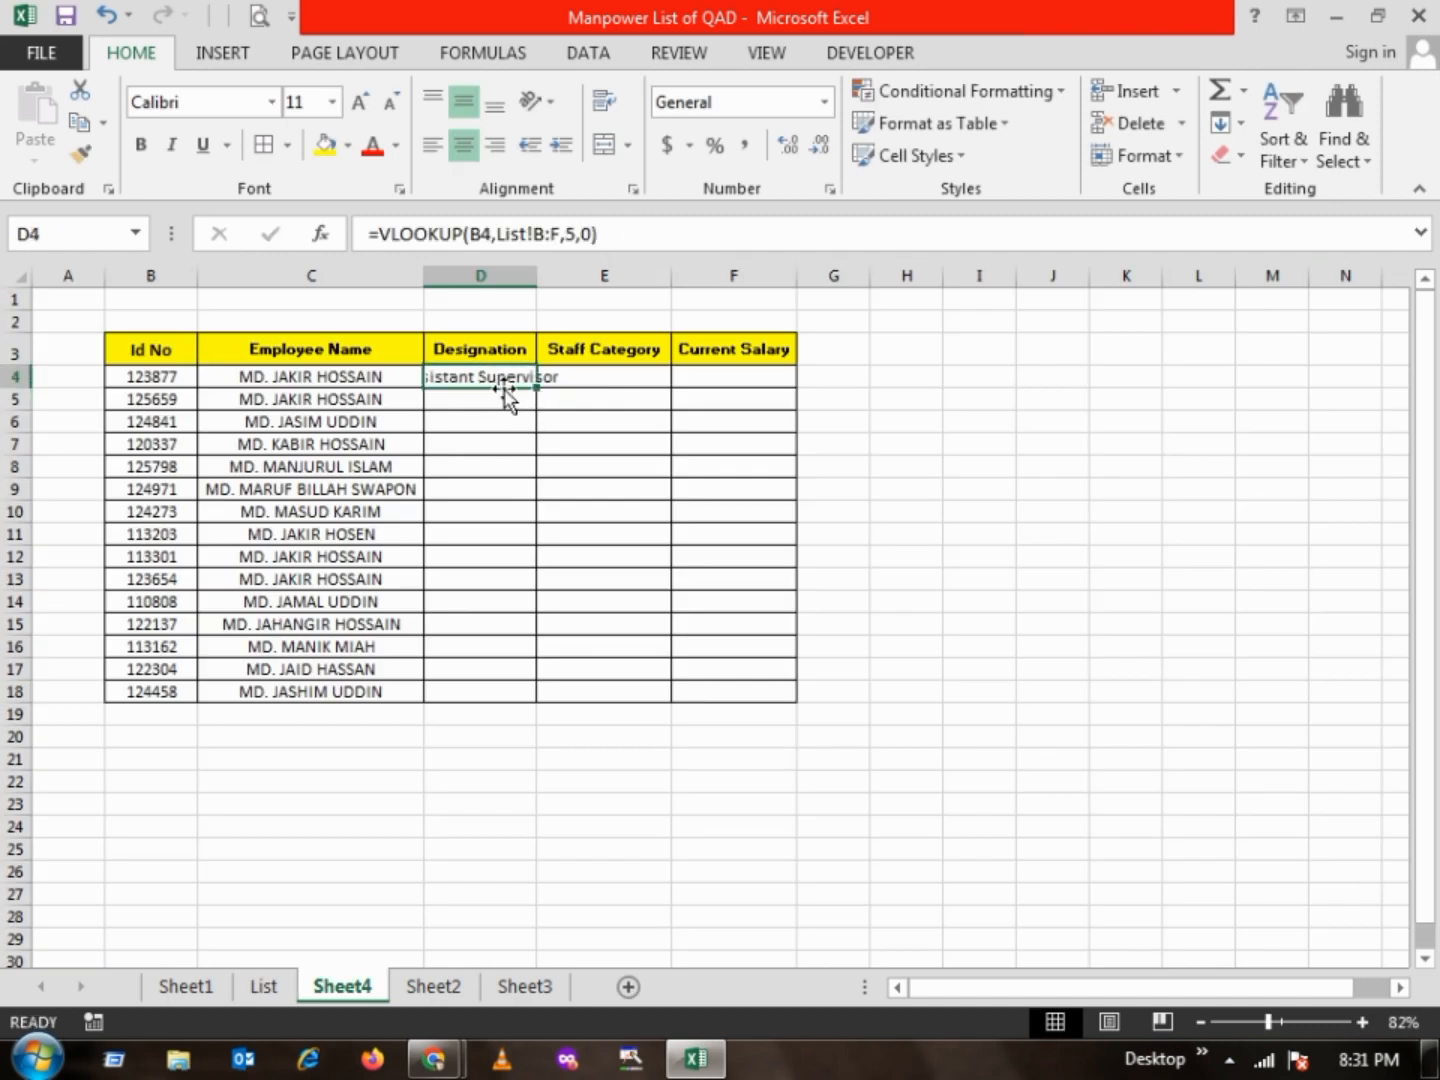
shift+click(474, 682)
key(ctrl+d)
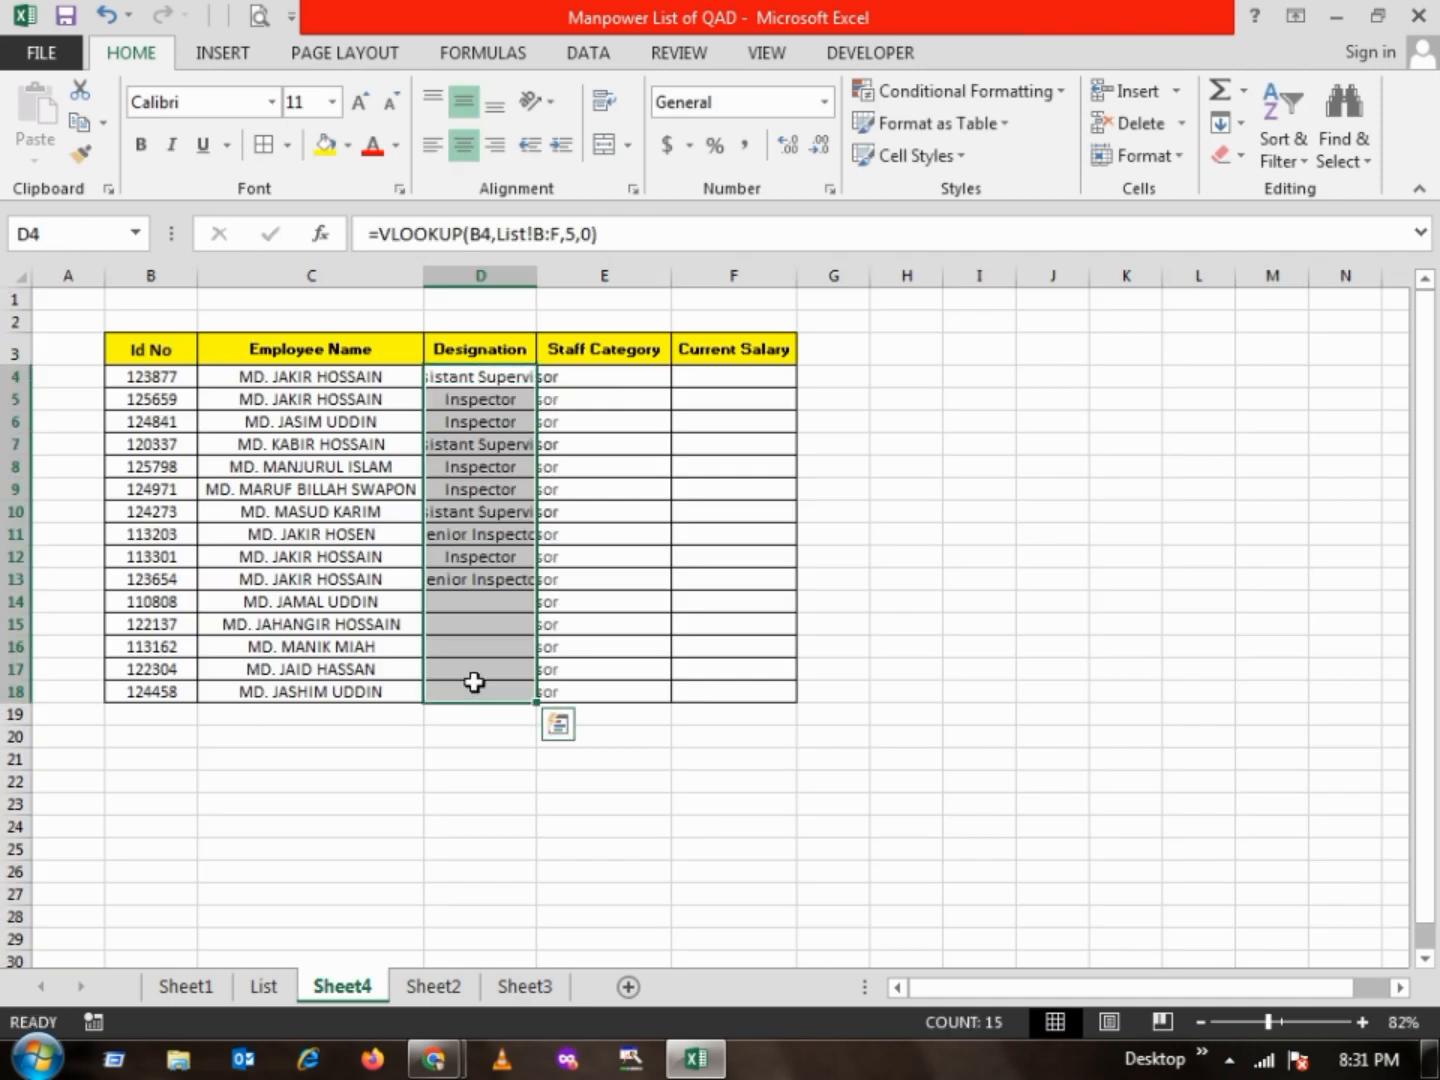
drag(480, 535, 480, 465)
double_click(538, 275)
click(540, 274)
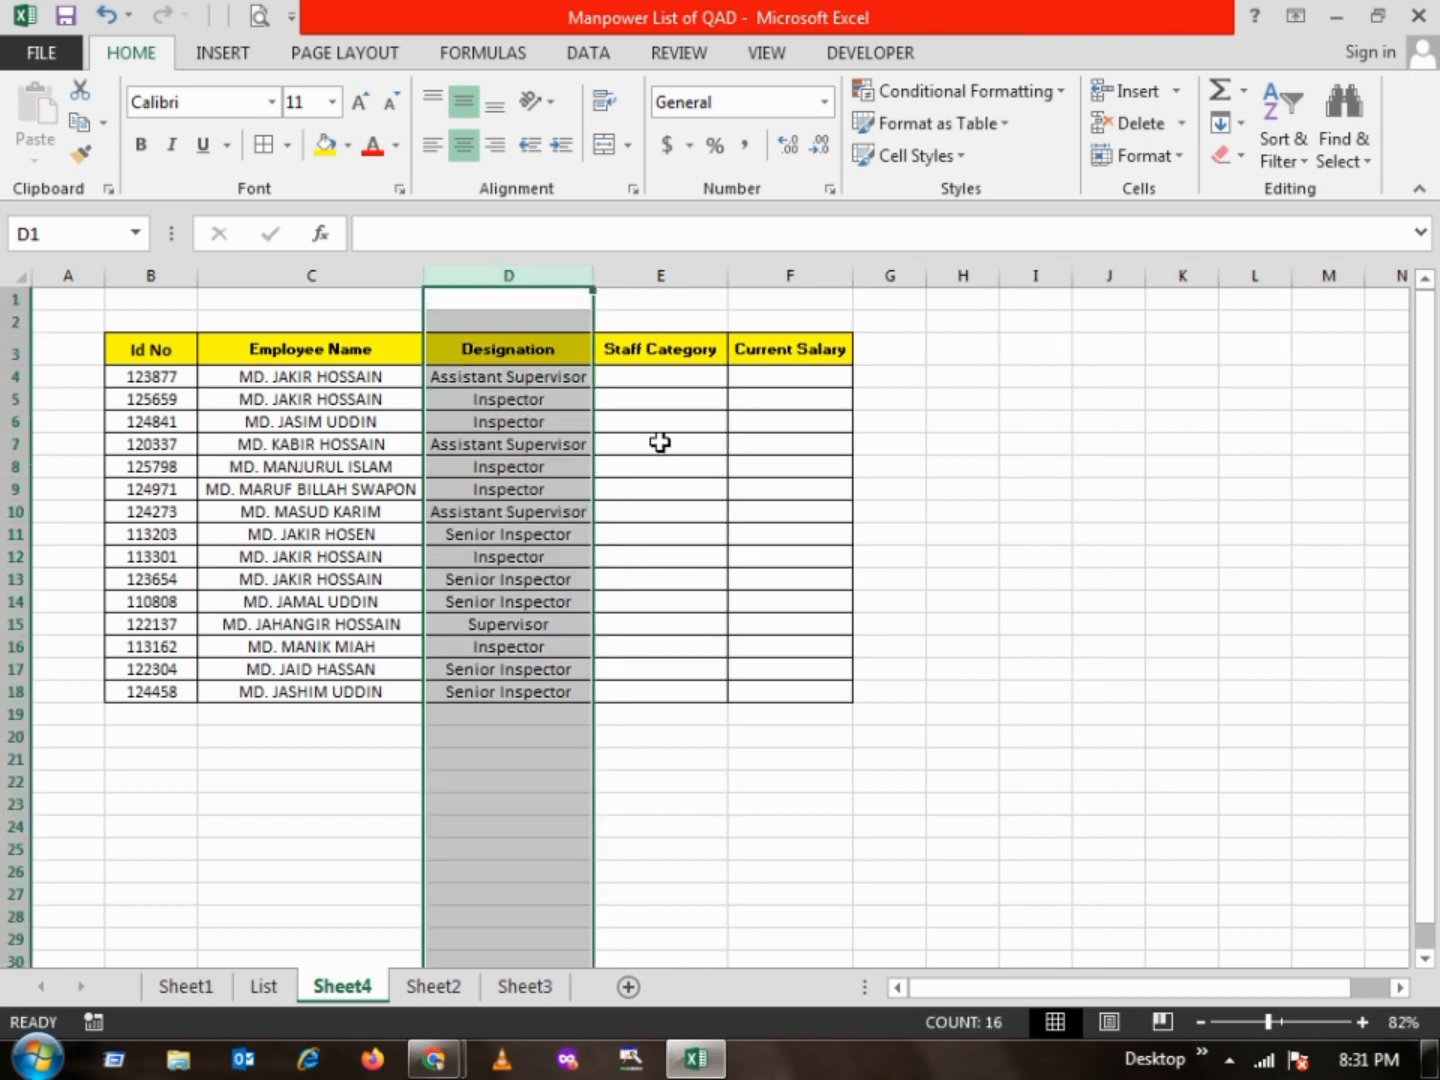
Begin a VLOOKUP formula in E4 under Staff Category, with the ID in B4 as the lookup value
drag(659, 444, 648, 419)
click(625, 373)
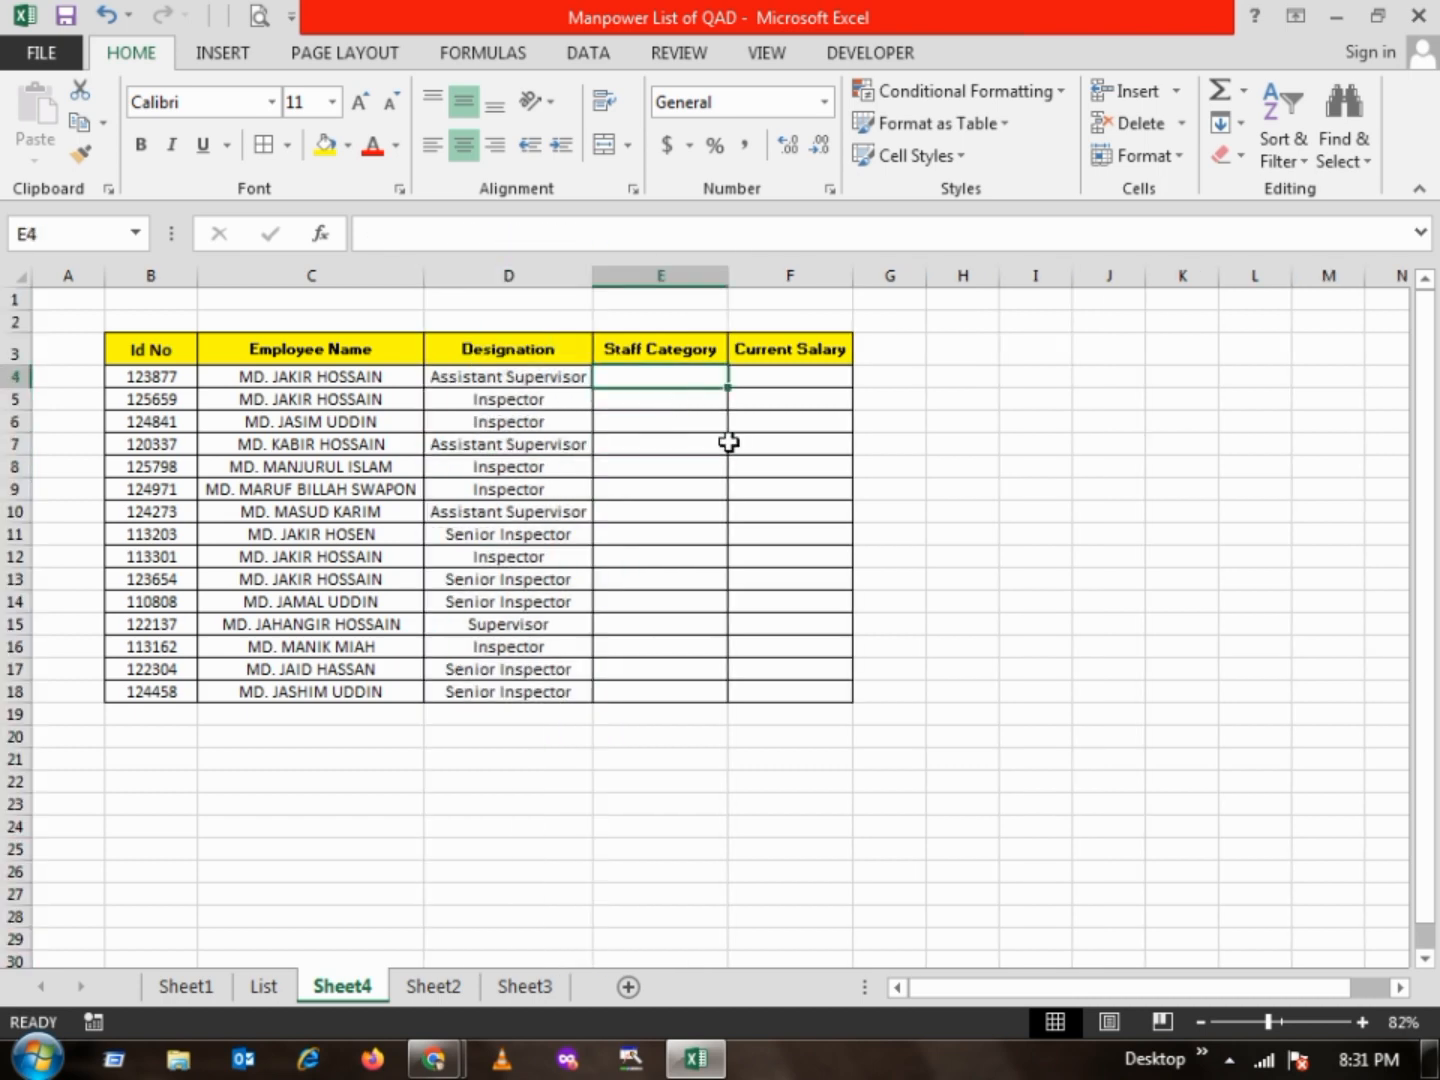
text(=vloo)
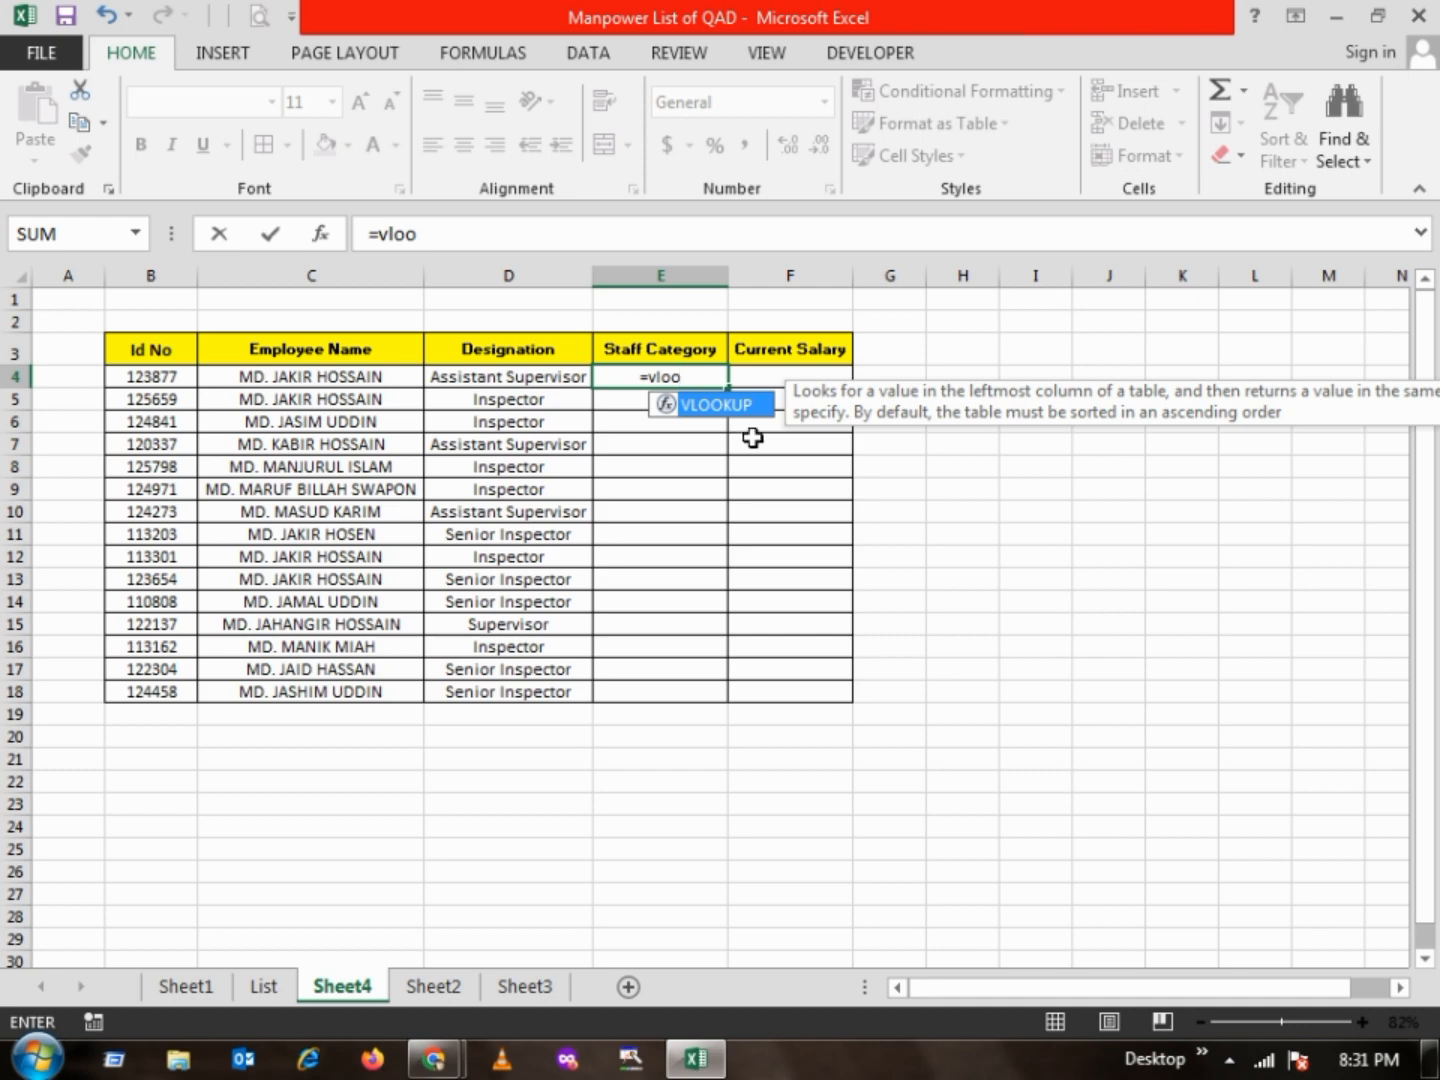
double_click(708, 408)
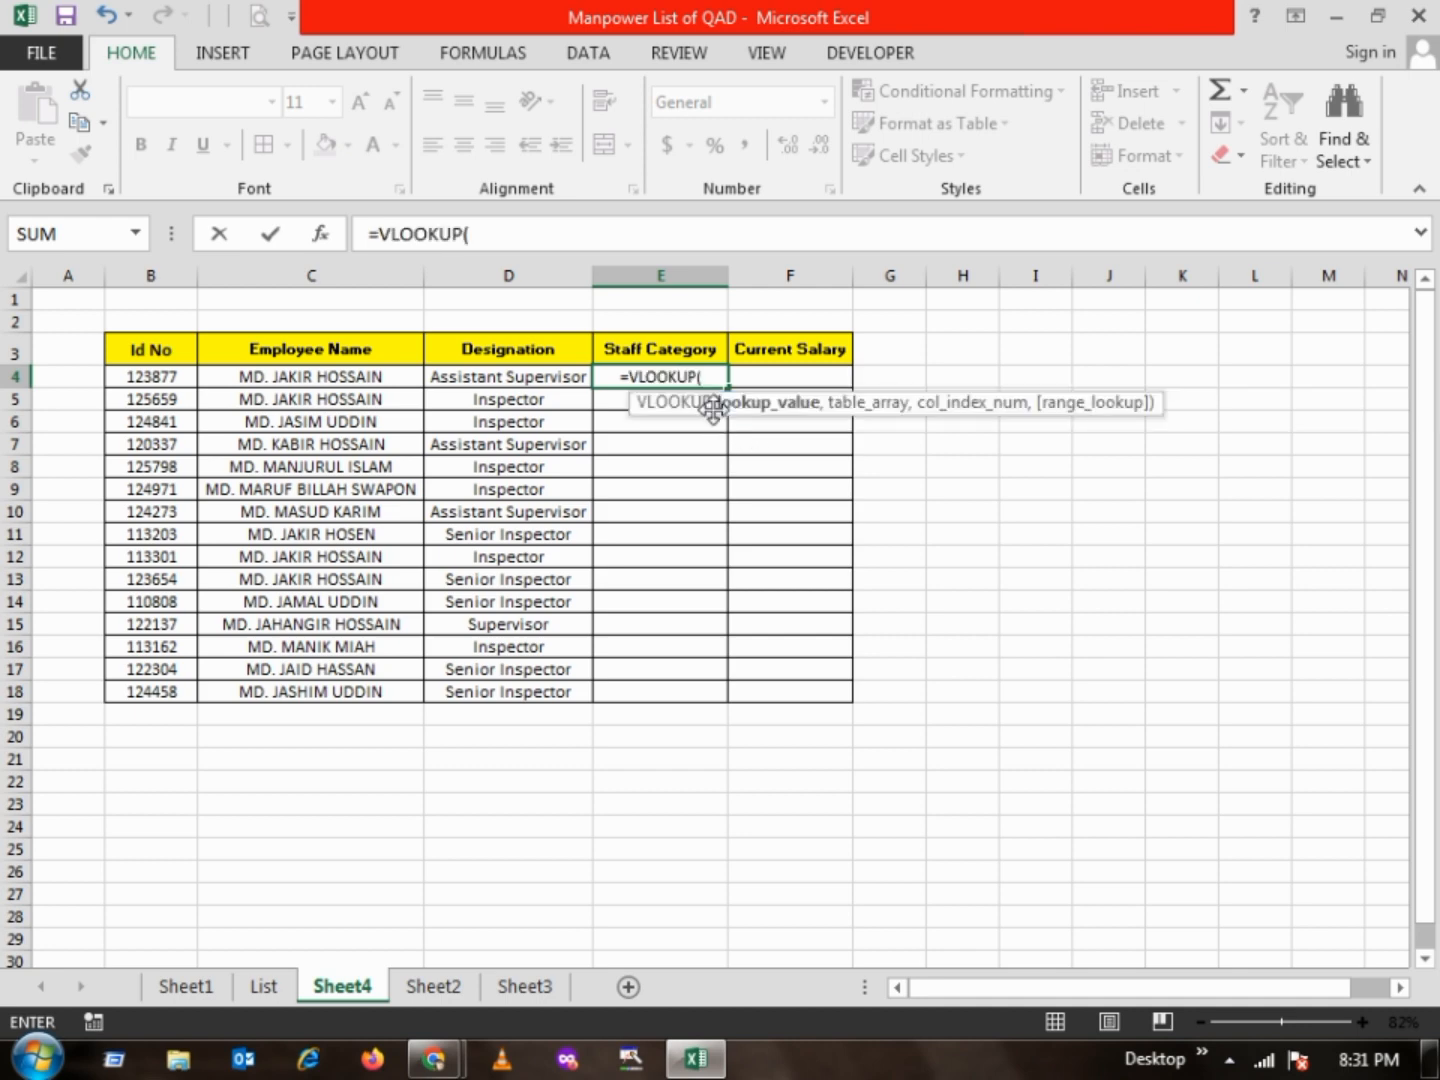
click(155, 376)
text(,)
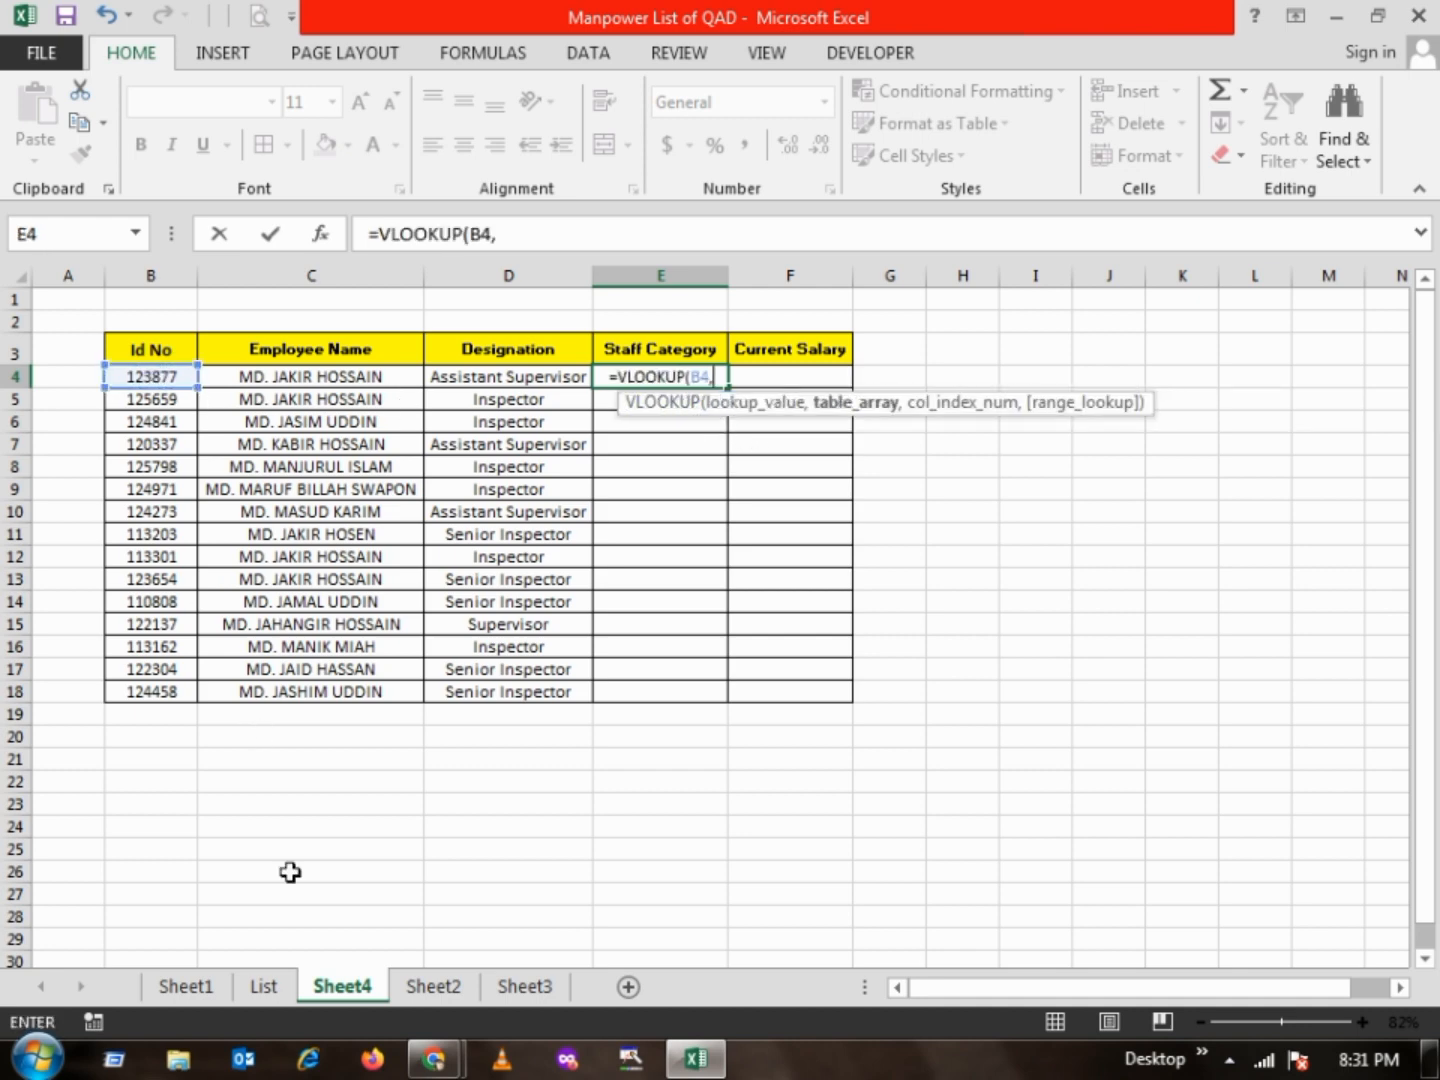
Complete the E4 formula as =VLOOKUP(B4,List!B:H,7,0), using columns B to H of the List sheet as table array
click(264, 986)
click(139, 279)
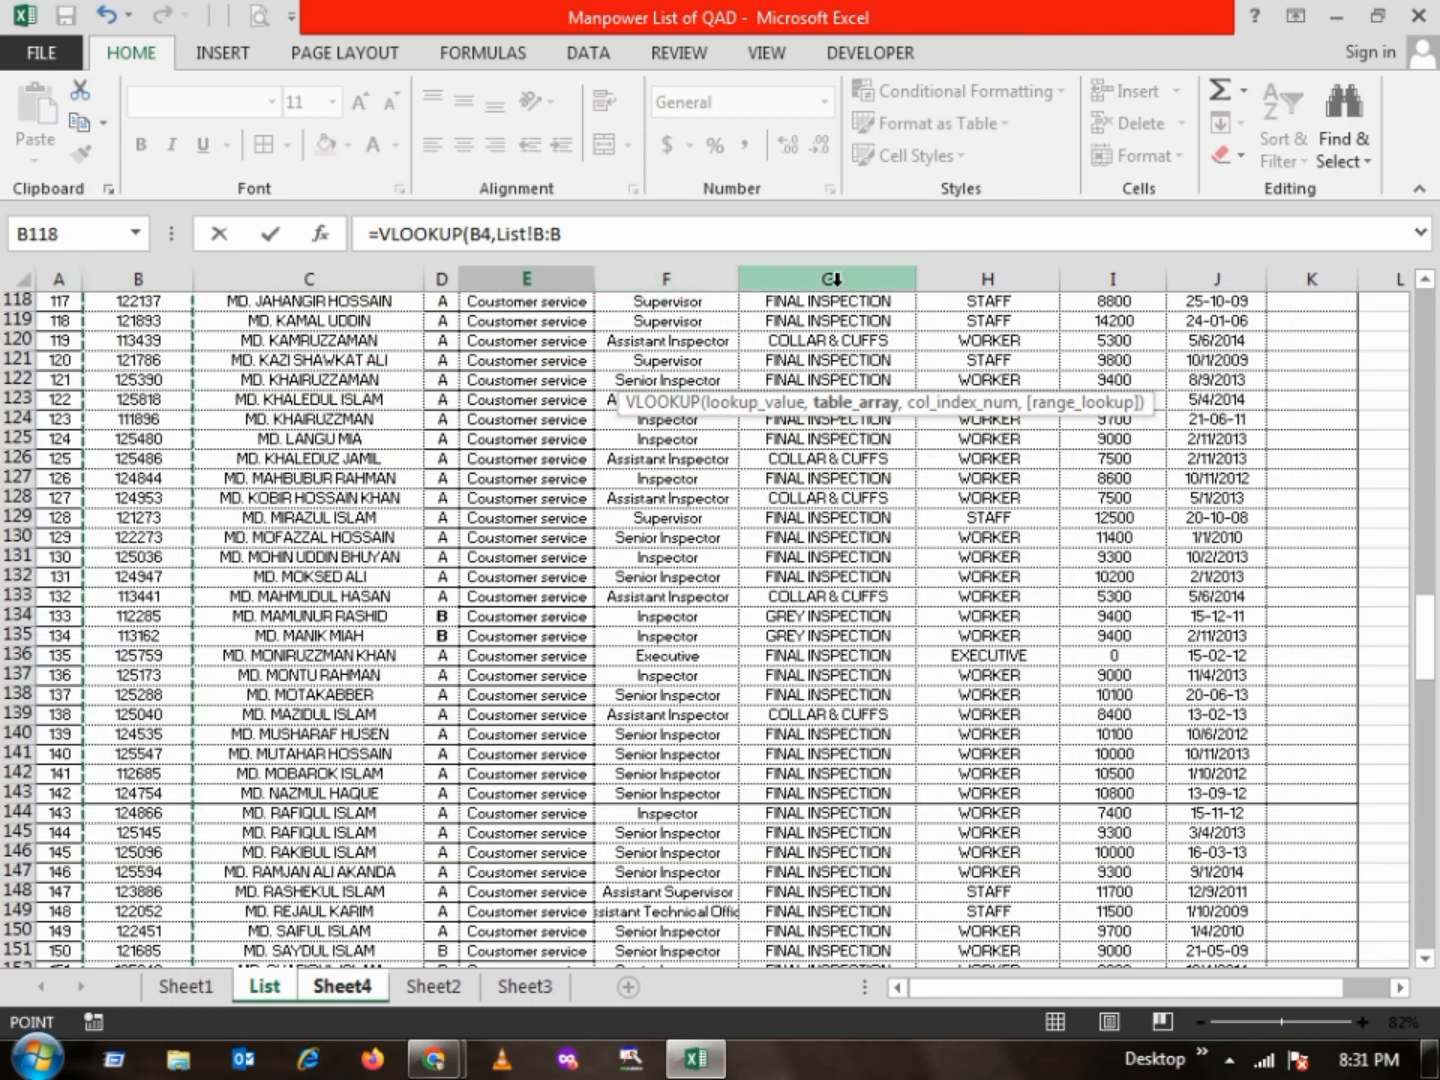
drag(941, 279, 950, 279)
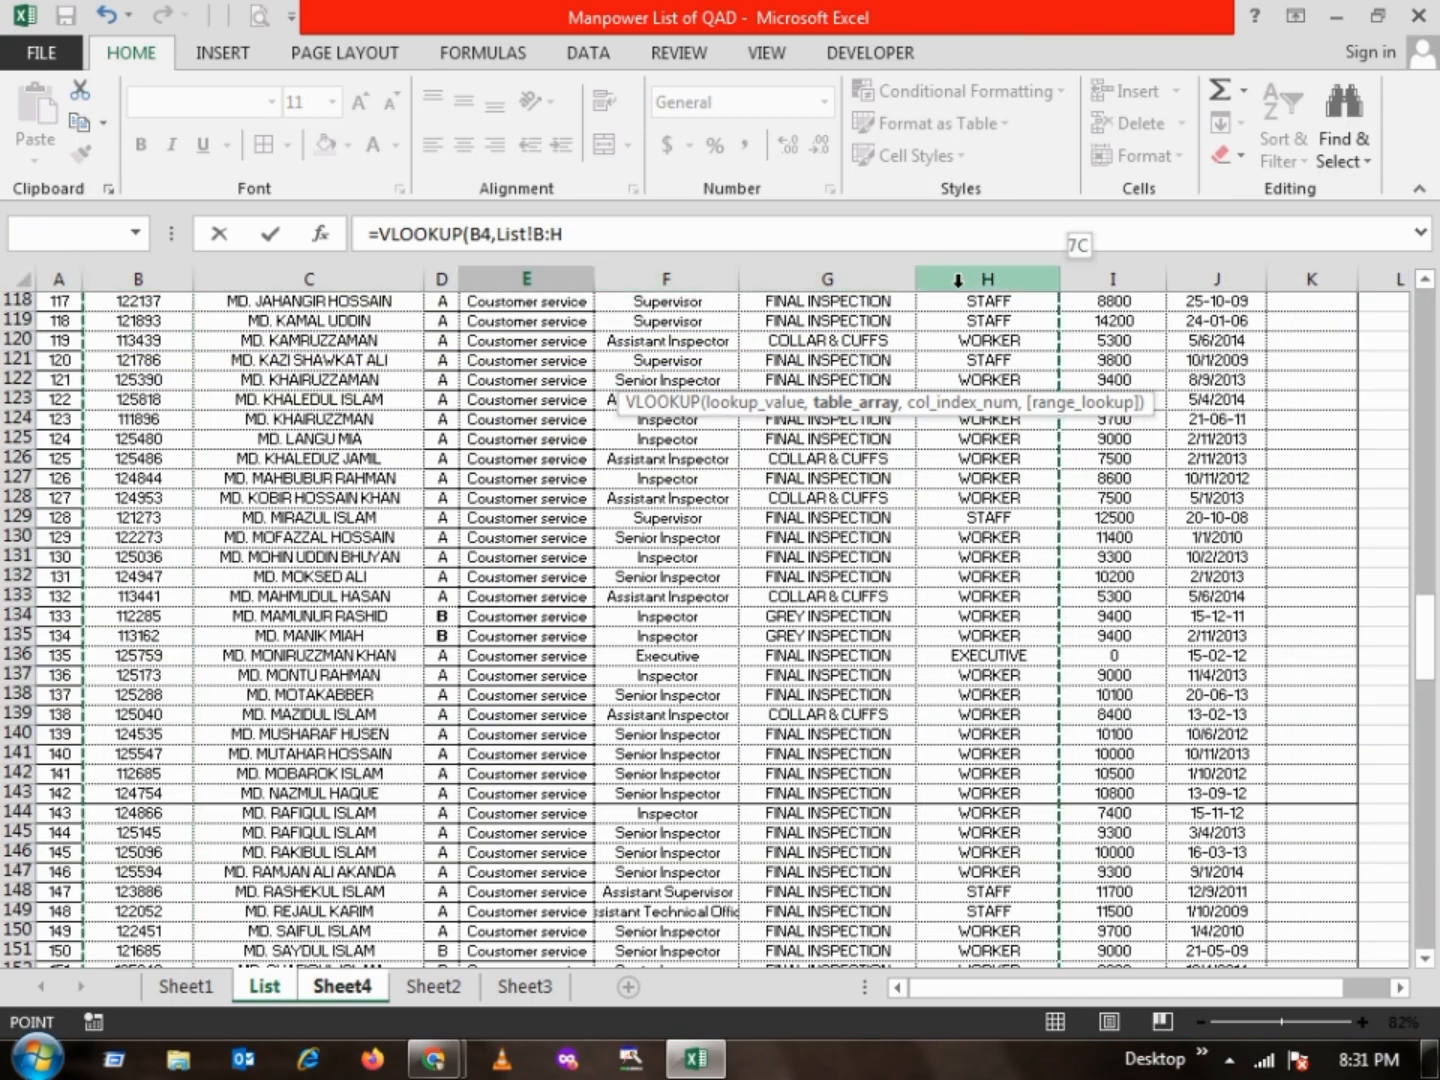
text(,7,0))
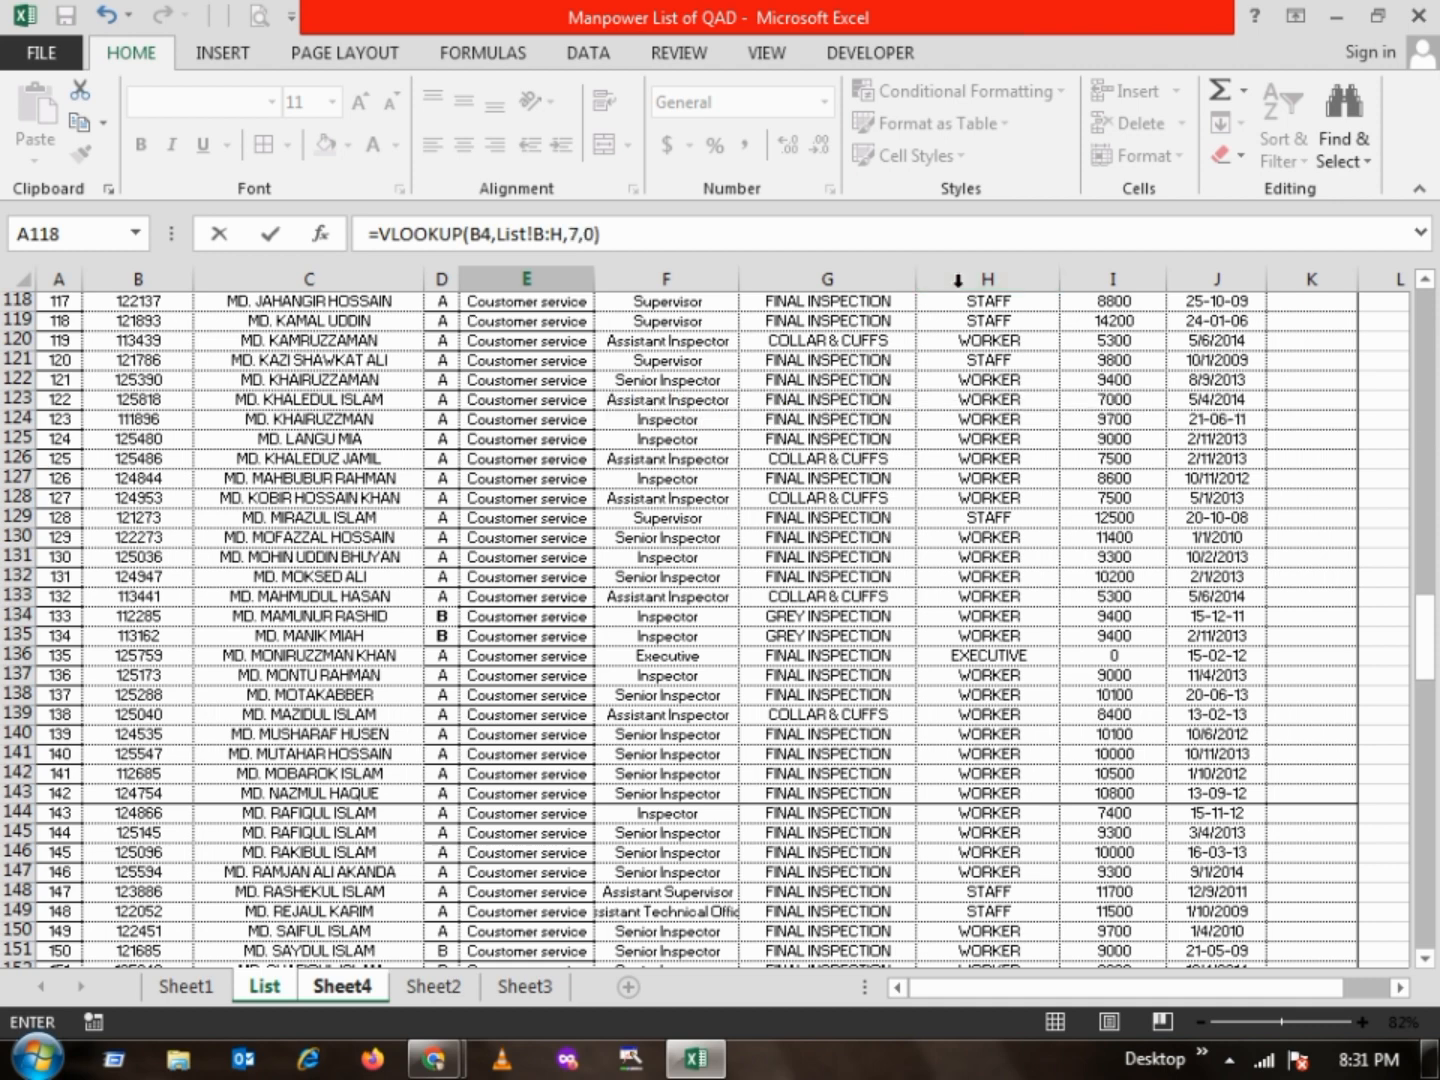
key(Return)
key(Up)
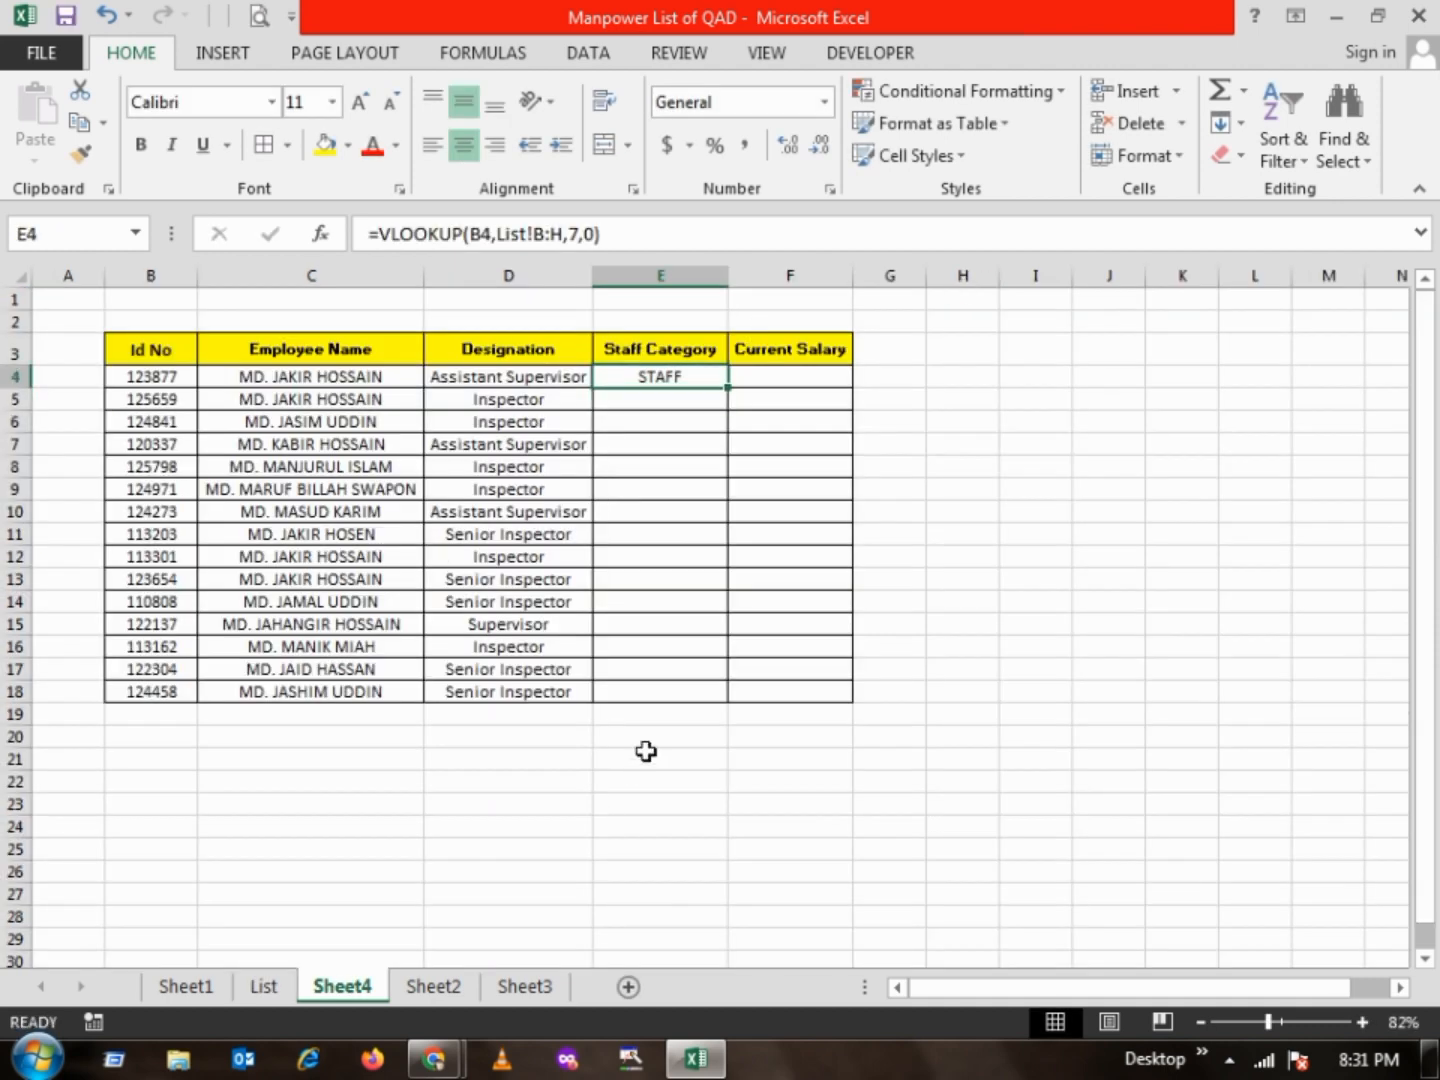
Fill the E4 Staff Category formula down through E18
shift+click(646, 698)
key(ctrl+d)
drag(748, 622, 766, 578)
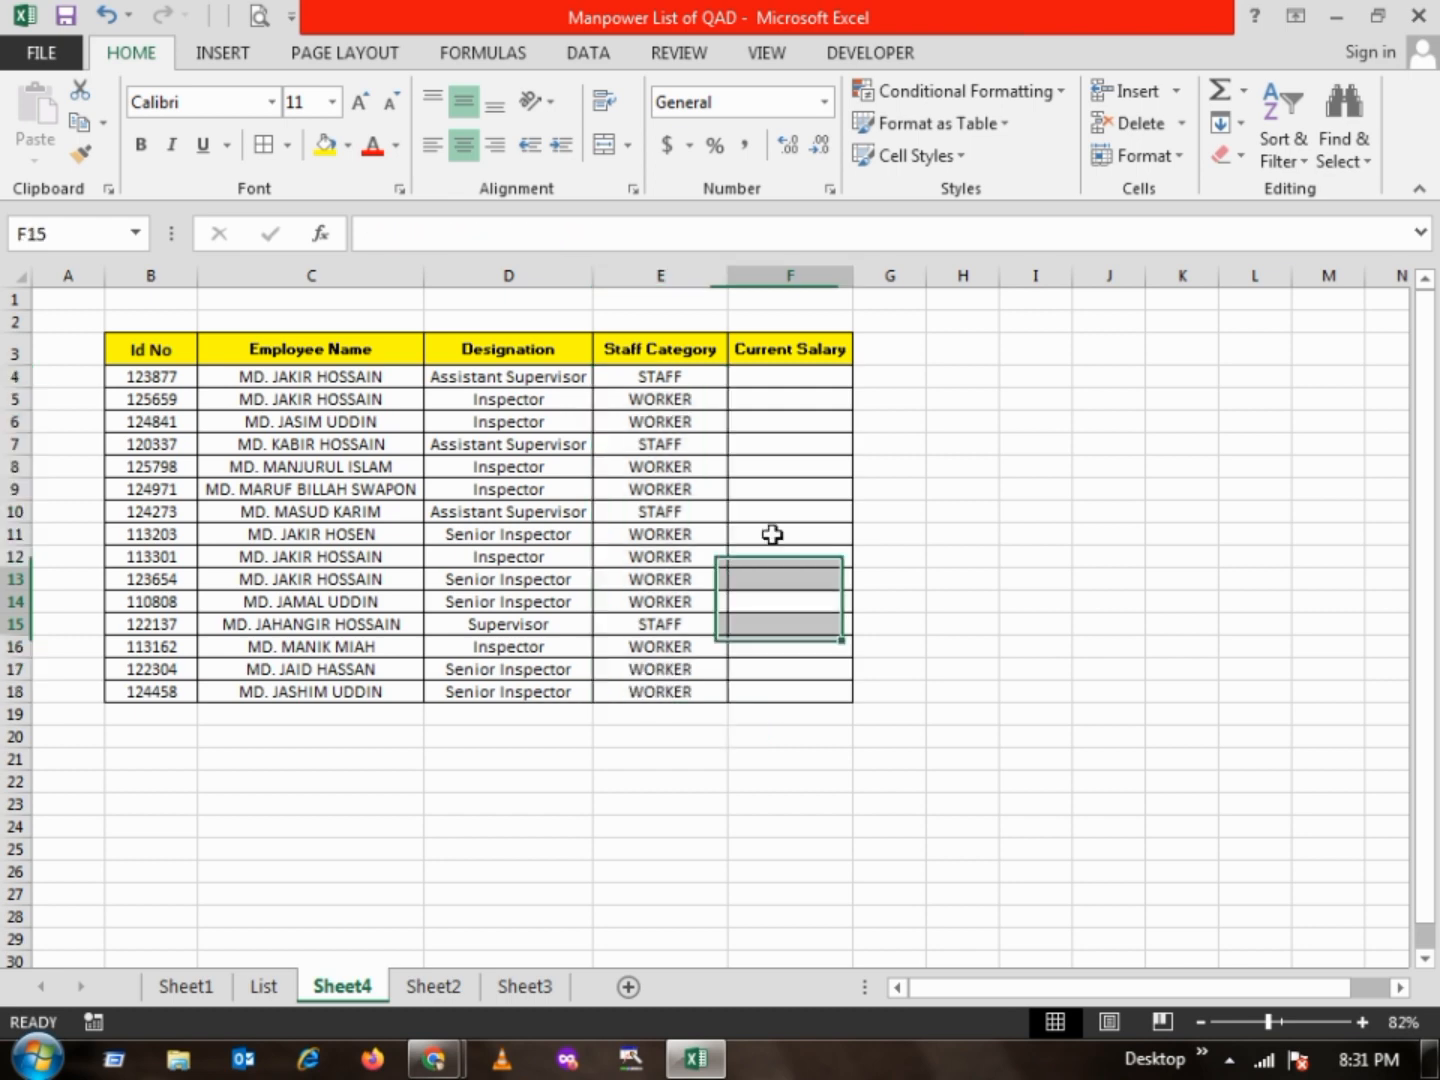
Begin a VLOOKUP formula in F4 under Current Salary, with the ID in B4 as the lookup value
click(780, 375)
text(=vloo)
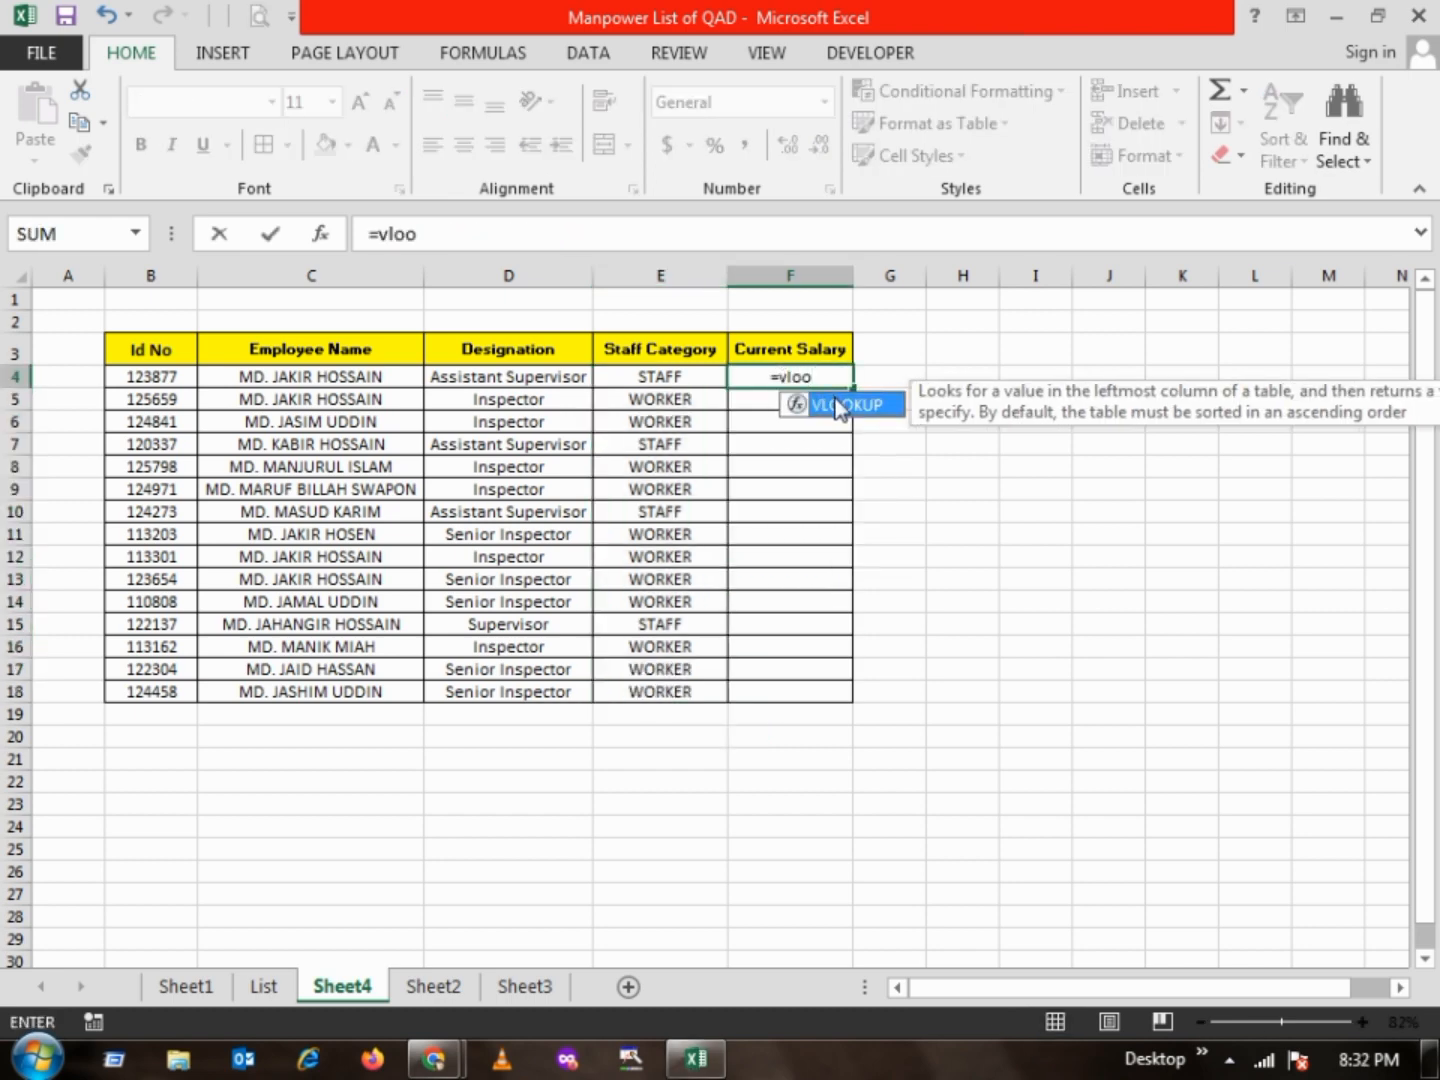
double_click(823, 403)
click(118, 375)
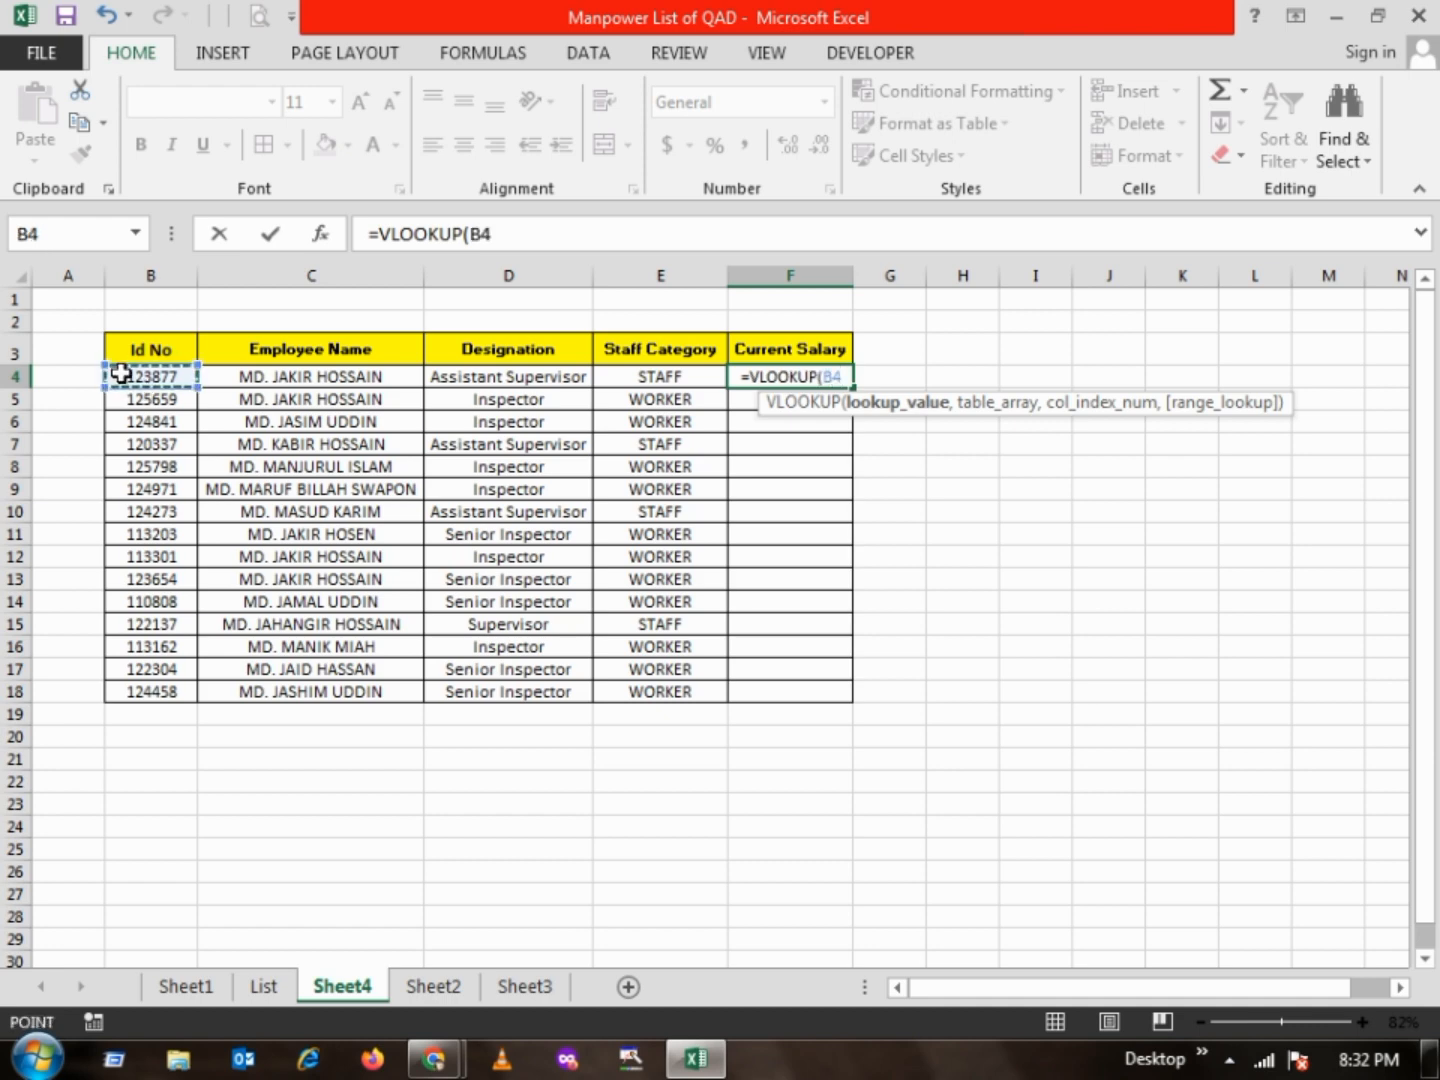
text(,)
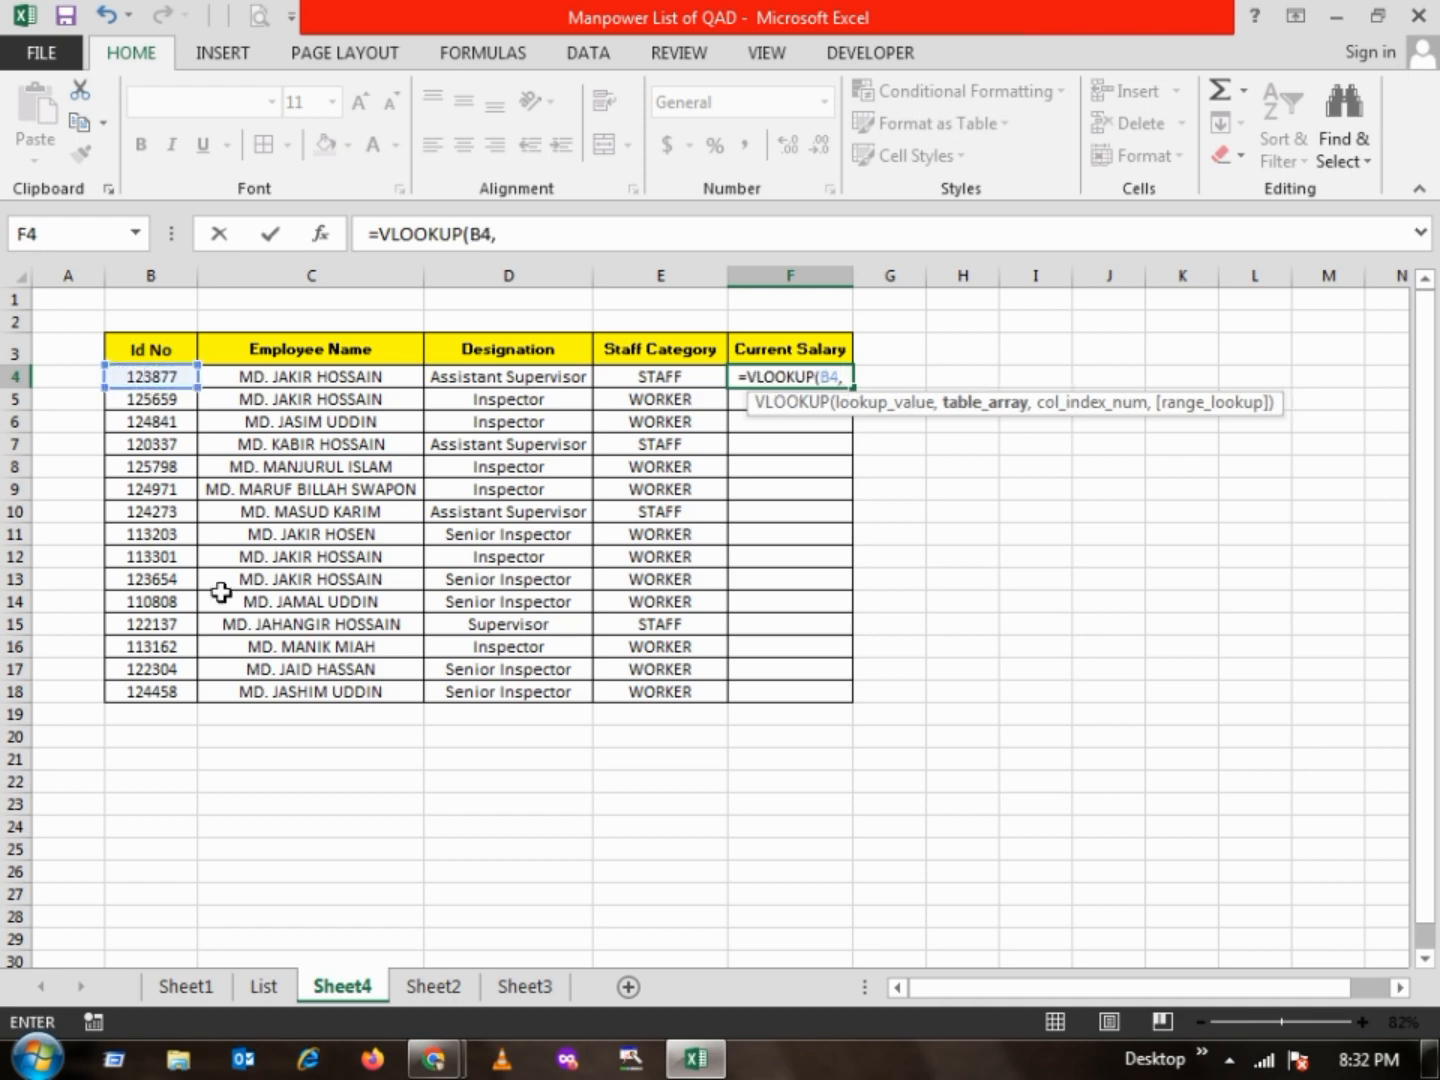
Complete the F4 formula as =VLOOKUP(B4,List!B:I,8,0), using columns B to I of the List sheet as table array
click(267, 988)
click(135, 278)
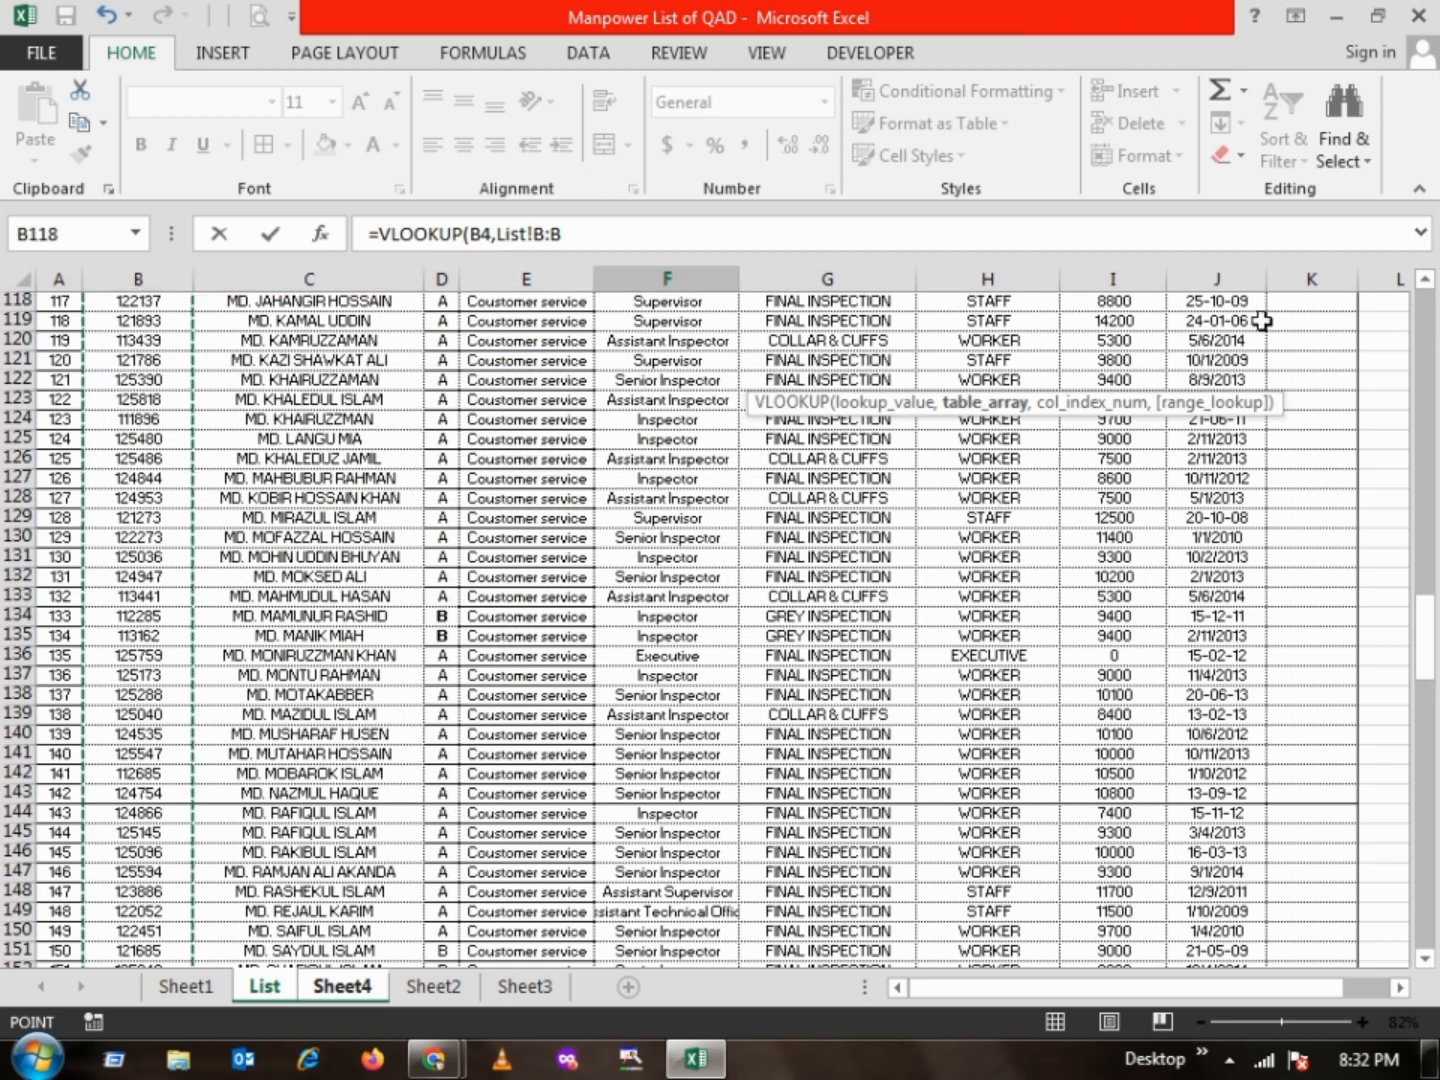
shift+click(1116, 281)
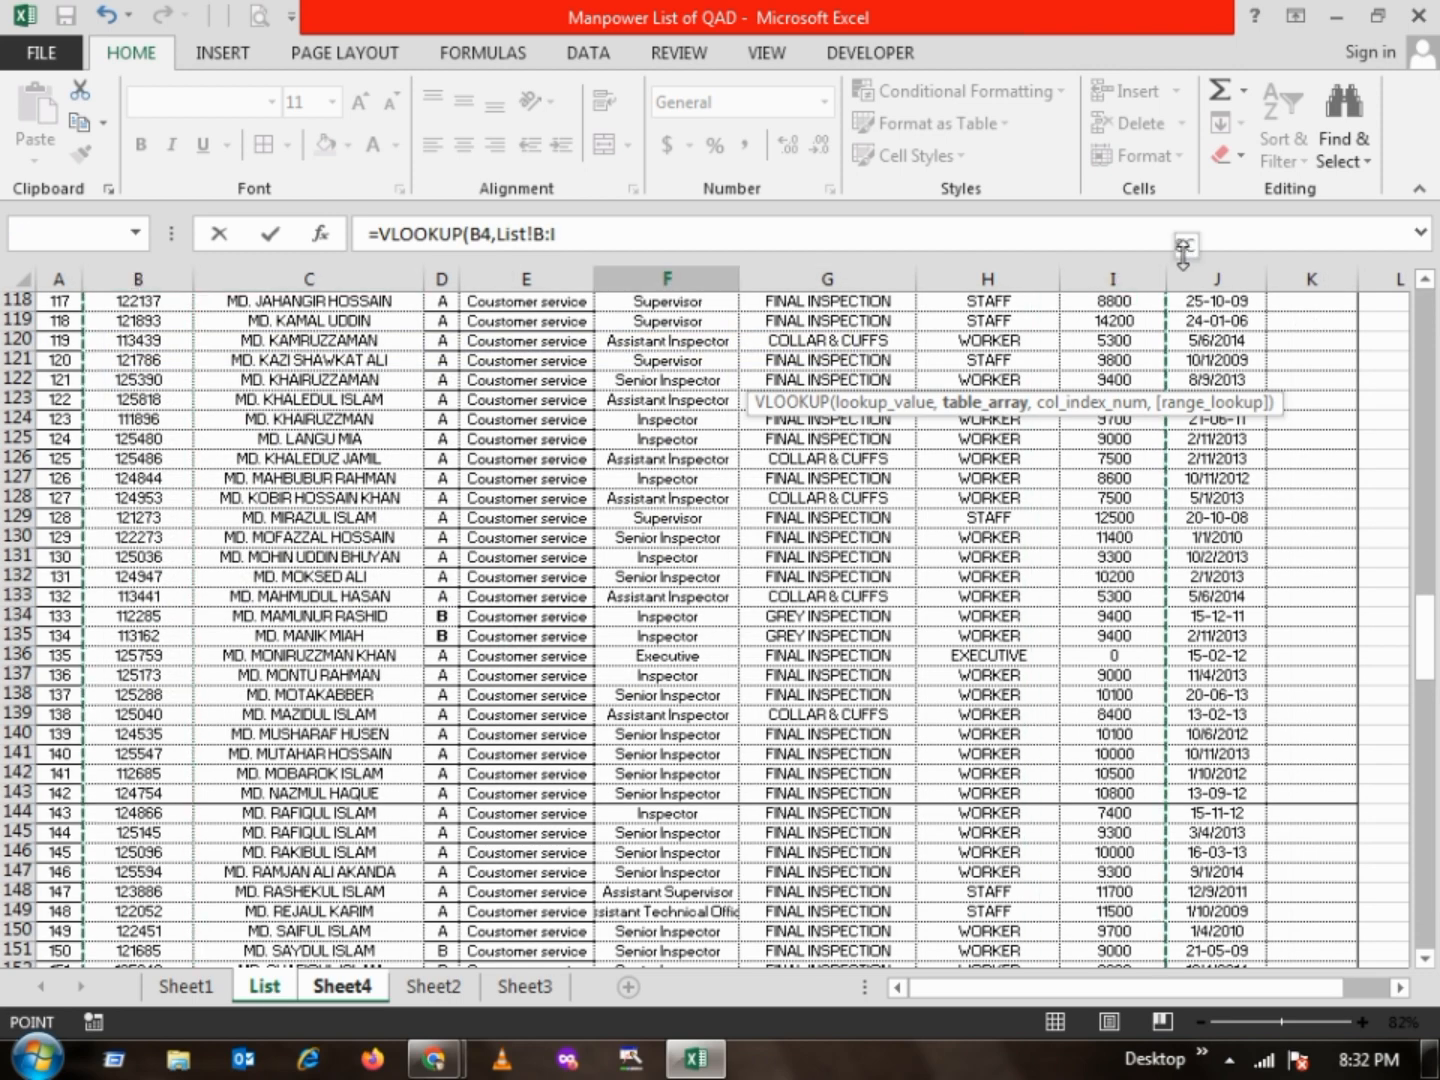
text(,8)
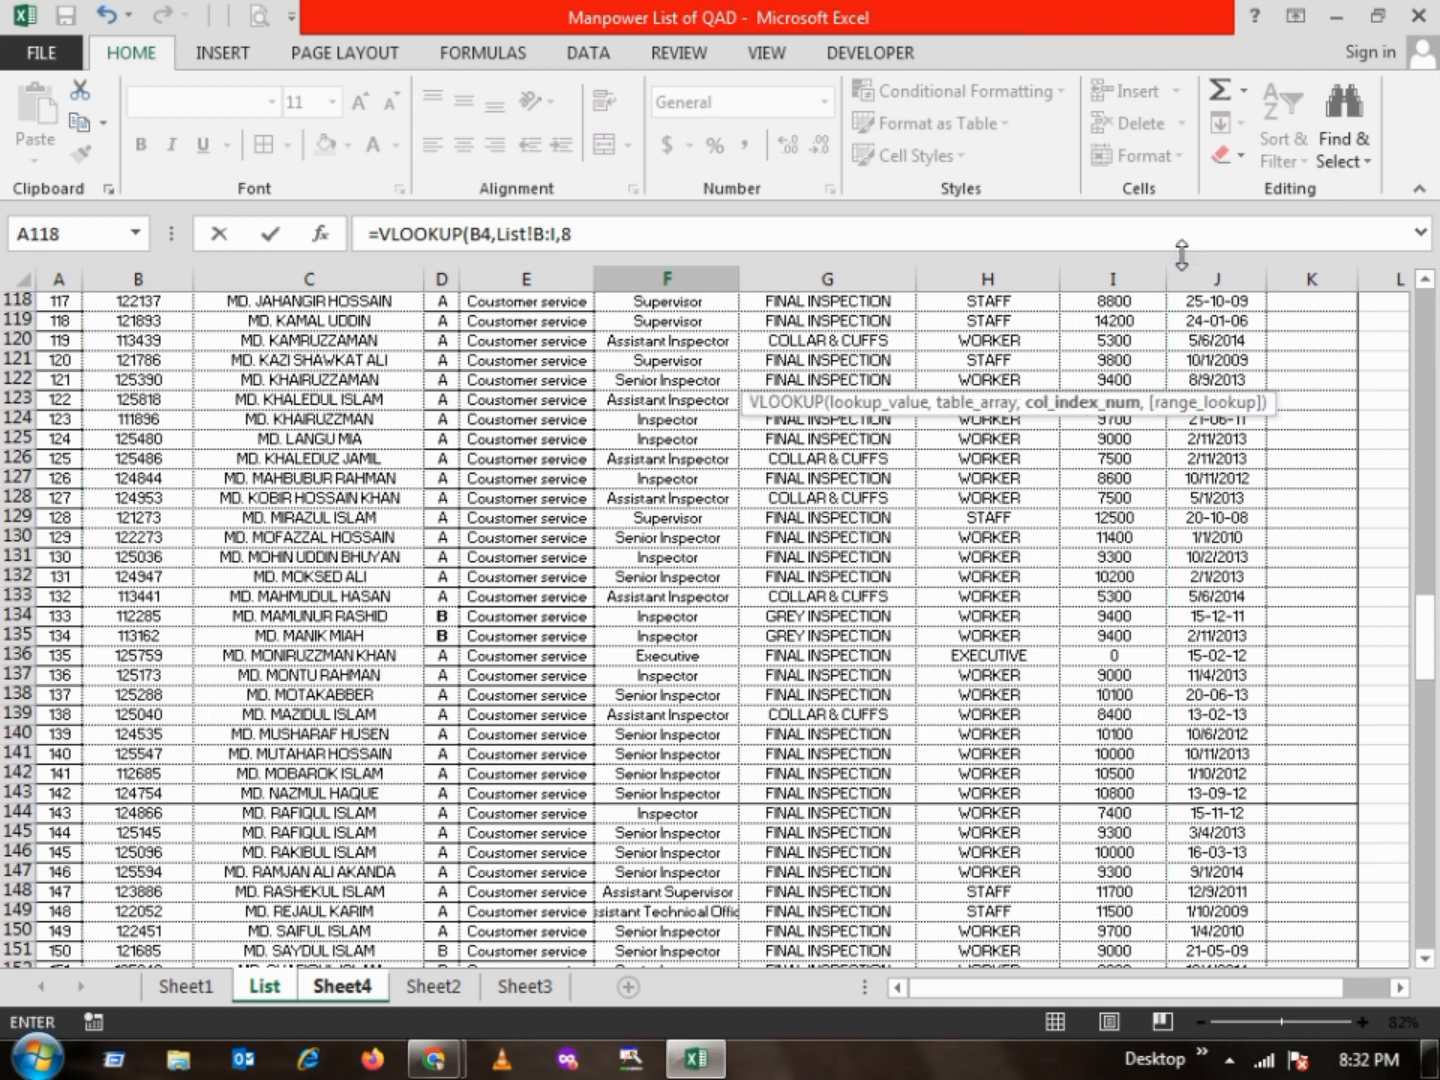
text(,0))
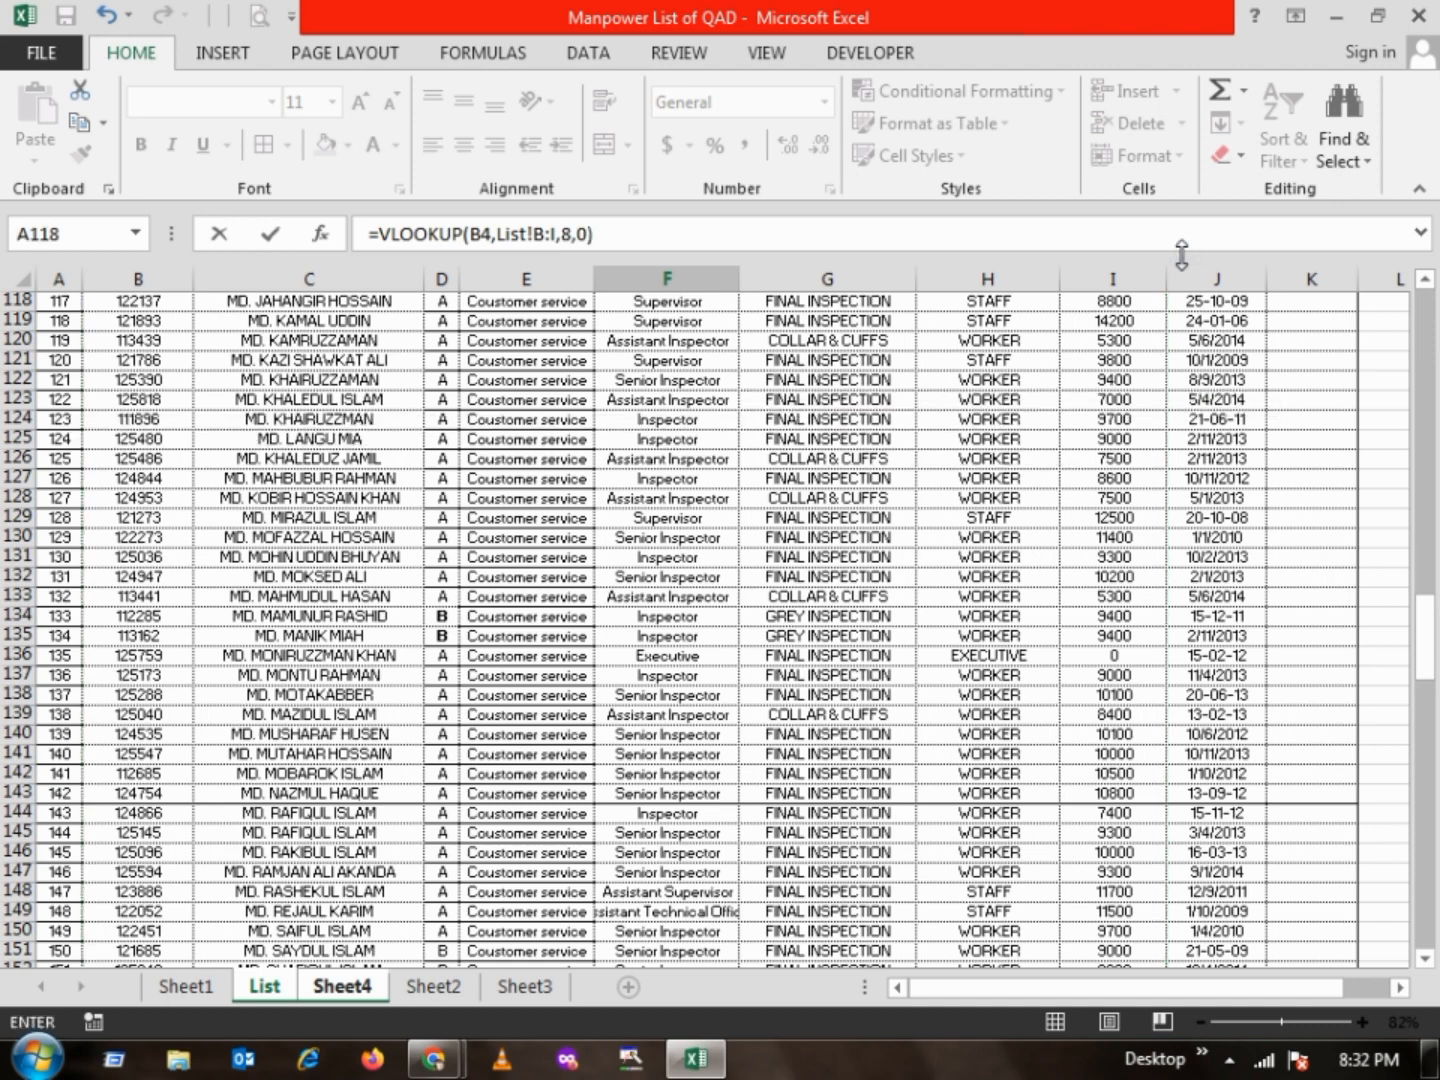
key(Return)
Fill the F4 Current Salary formula down through F18
click(797, 377)
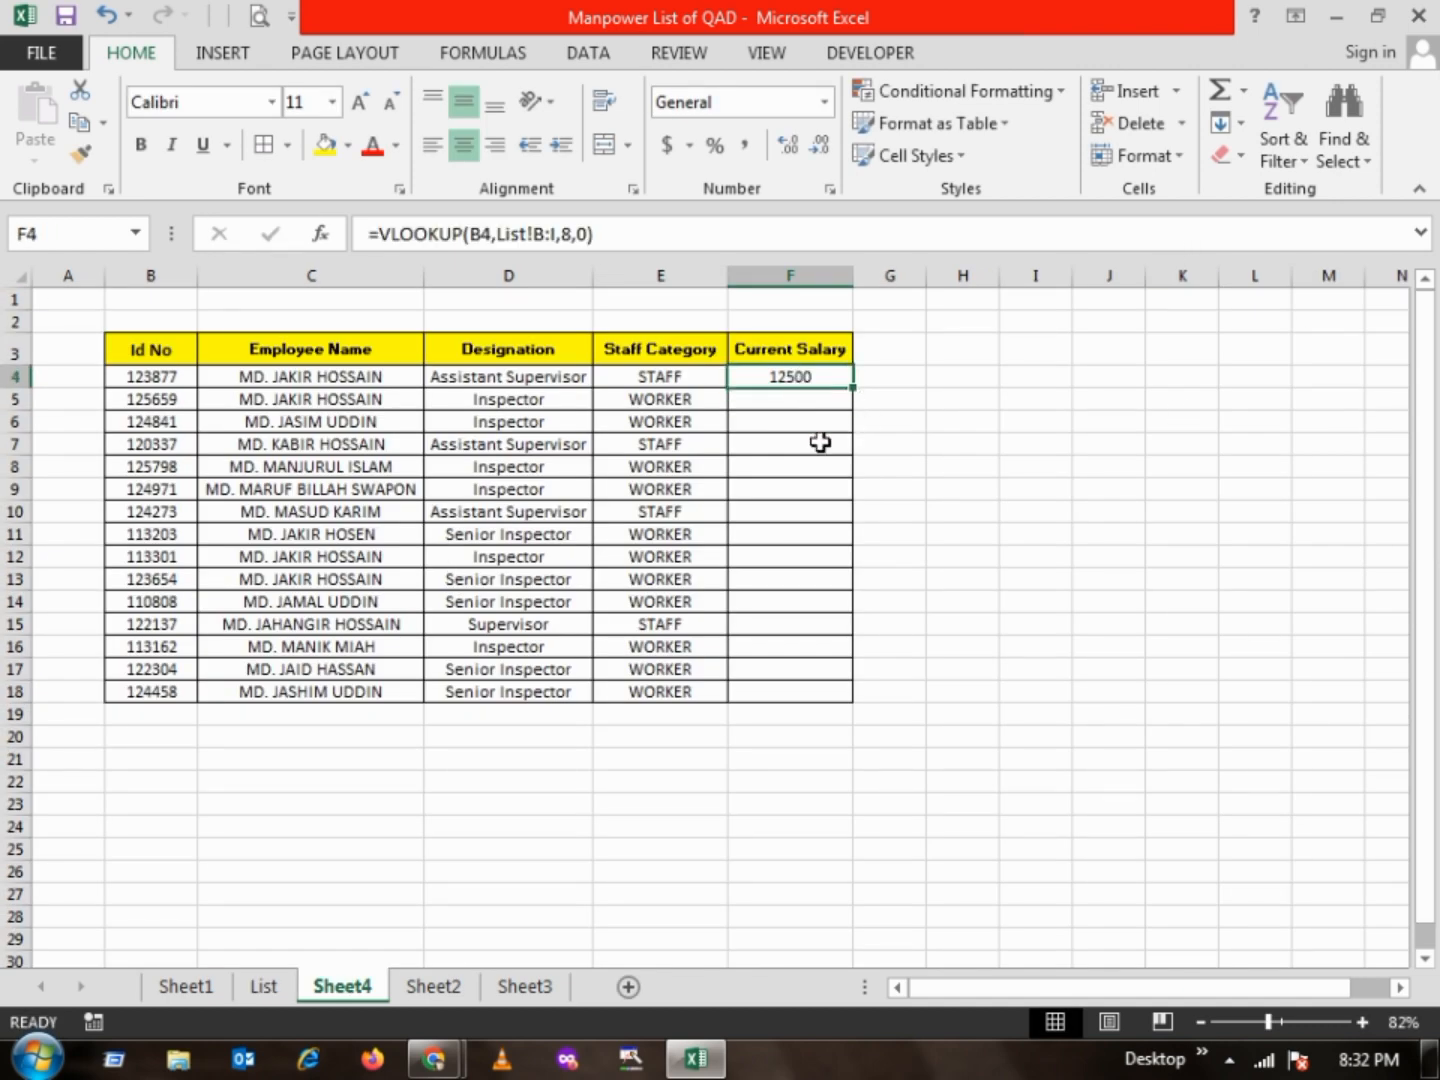
shift+click(763, 697)
key(ctrl+d)
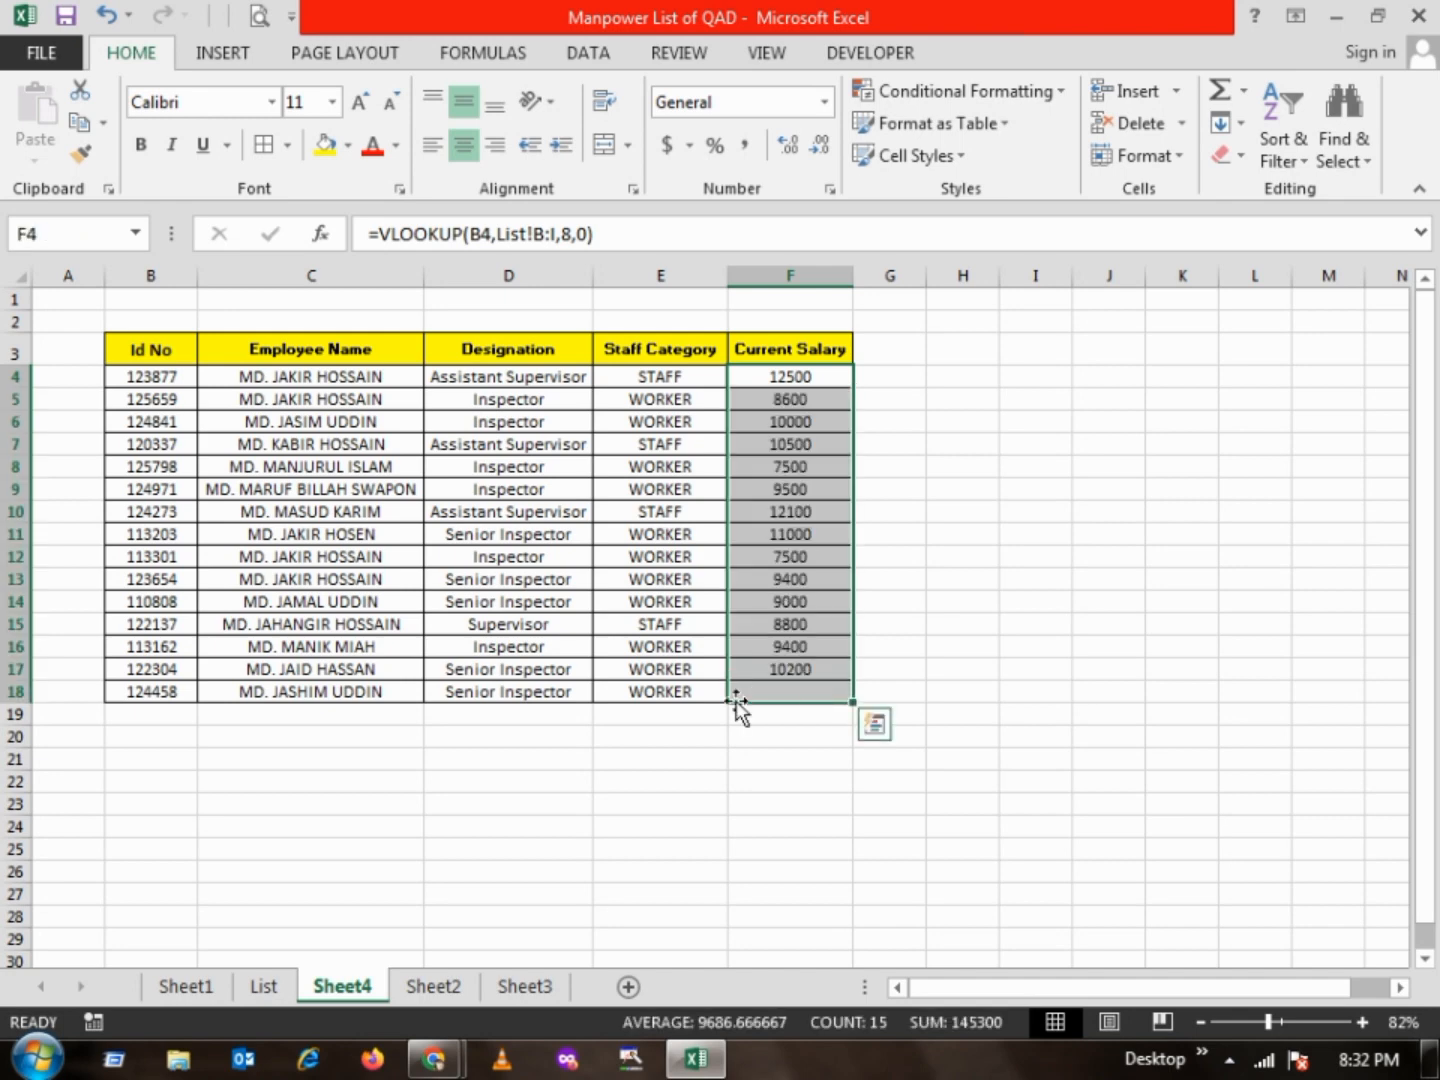
drag(640, 651, 568, 642)
drag(311, 511, 311, 490)
drag(176, 378, 794, 689)
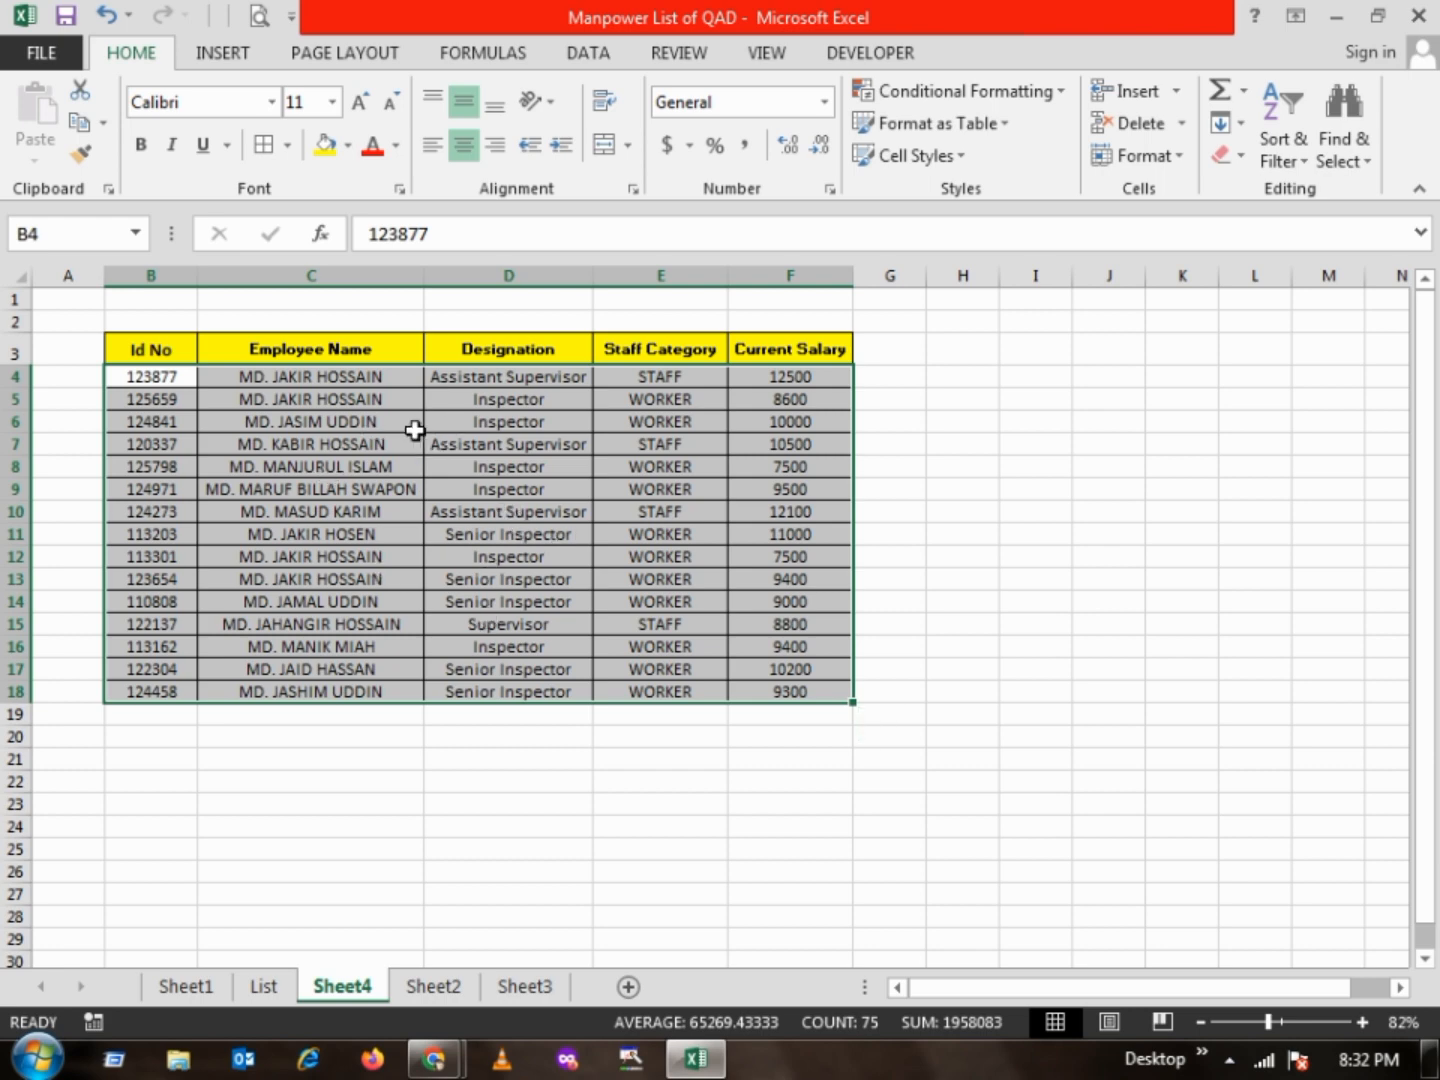
Copy the lookup results in C4:F18 and paste them over the same range as values only
click(318, 376)
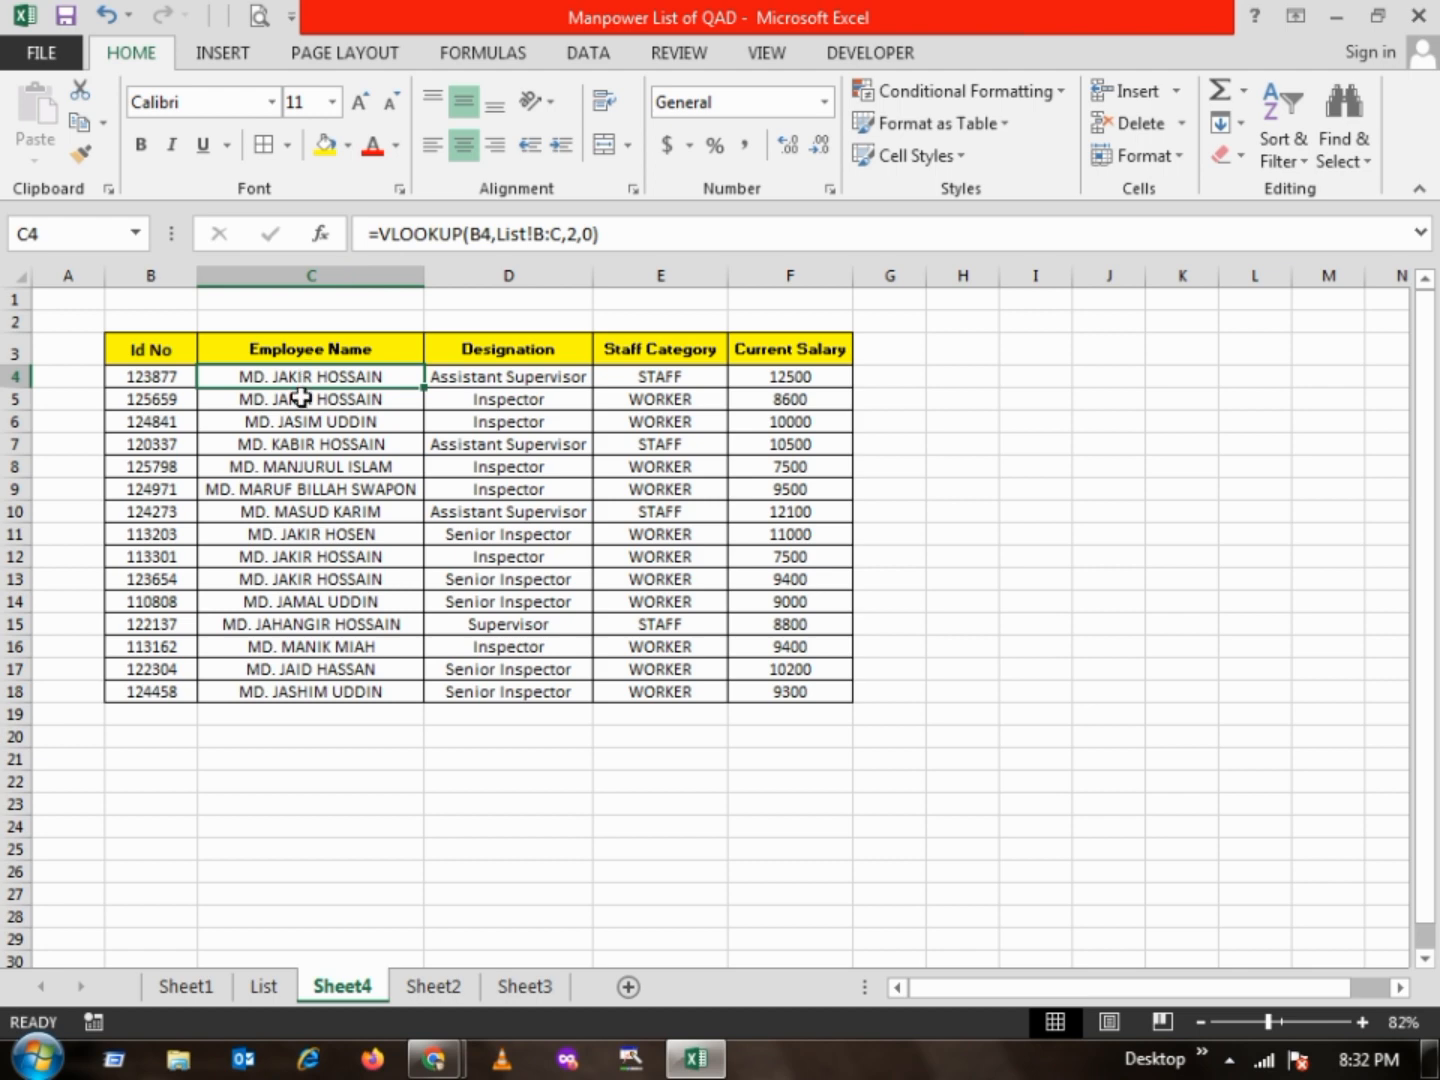
shift+click(767, 690)
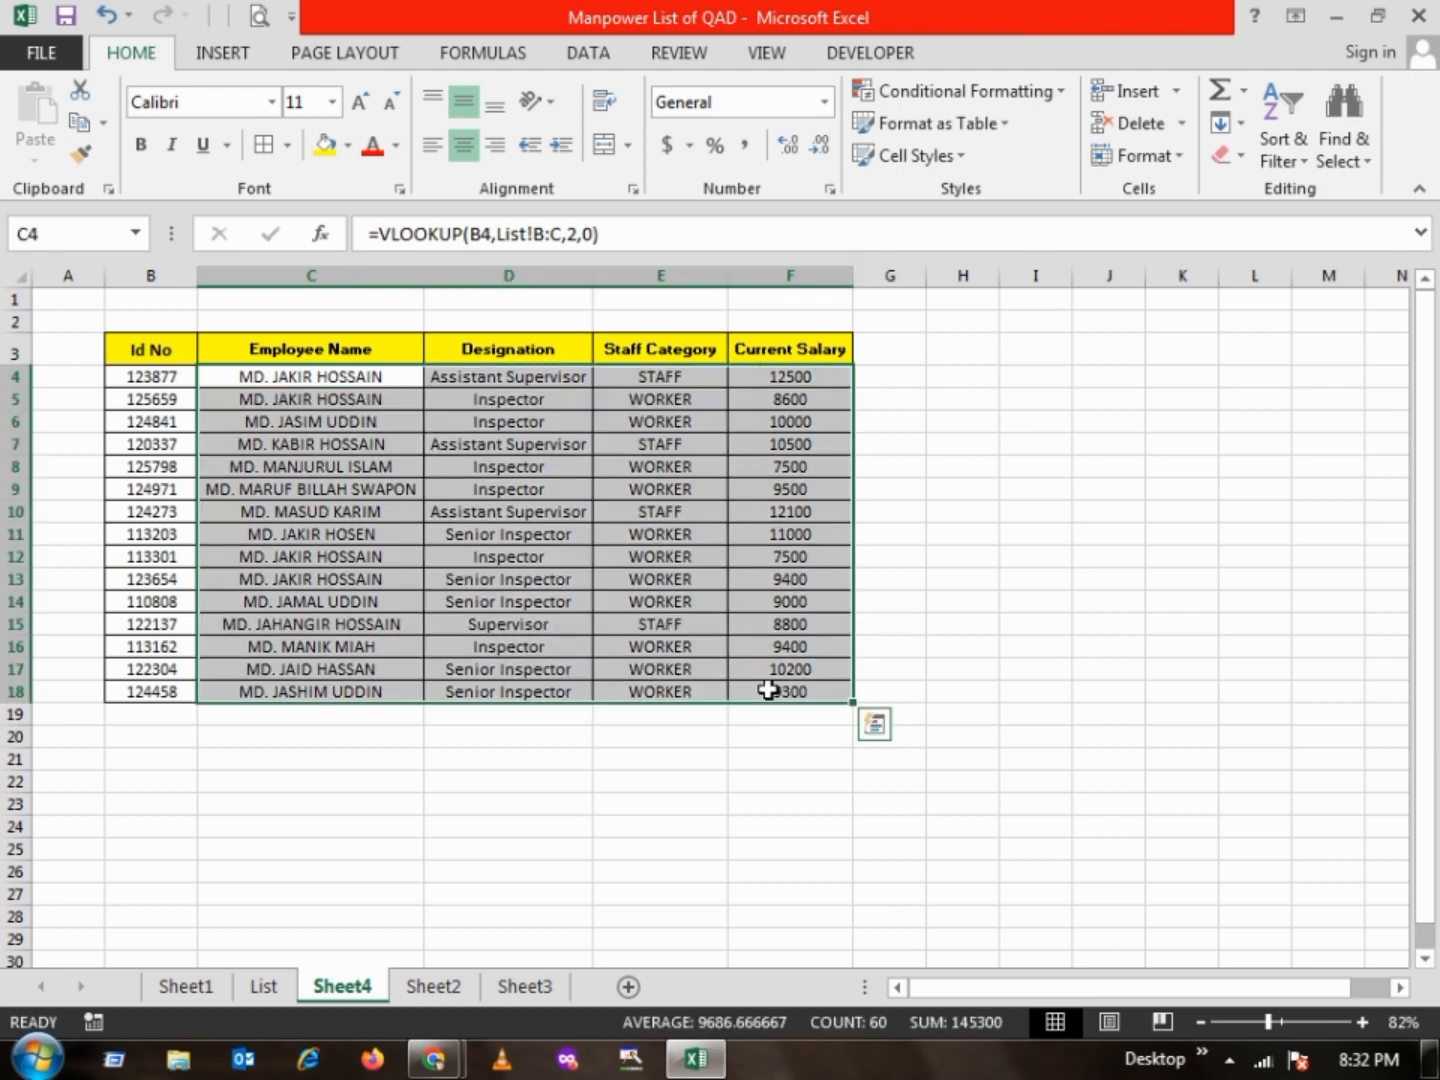
key(ctrl+c)
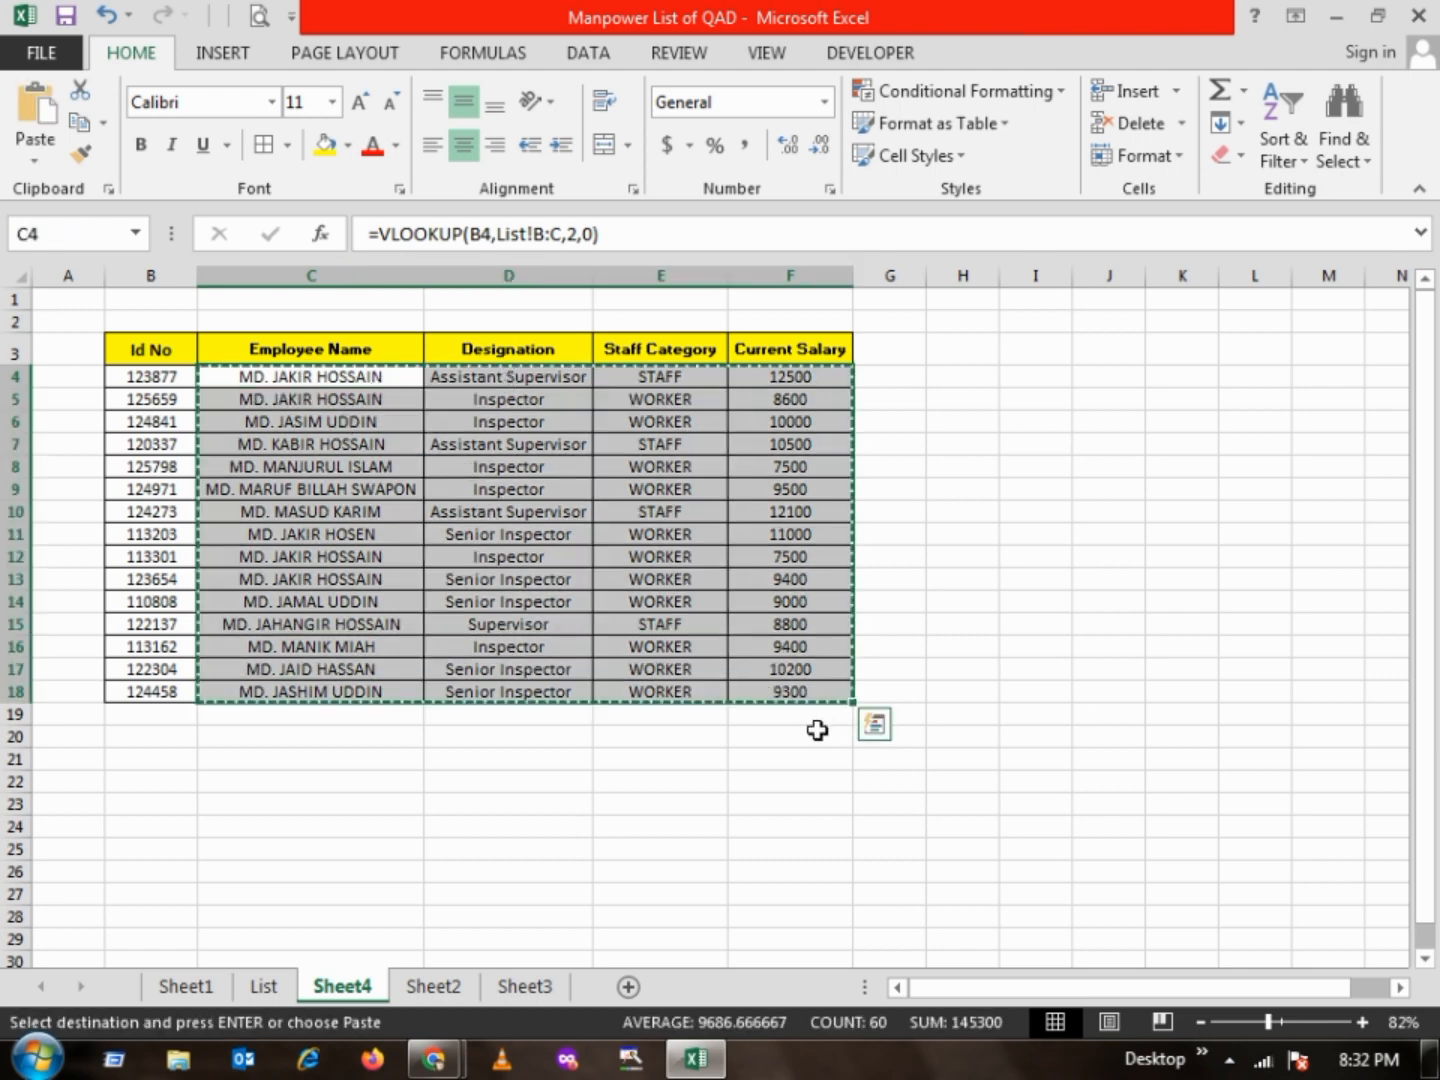
right_click(242, 387)
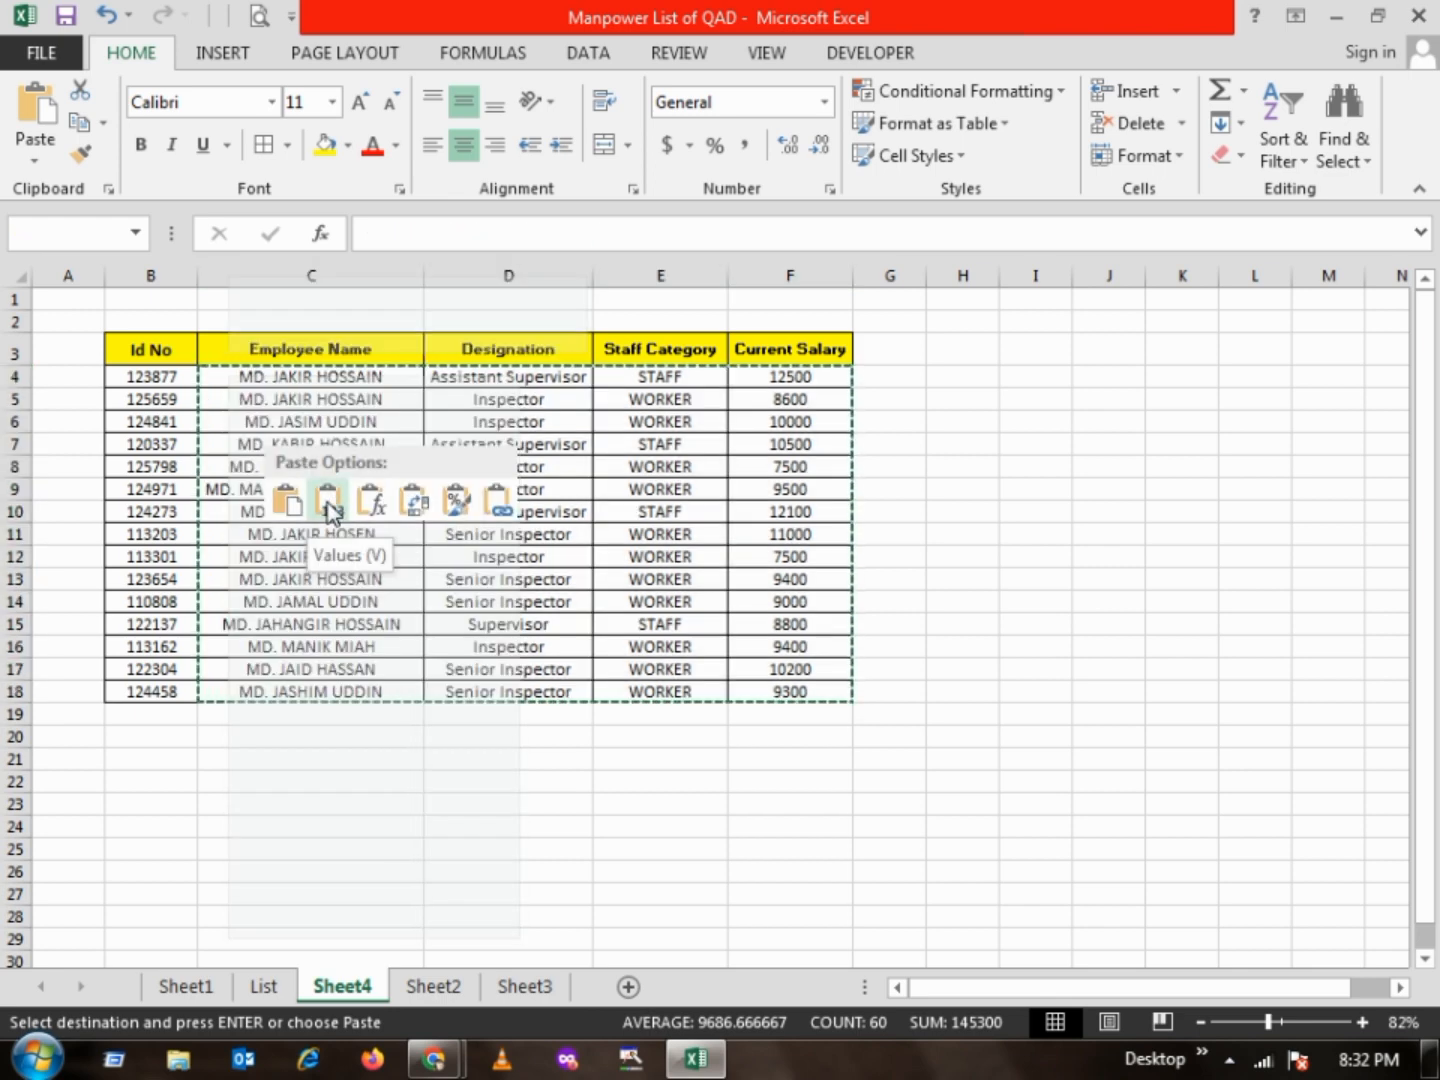
click(329, 508)
Check whether D11, D5 and C8 hold plain values instead of formulas, and select the whole table B3:F18
click(450, 531)
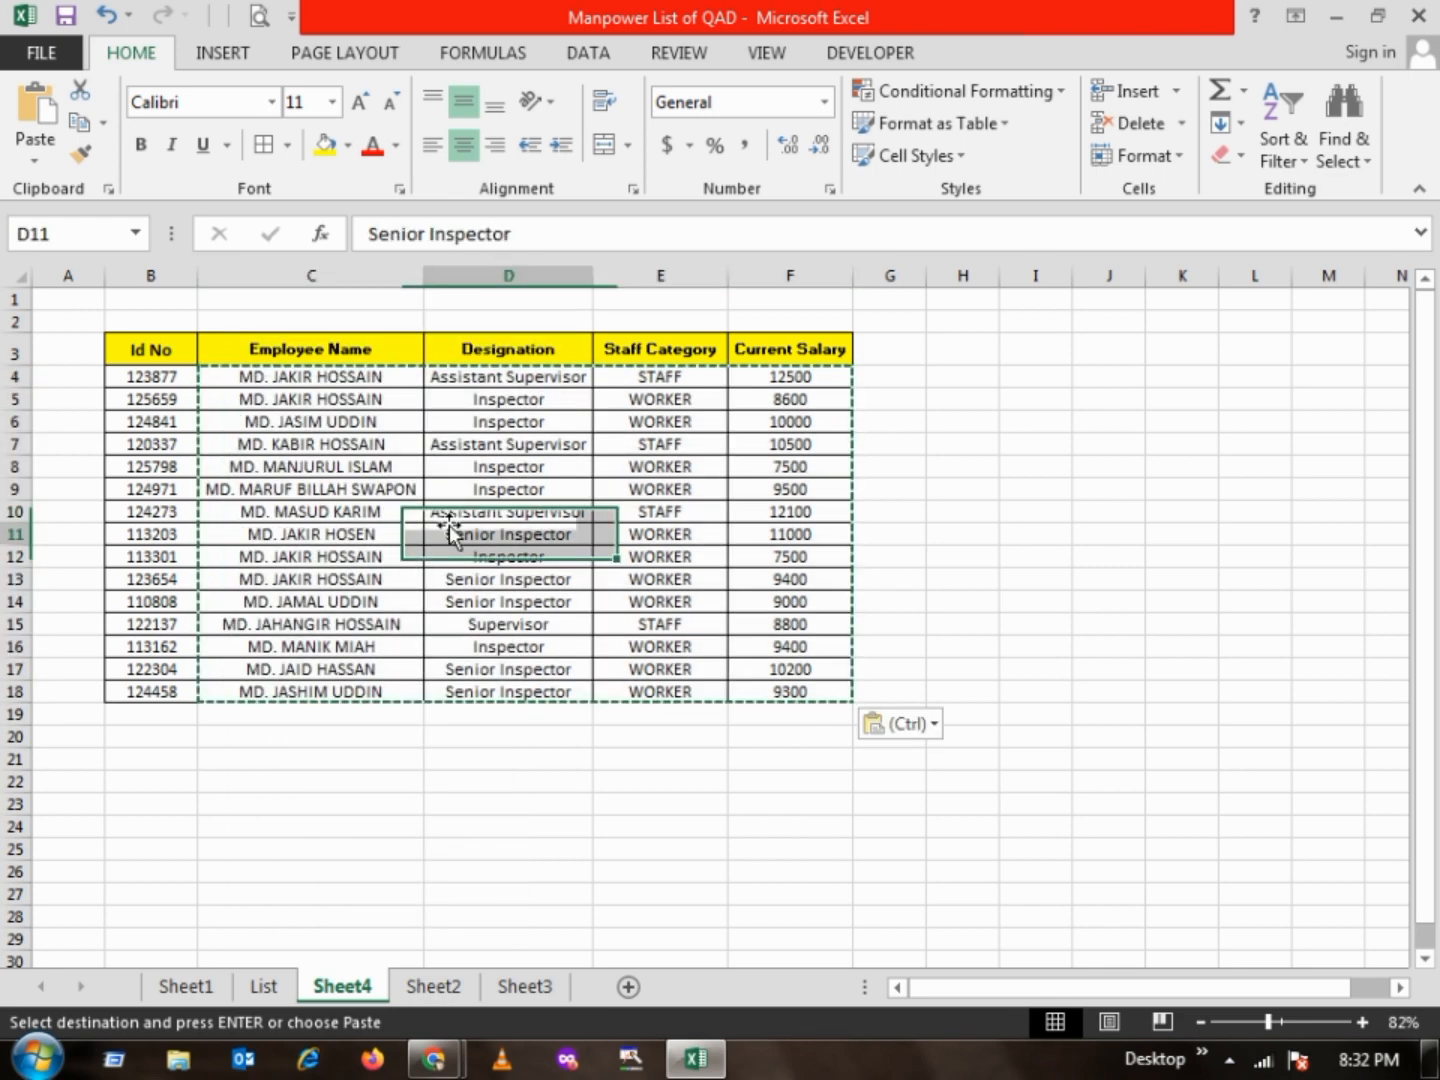
click(505, 400)
drag(453, 234, 380, 231)
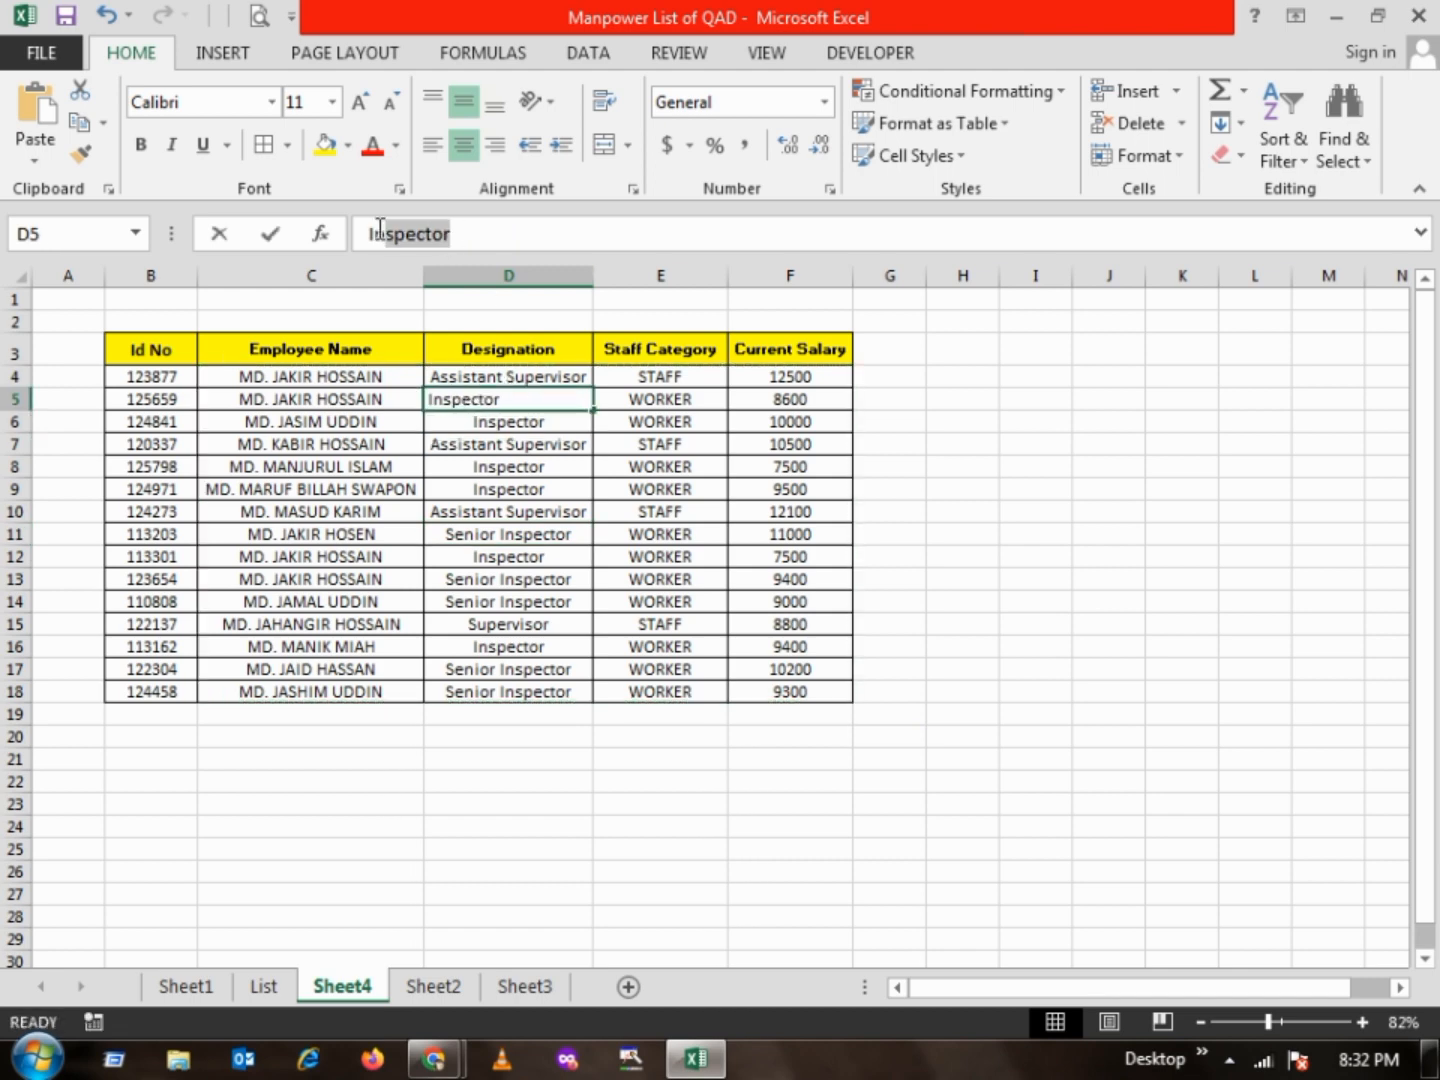
click(331, 466)
drag(576, 235, 276, 246)
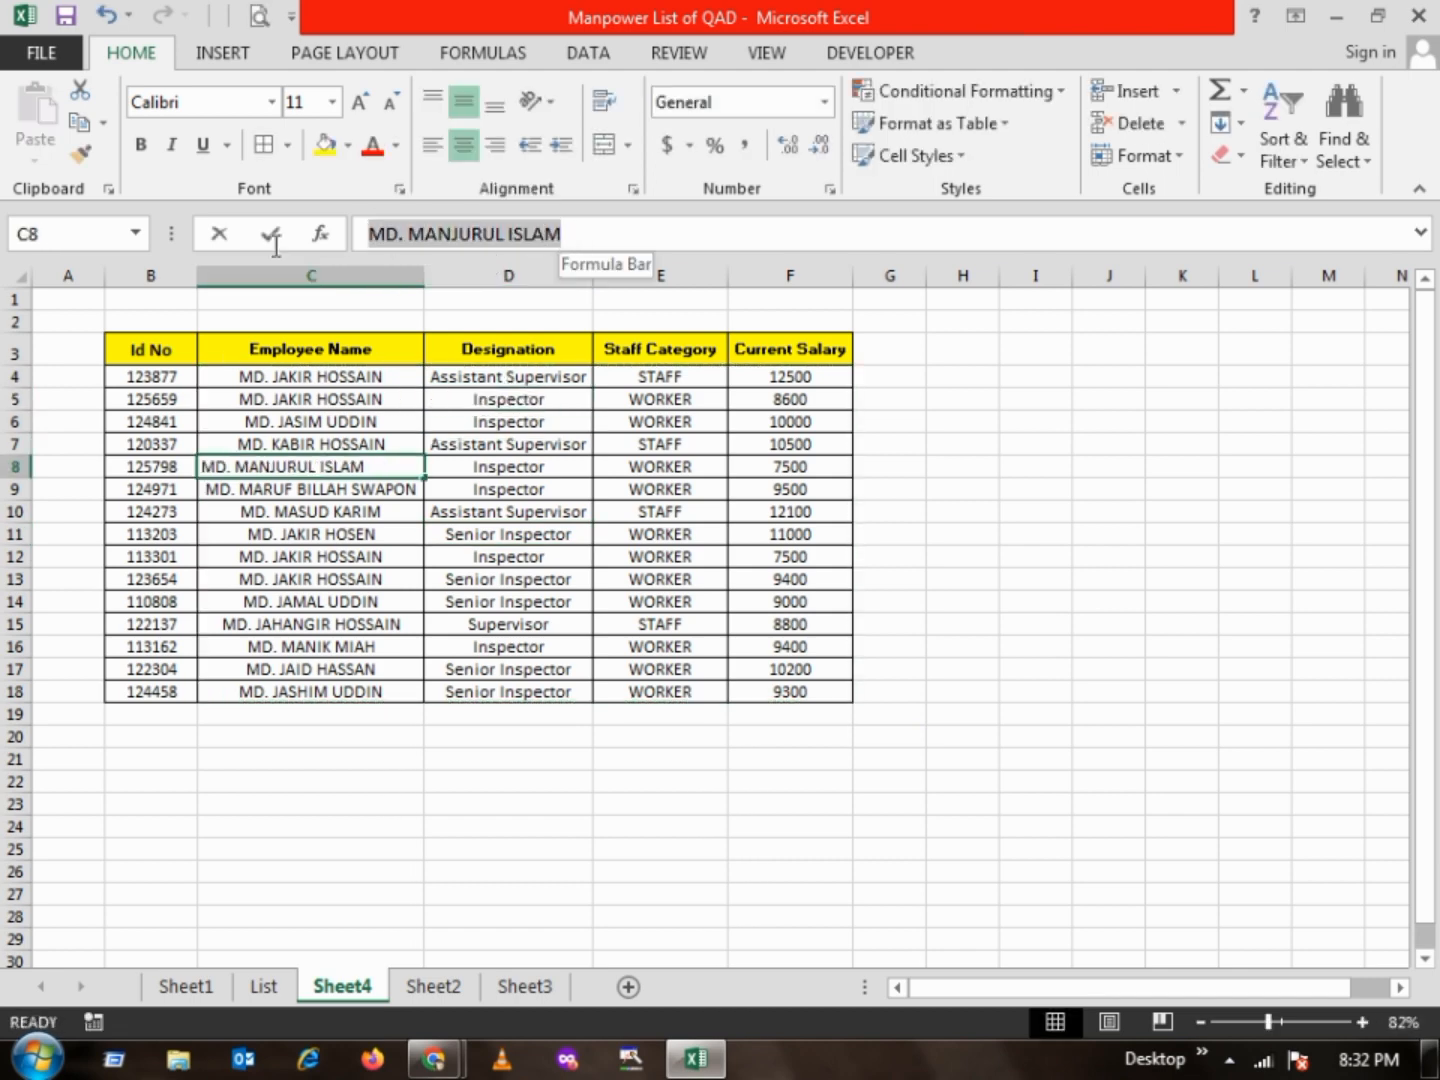
click(264, 479)
drag(152, 339, 782, 693)
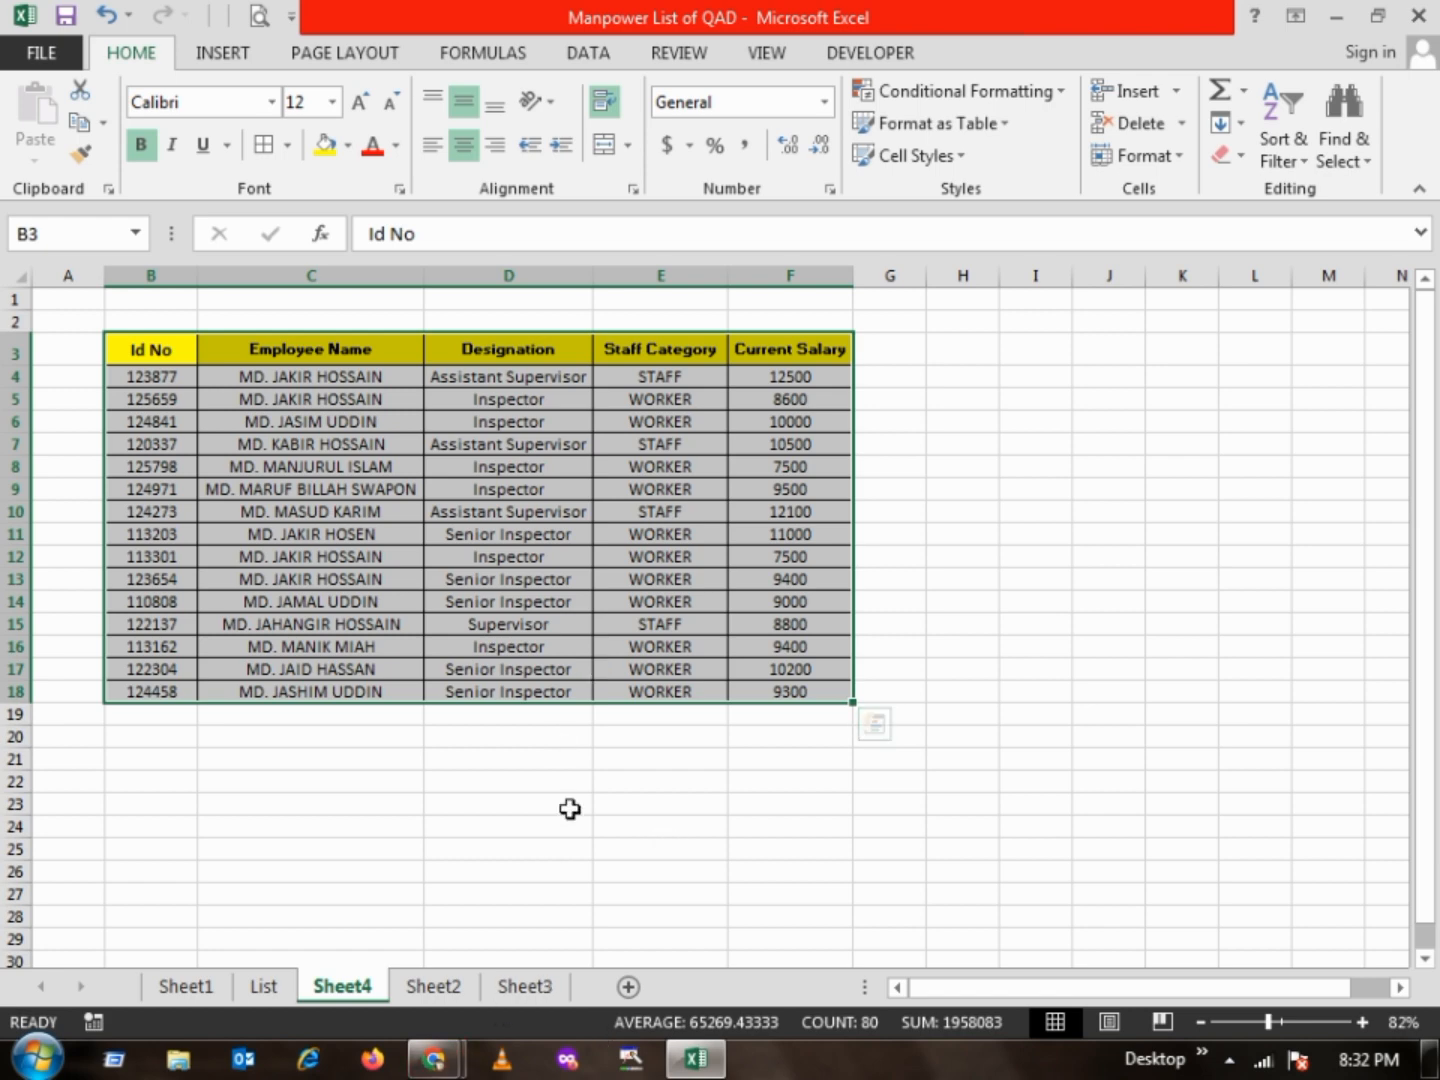
click(1432, 1060)
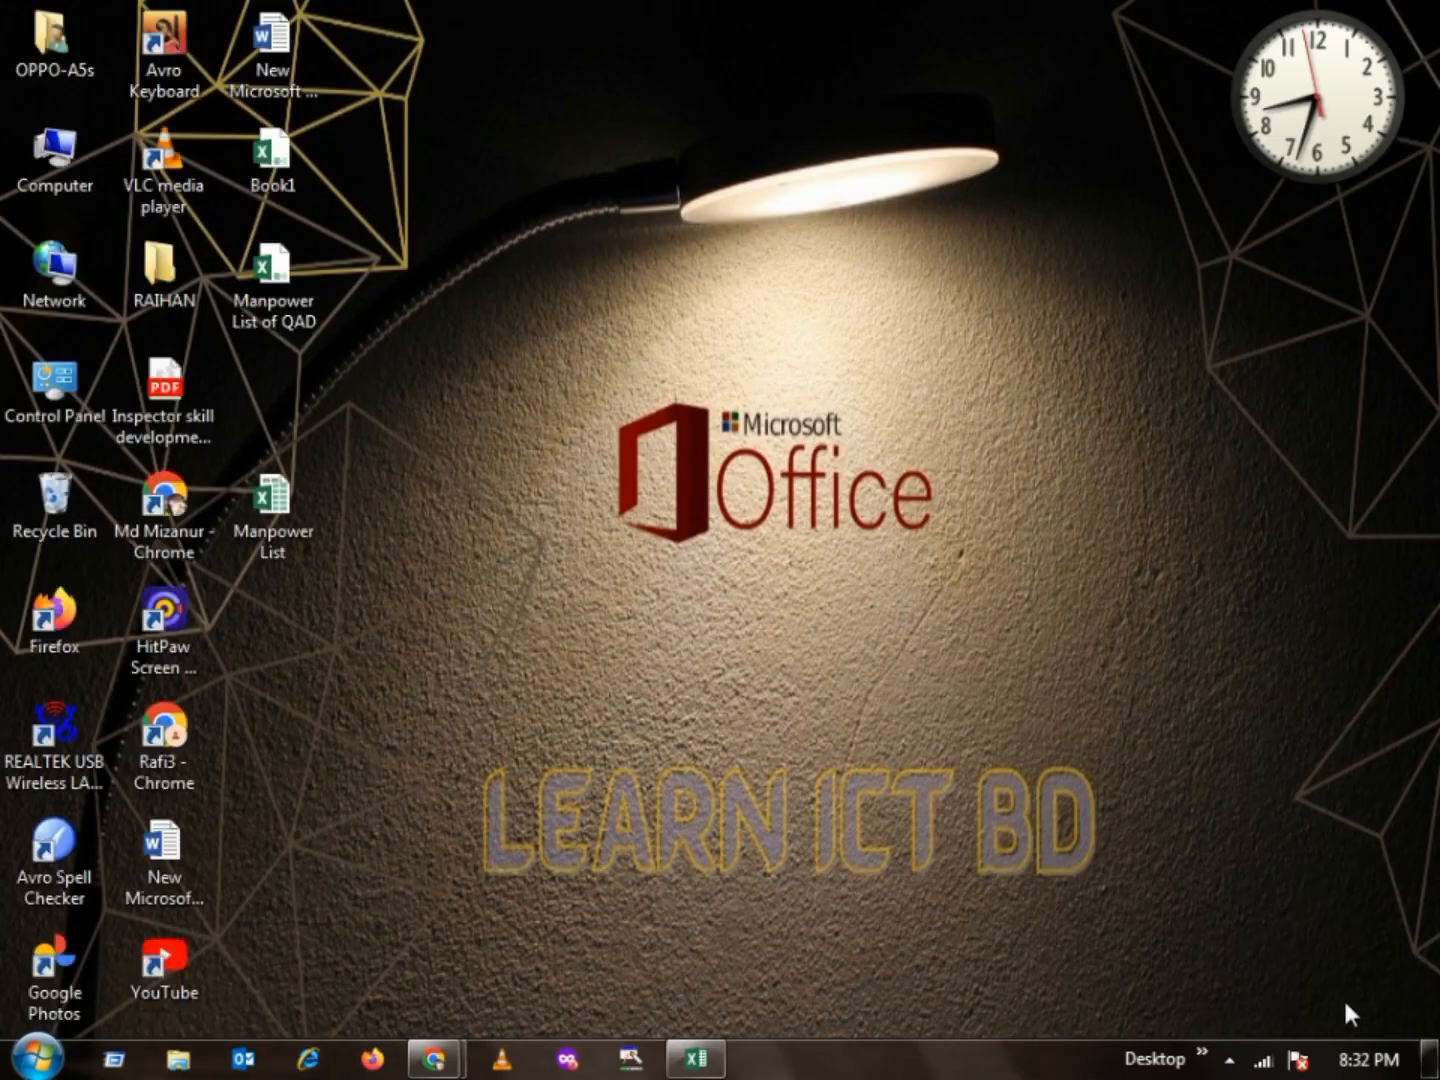
right_click(745, 506)
click(814, 612)
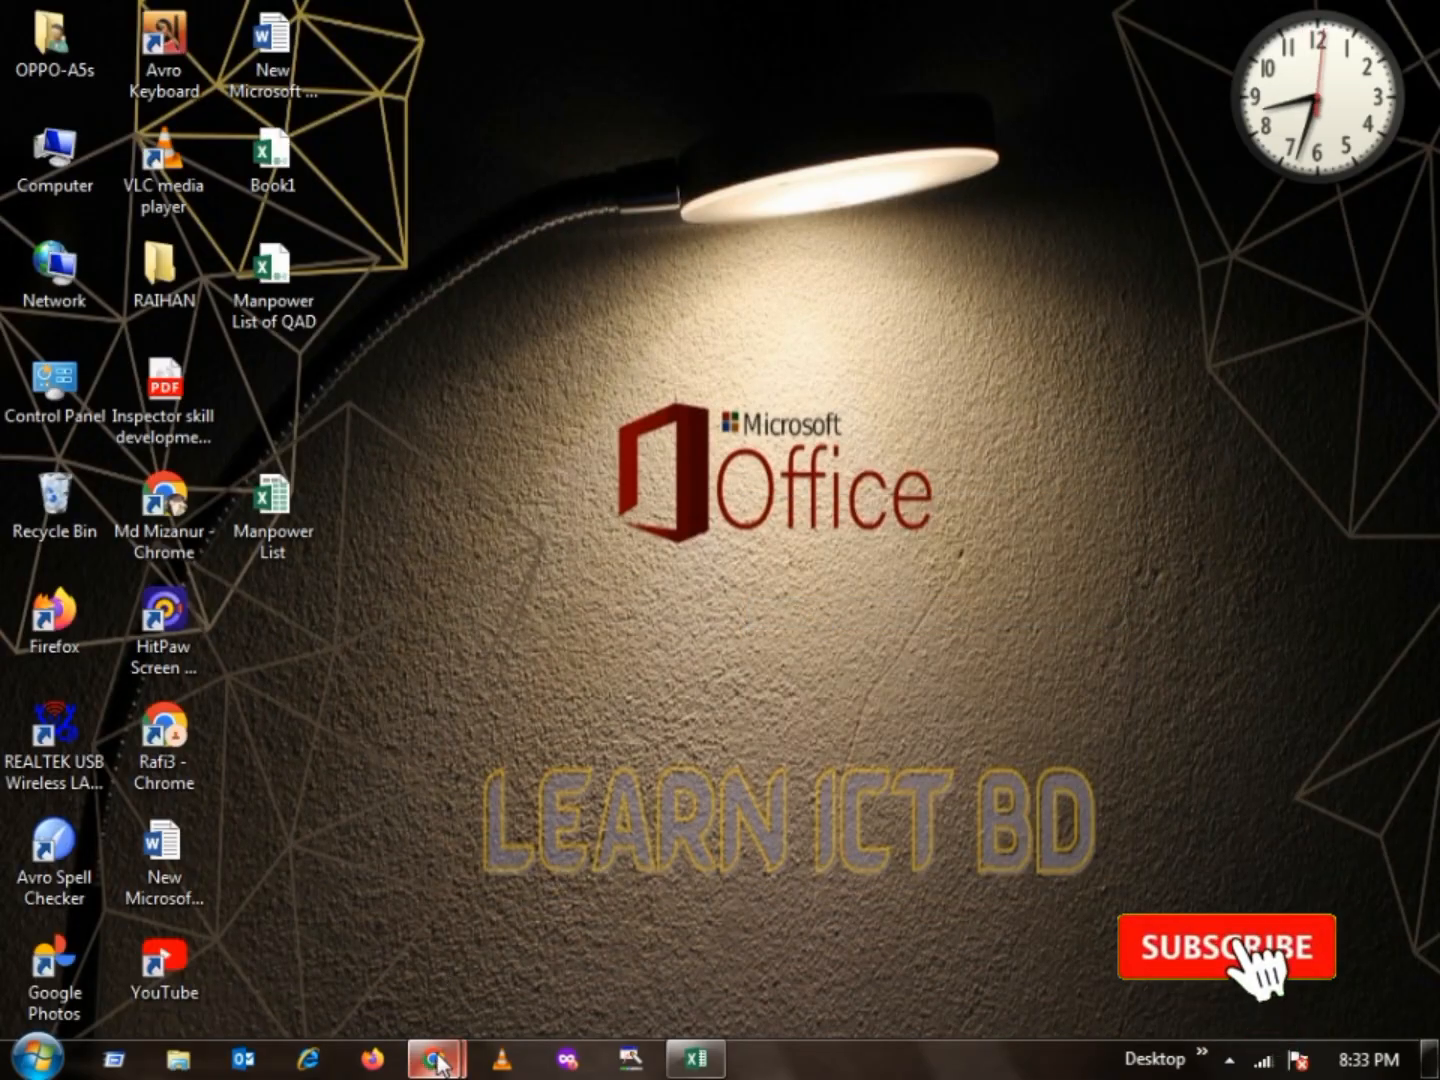
mouse_move(436, 1062)
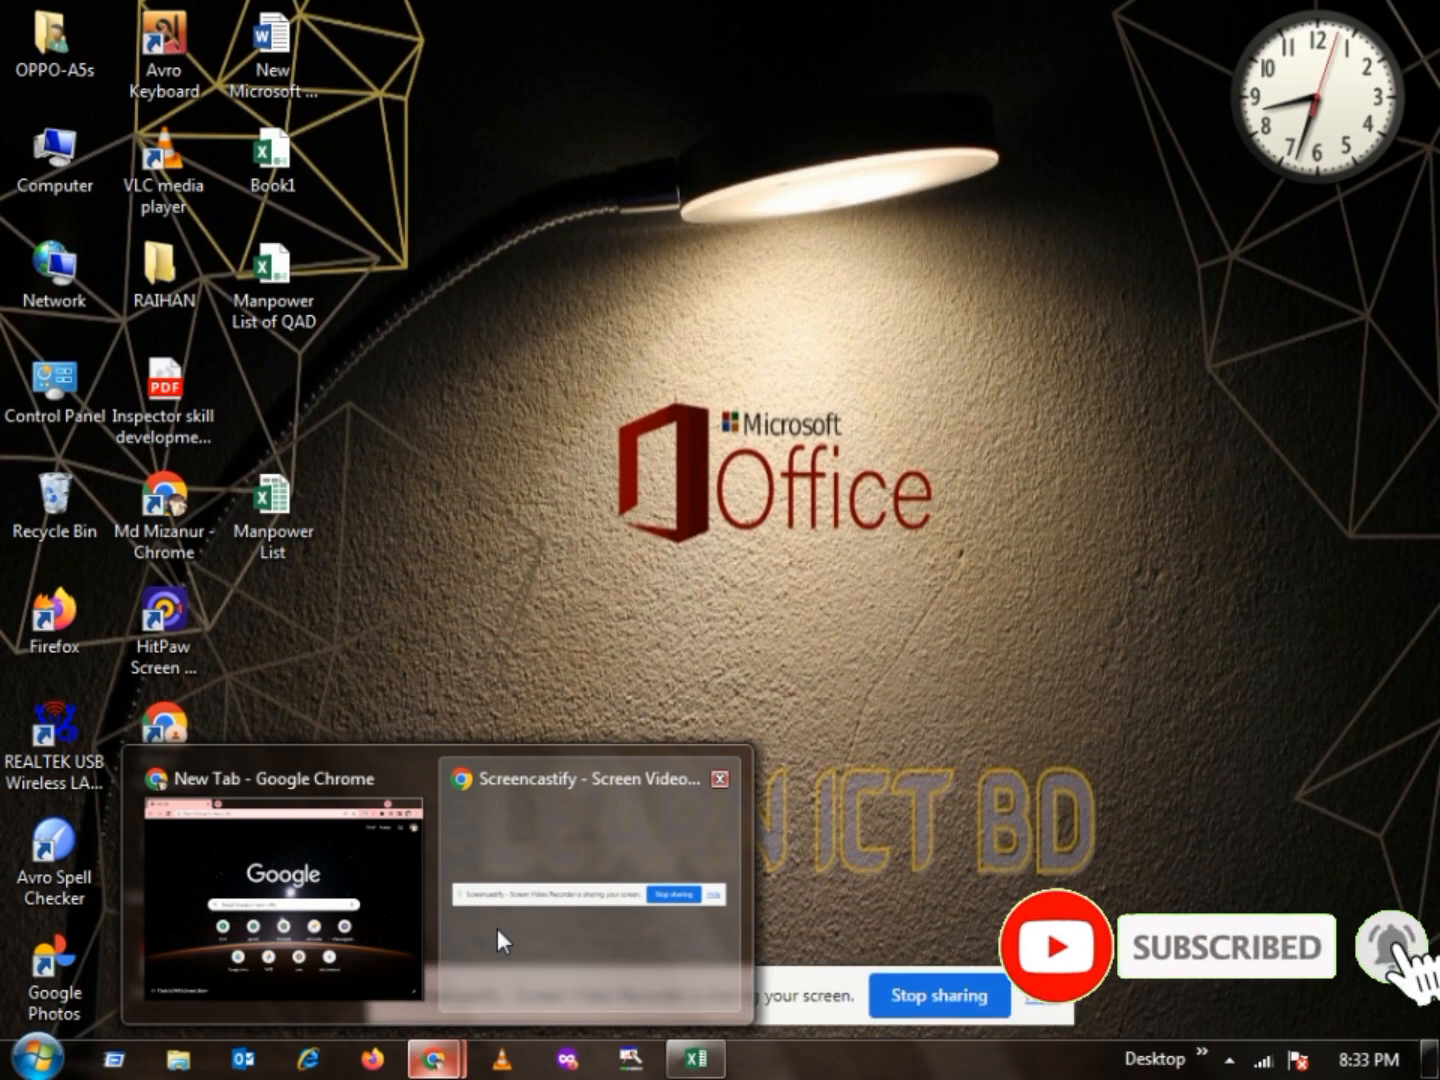
click(498, 928)
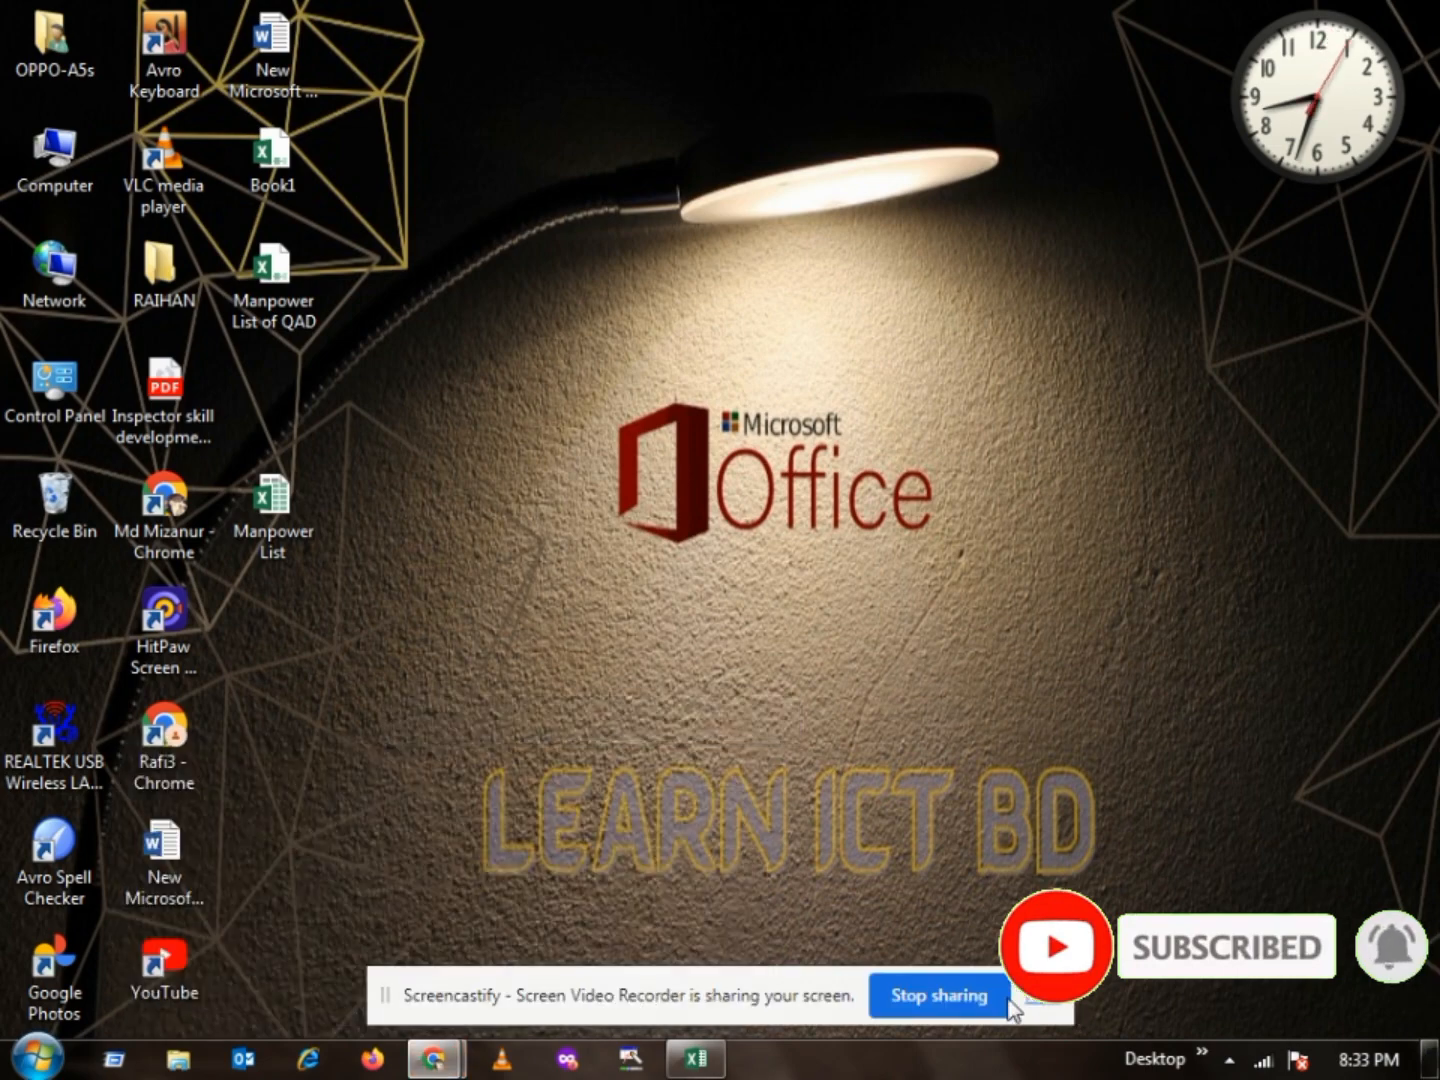
drag(835, 995, 1139, 985)
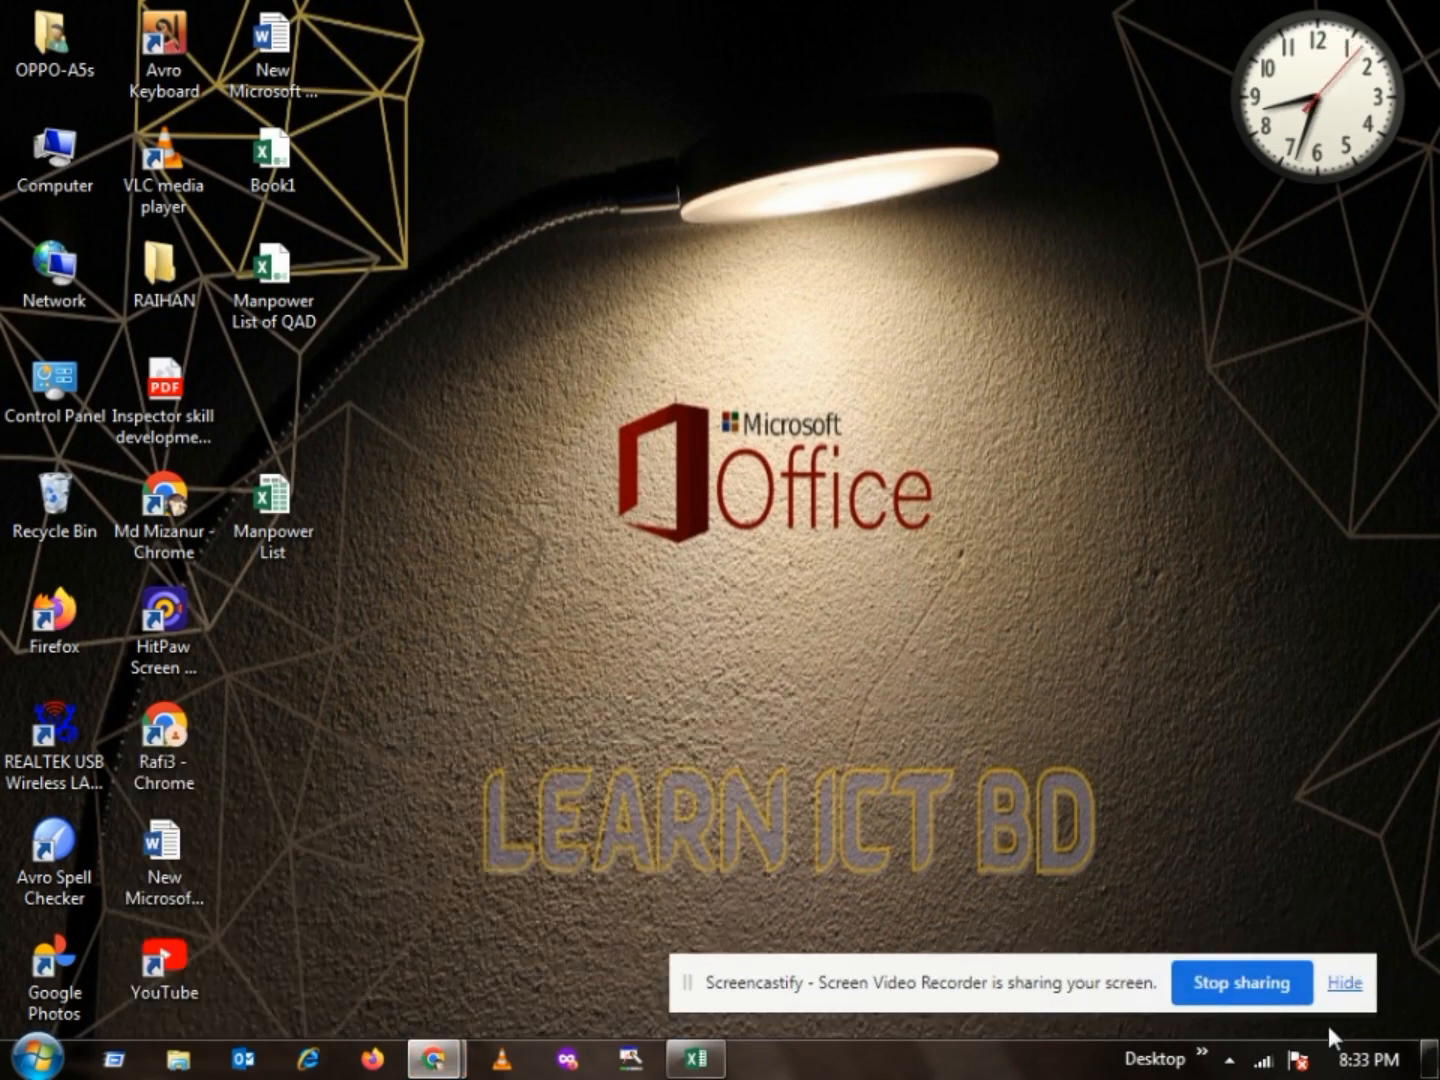